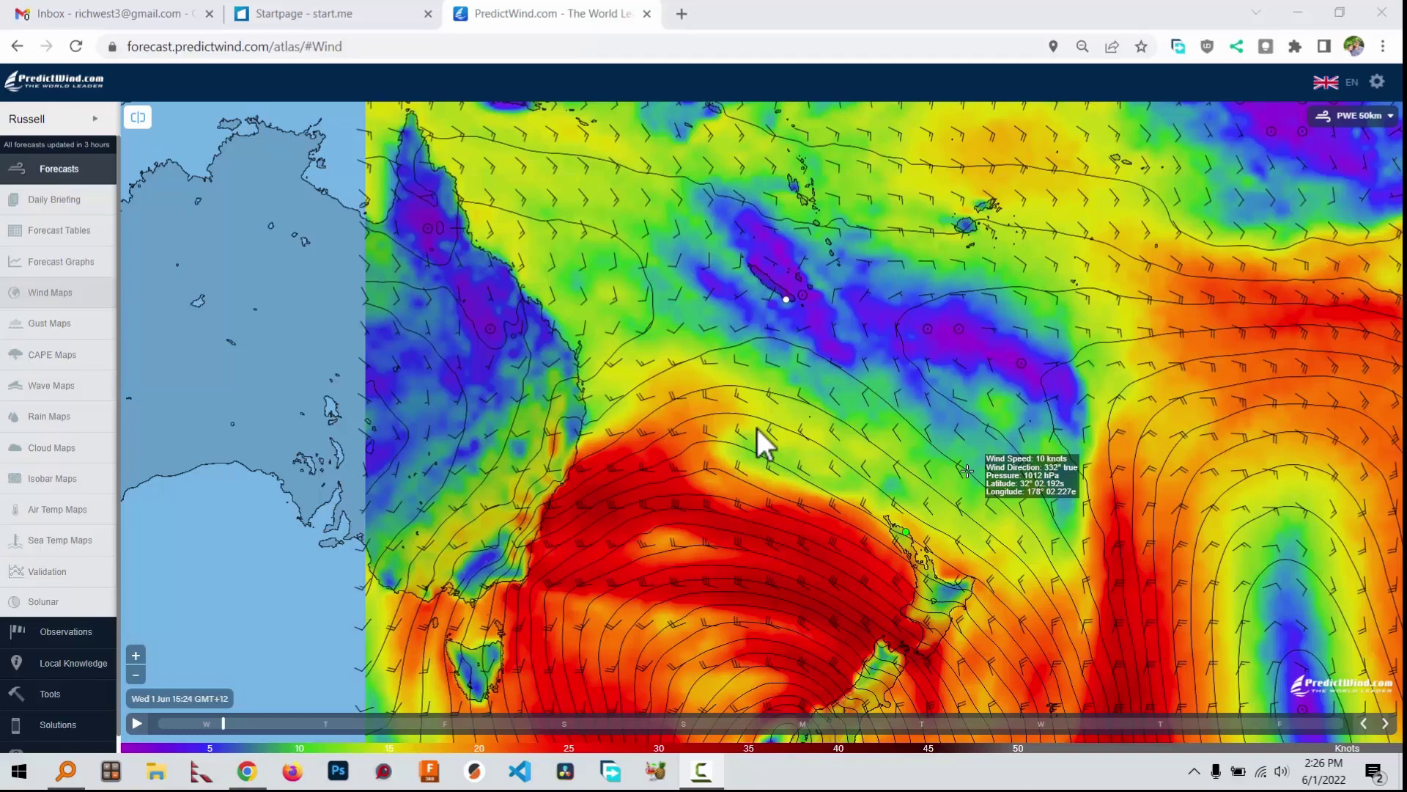
# Display the isobar map for the region covering eastern Australia, New Caledonia and New Zealand
pyautogui.scroll(2, 760, 292)
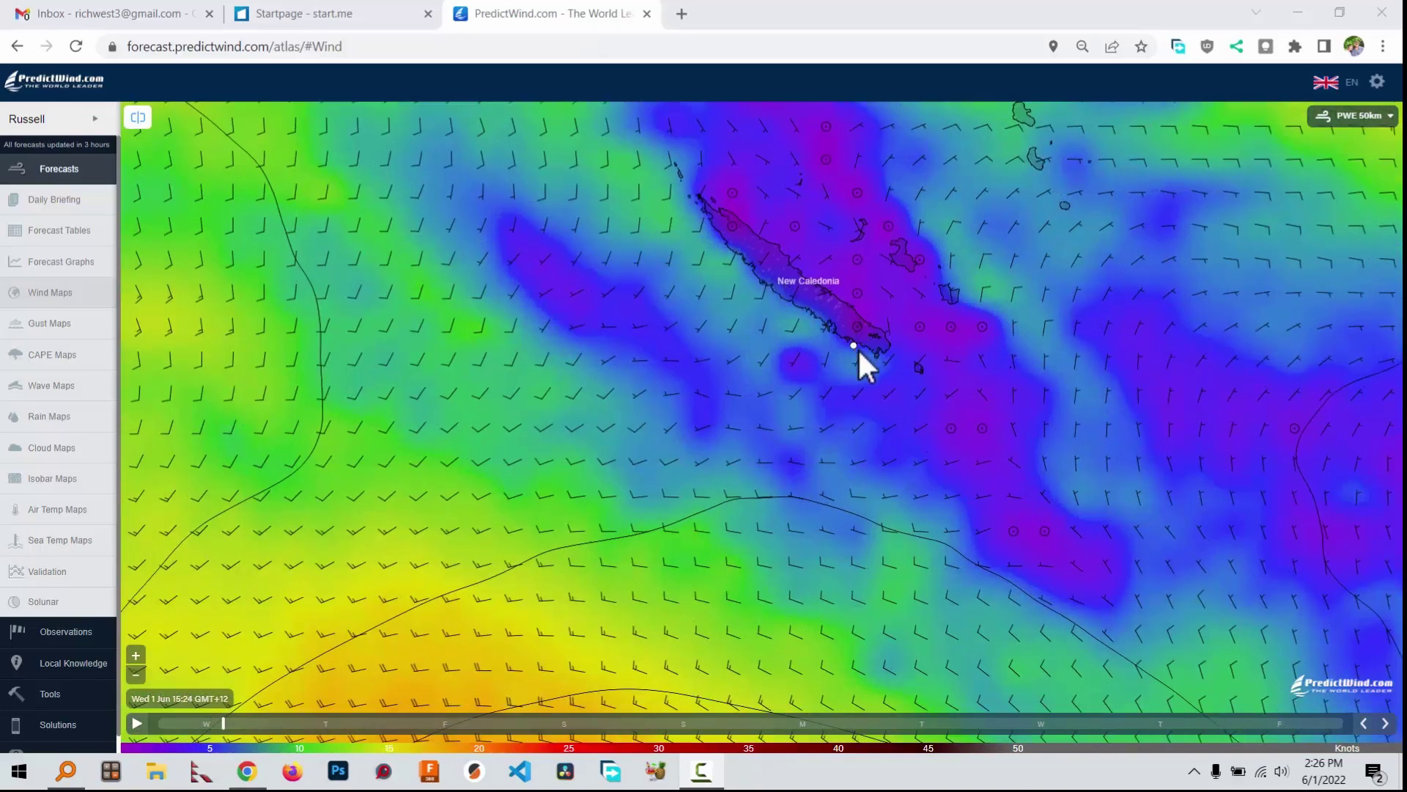
pyautogui.scroll(-2, 869, 371)
pyautogui.scroll(2, 868, 367)
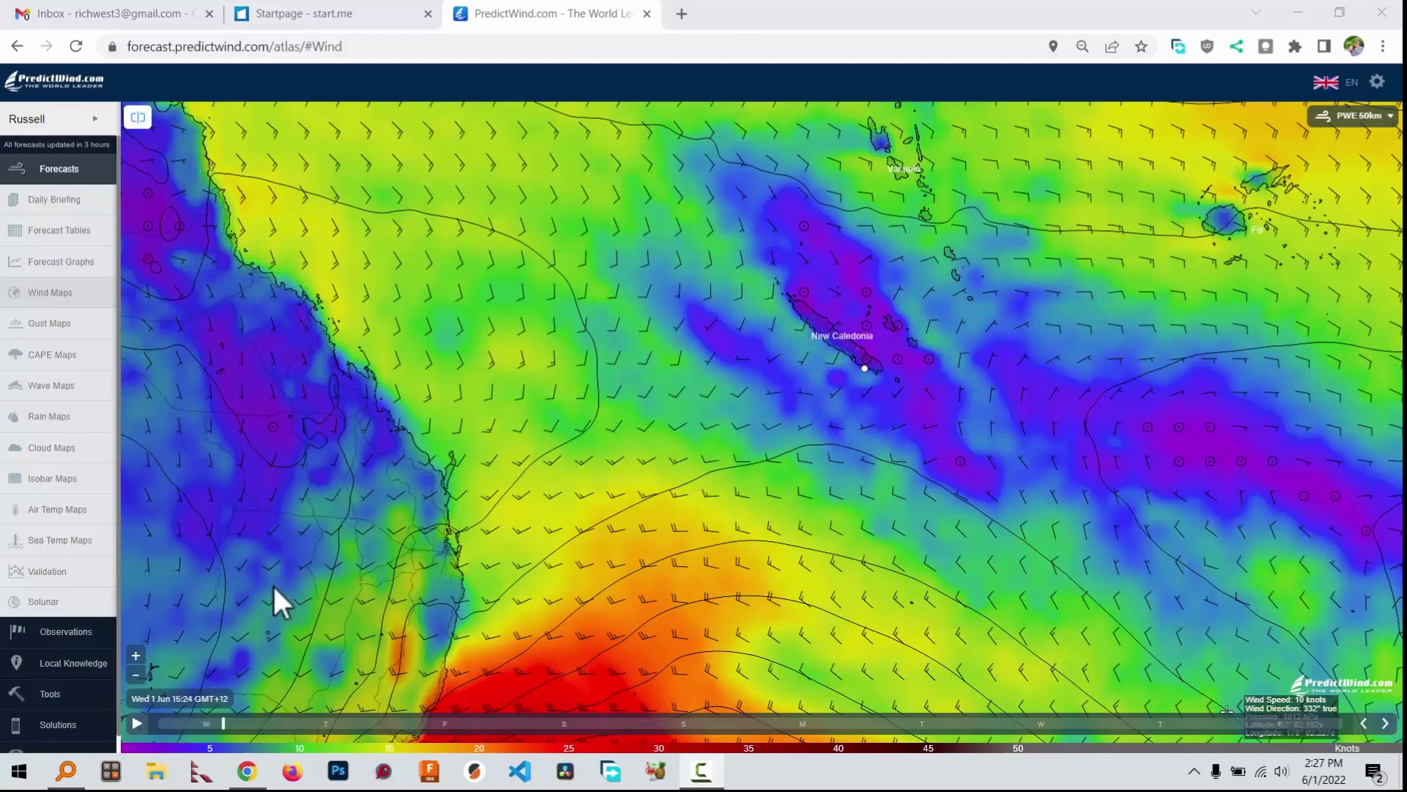
pyautogui.click(47, 478)
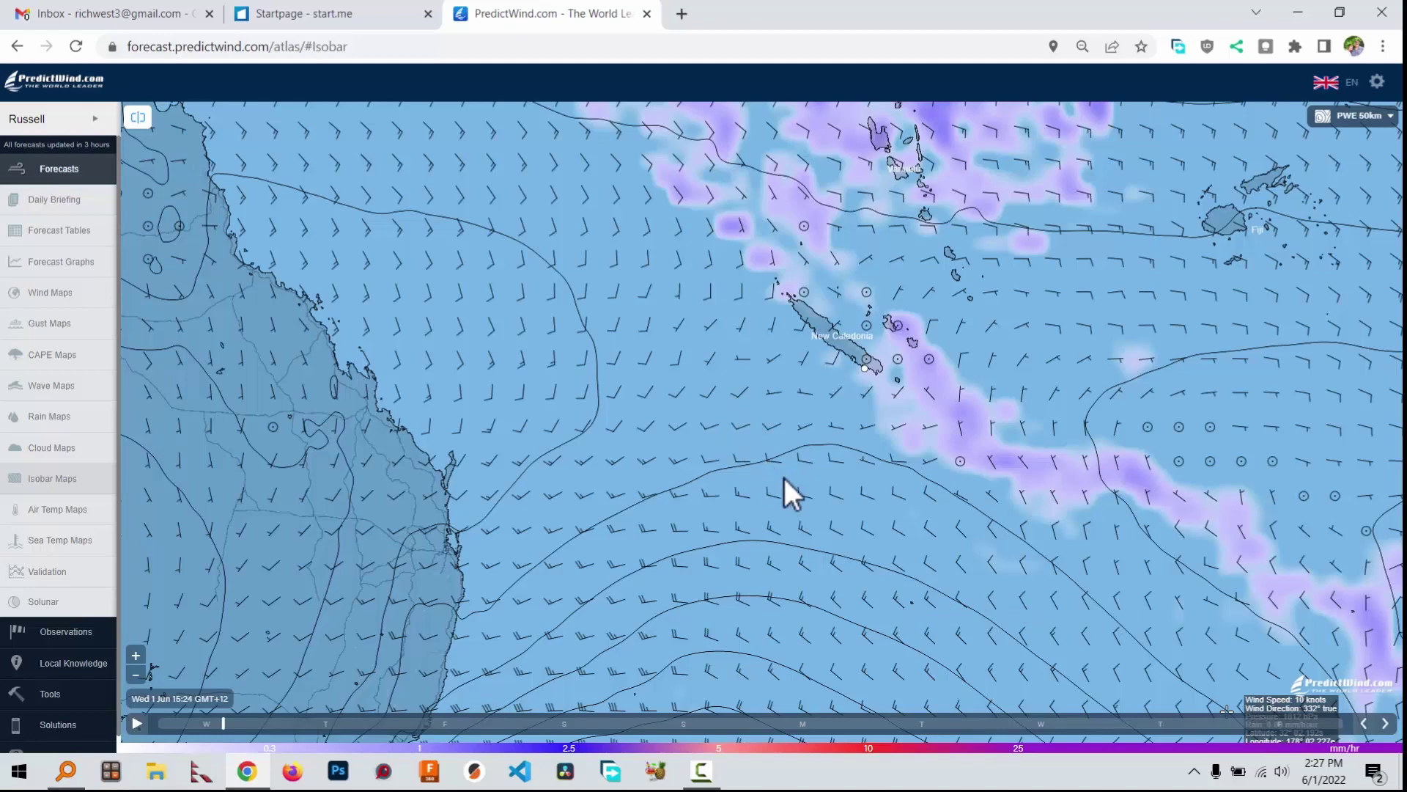
pyautogui.scroll(-1, 784, 478)
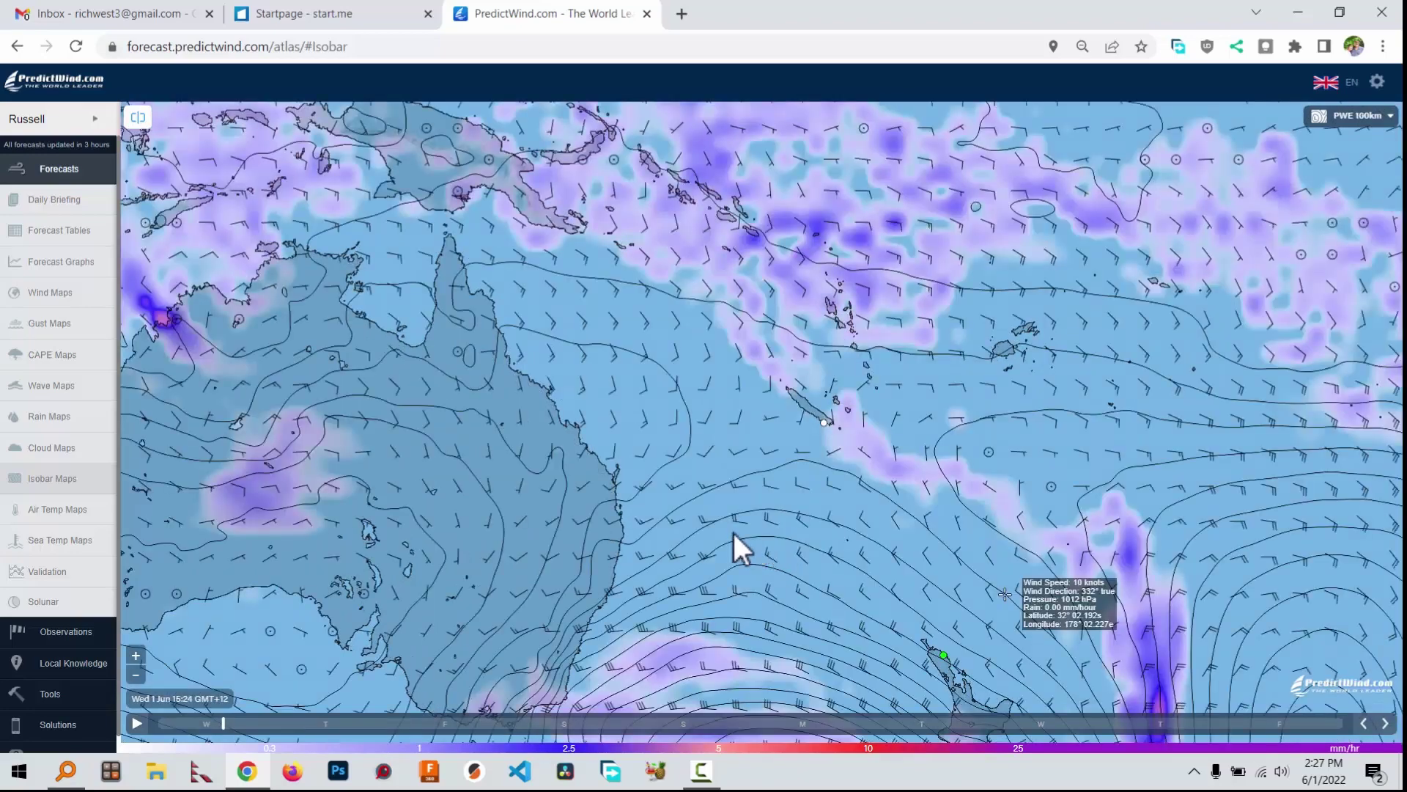
pyautogui.moveTo(733, 534); pyautogui.dragTo(605, 379)
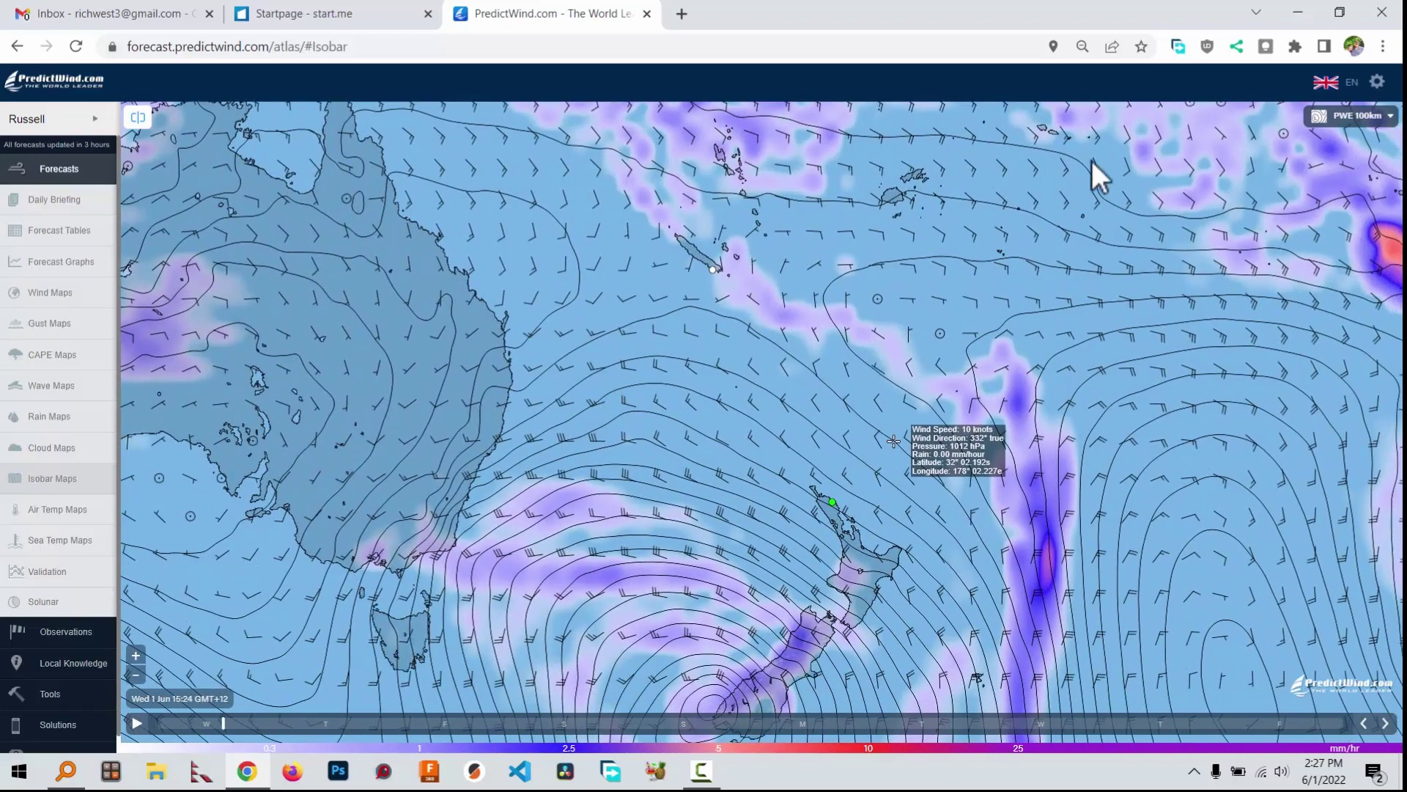
# Set the forecast model to ECMWF and review the isobar forecast over time as far as Wed 8 Jun
pyautogui.click(1368, 118)
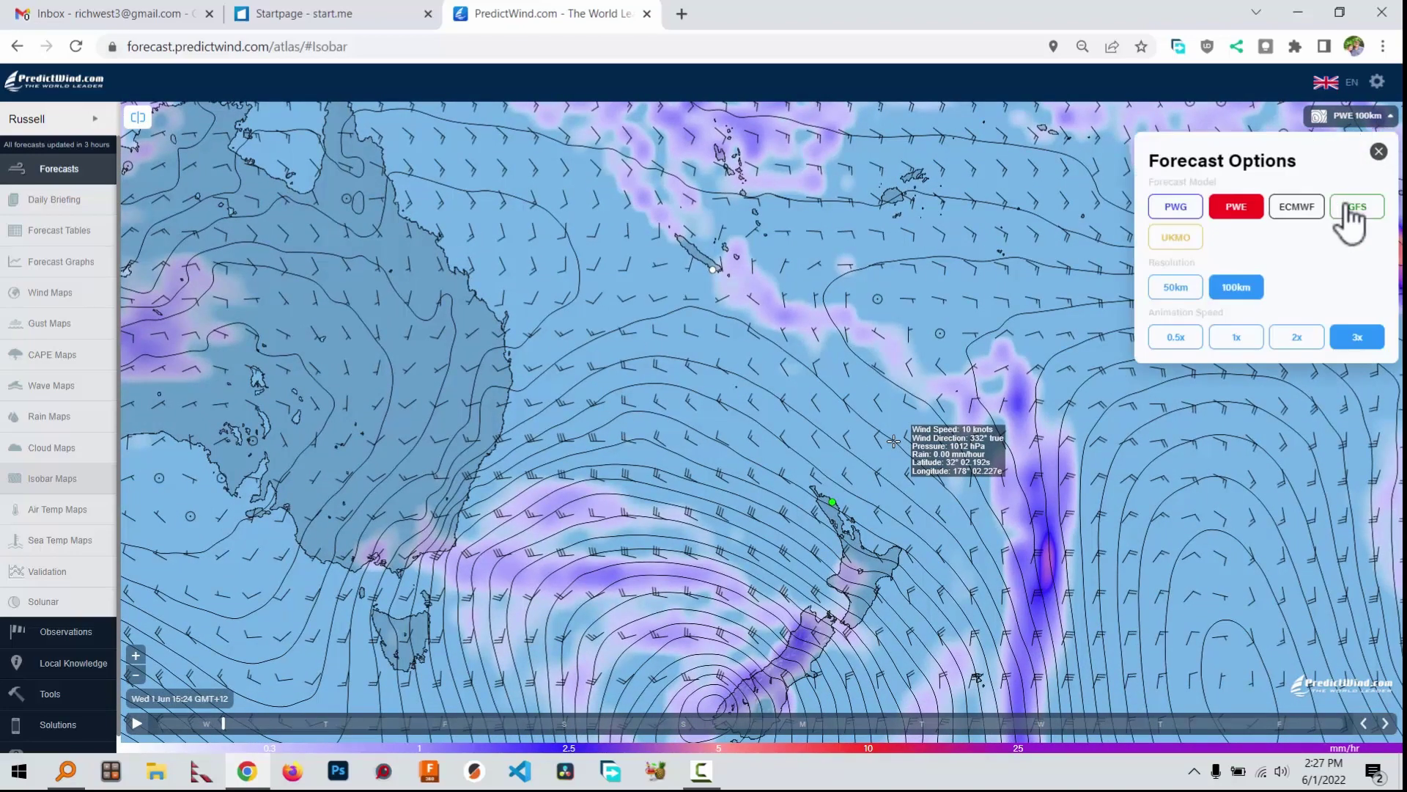
pyautogui.click(1302, 209)
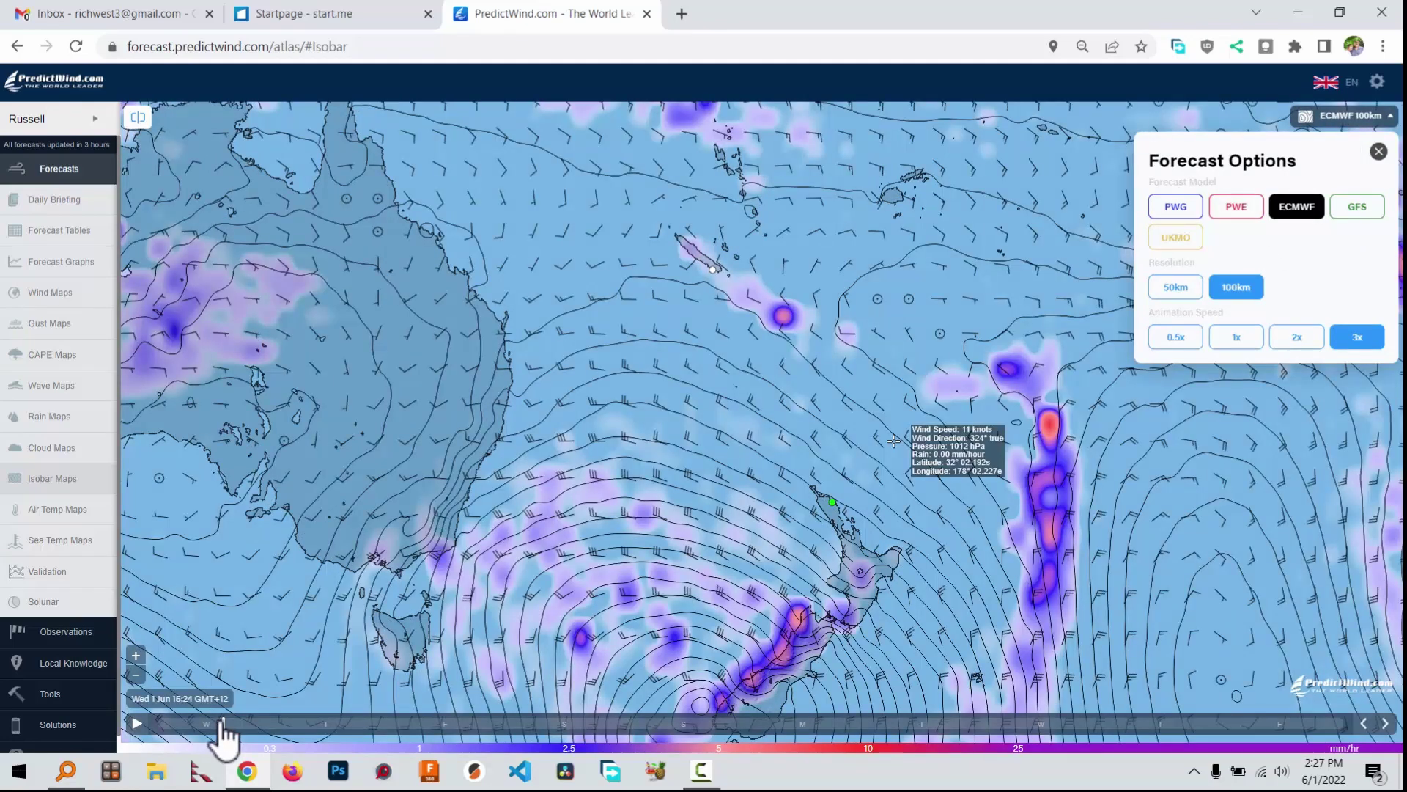
pyautogui.moveTo(222, 723); pyautogui.dragTo(301, 723)
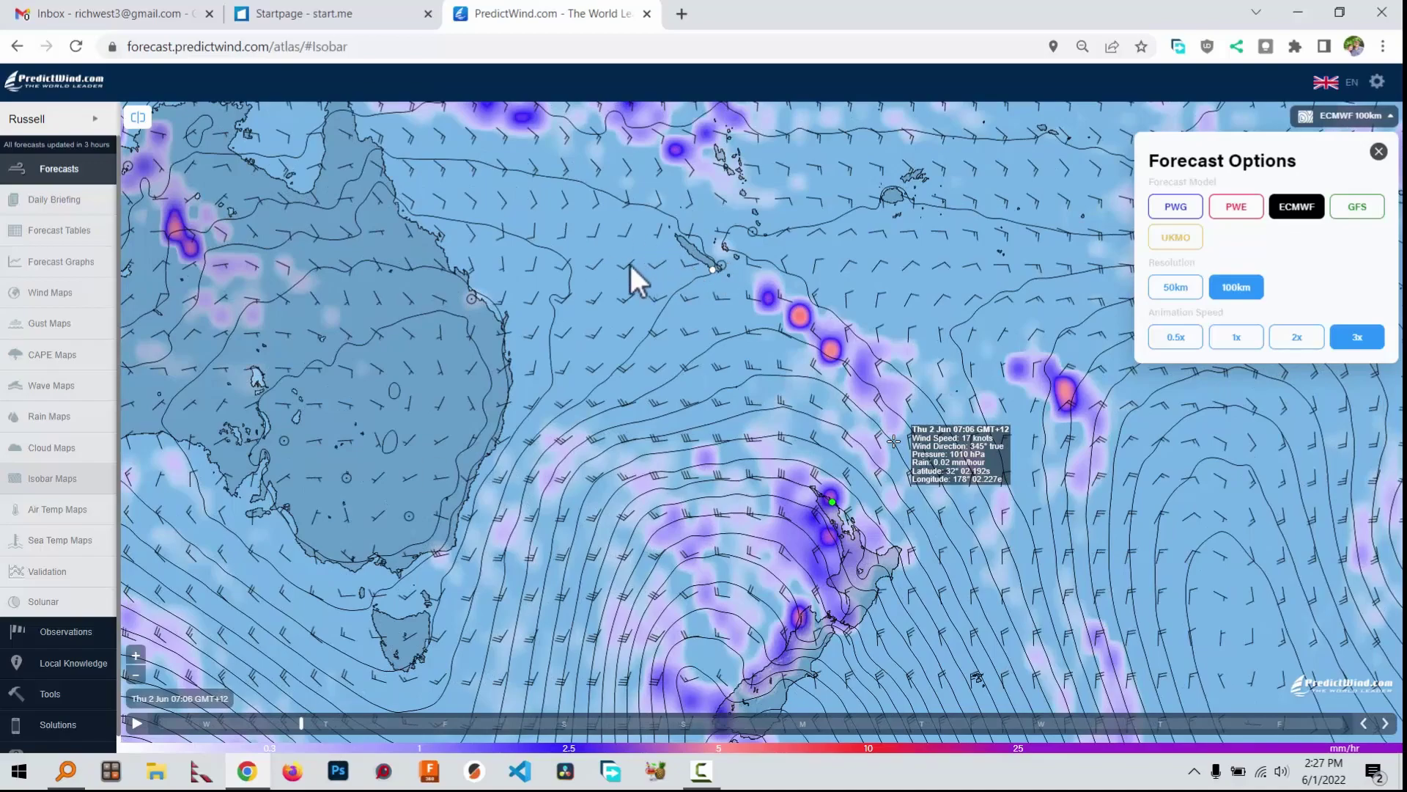
pyautogui.click(304, 724)
pyautogui.moveTo(303, 724); pyautogui.dragTo(359, 723)
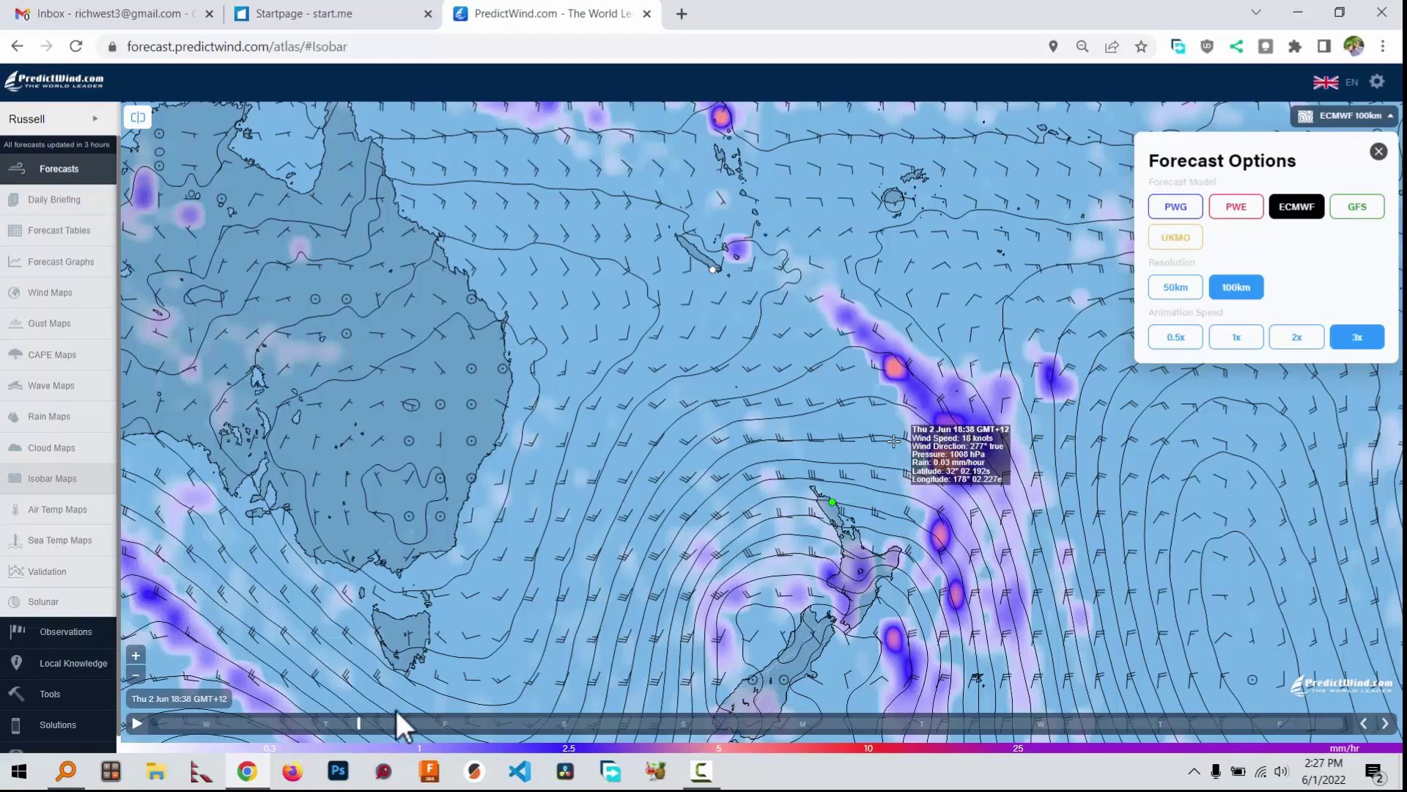
pyautogui.moveTo(359, 724); pyautogui.dragTo(1058, 634)
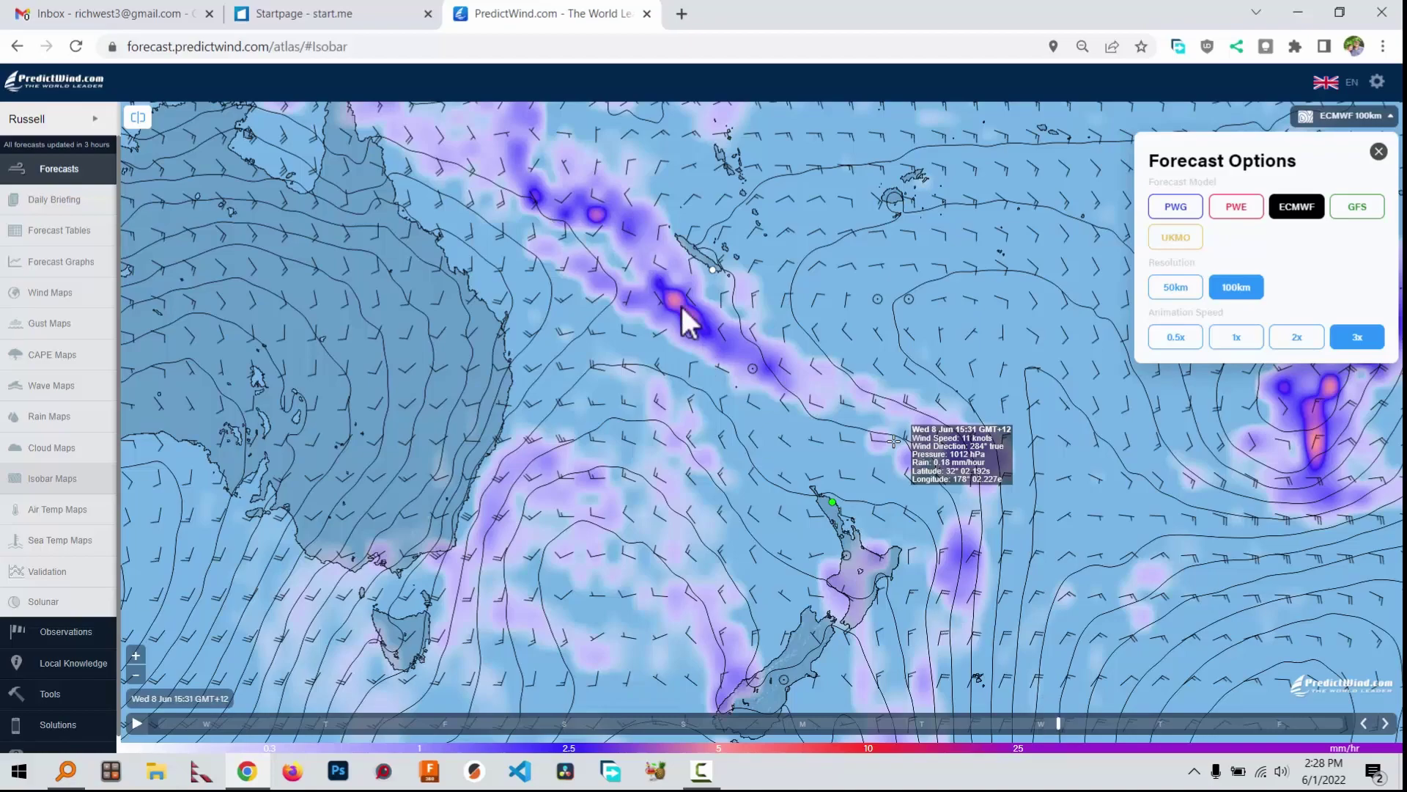
pyautogui.moveTo(1058, 736); pyautogui.dragTo(482, 736)
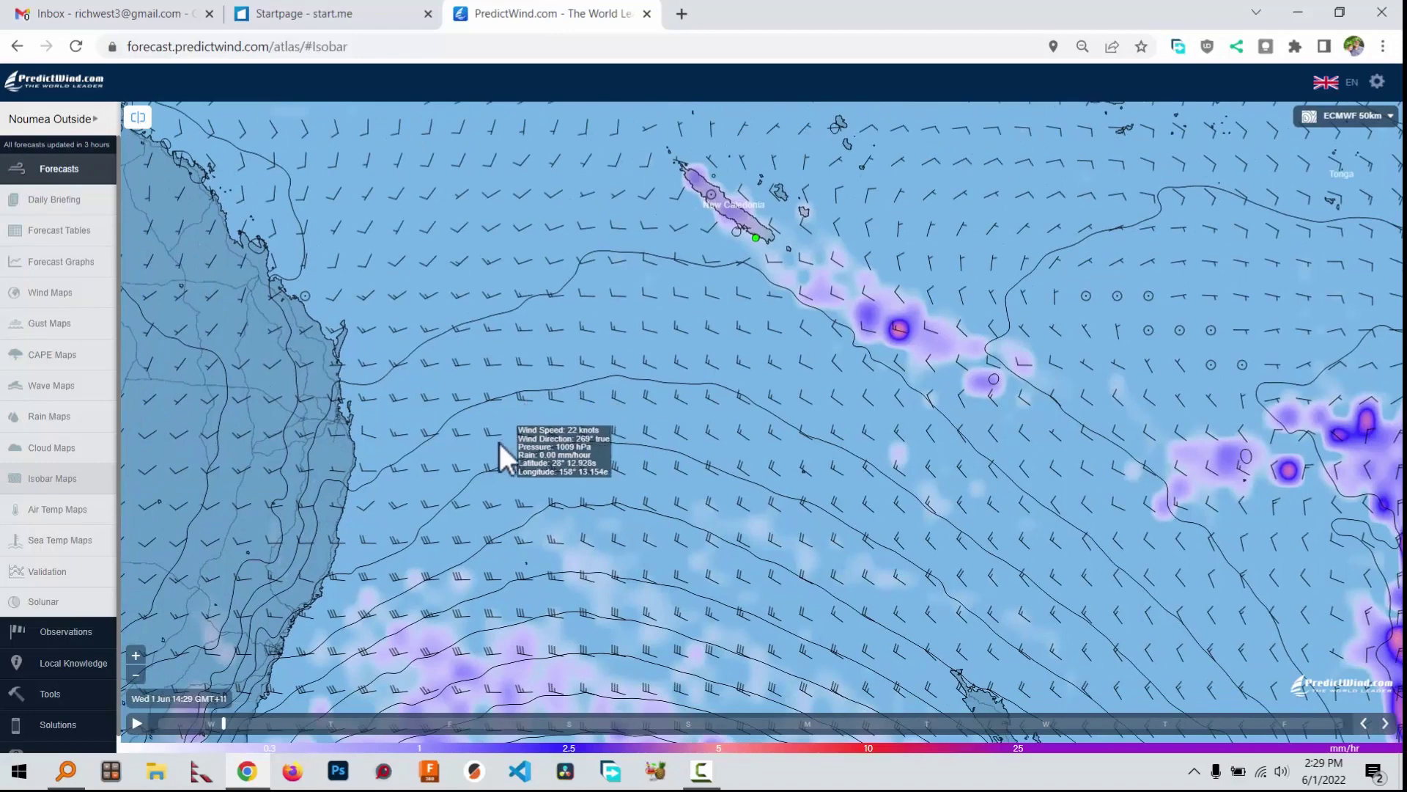
# Open the forecast model validation data and change the location to Denarau
pyautogui.click(53, 119)
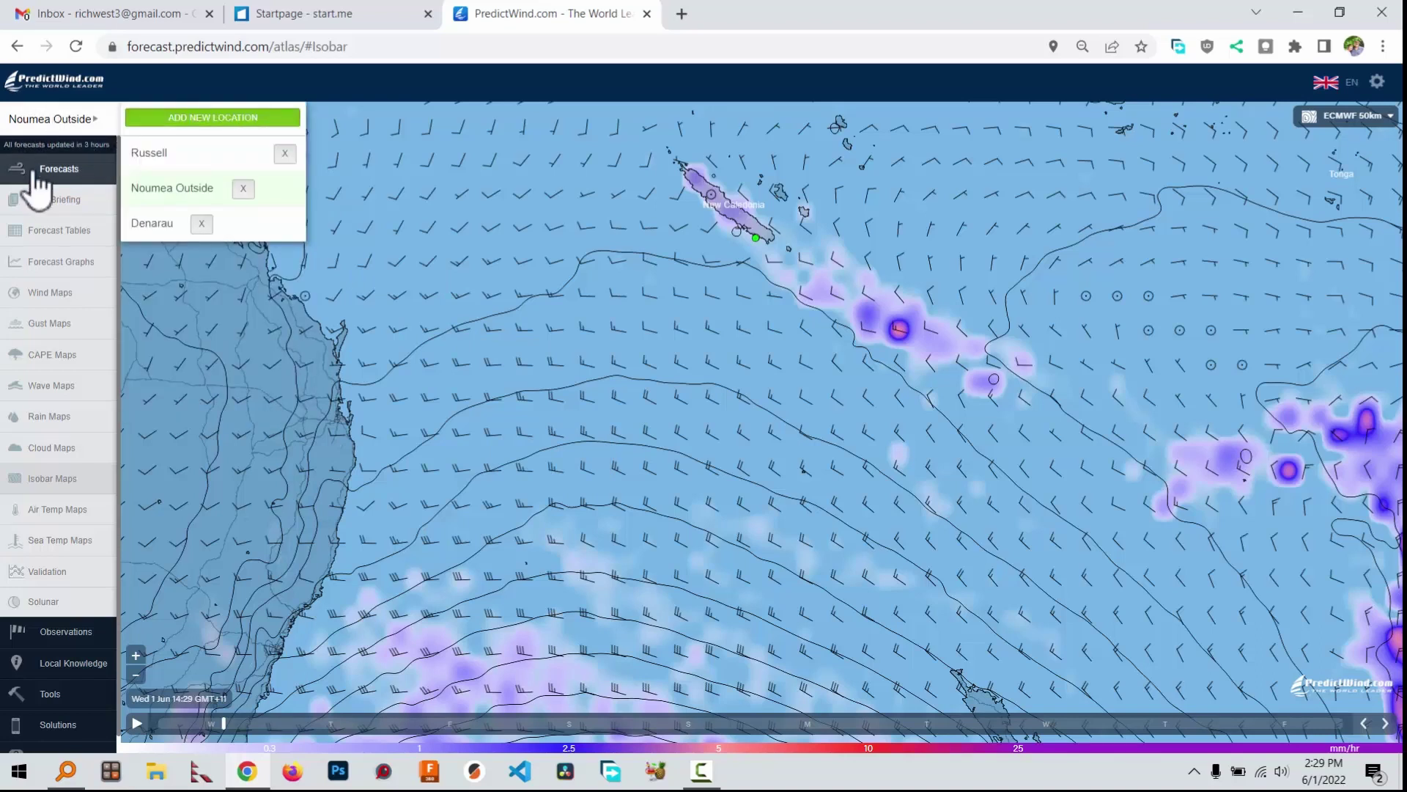
pyautogui.click(44, 571)
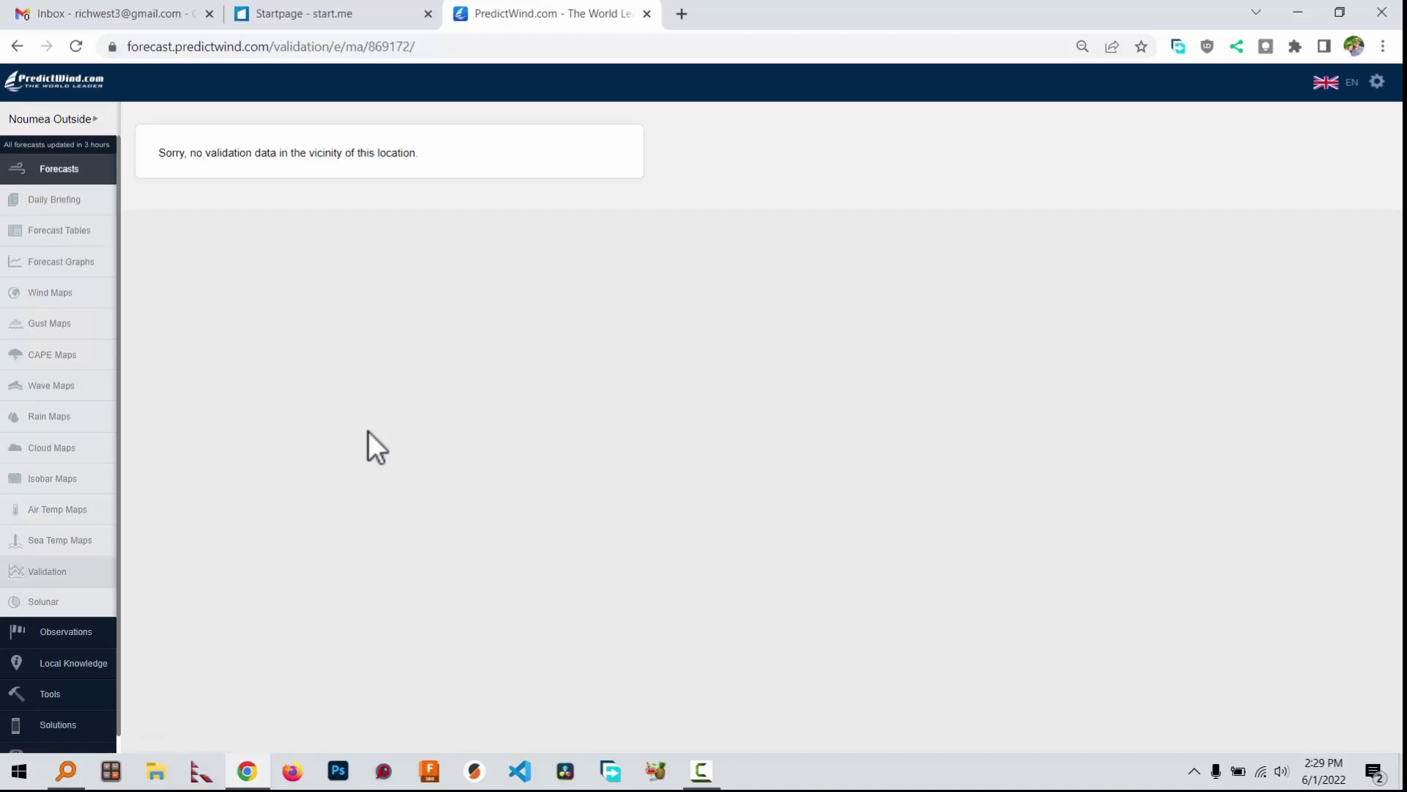
pyautogui.moveTo(83, 117)
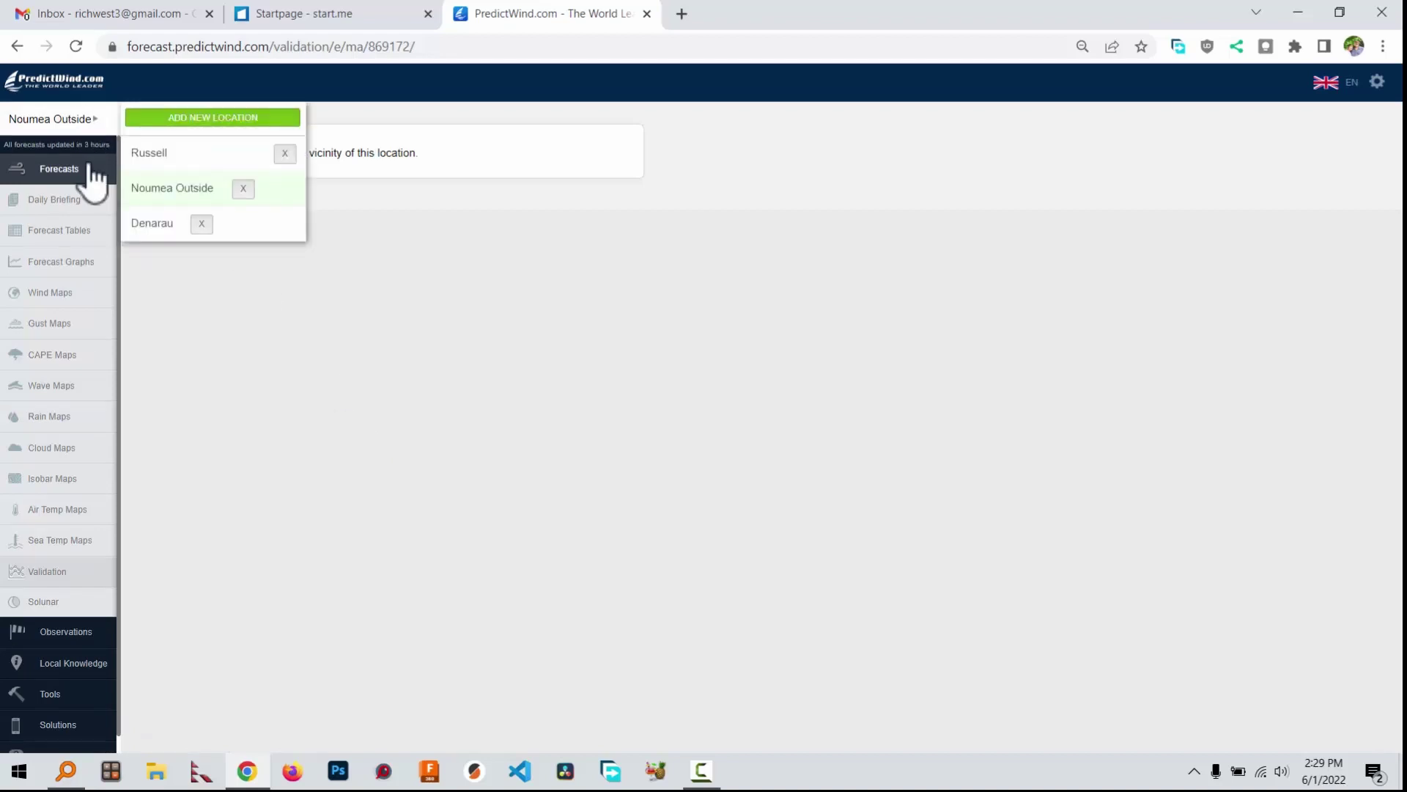
pyautogui.click(152, 223)
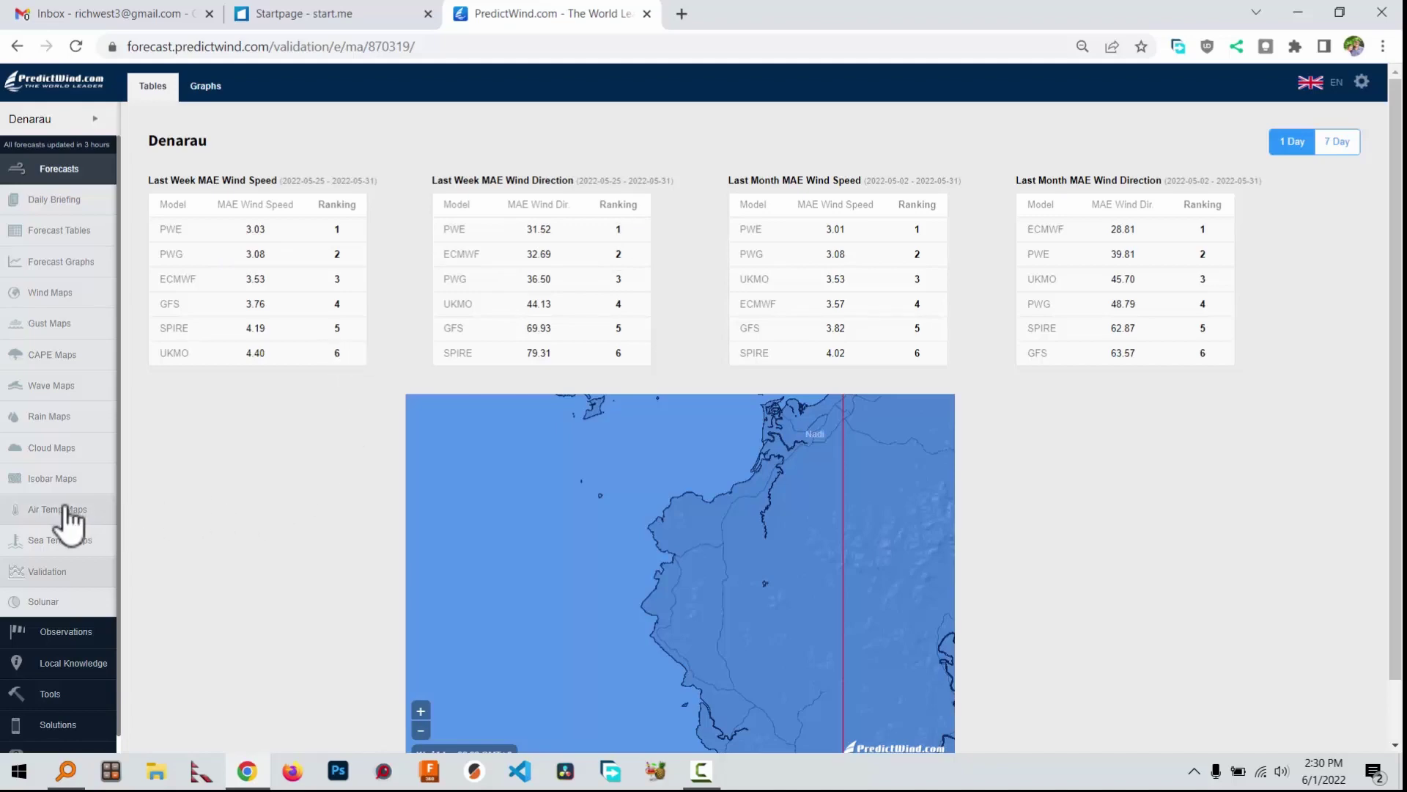
# Return to the isobar map and set the forecast model to PWE
pyautogui.click(49, 486)
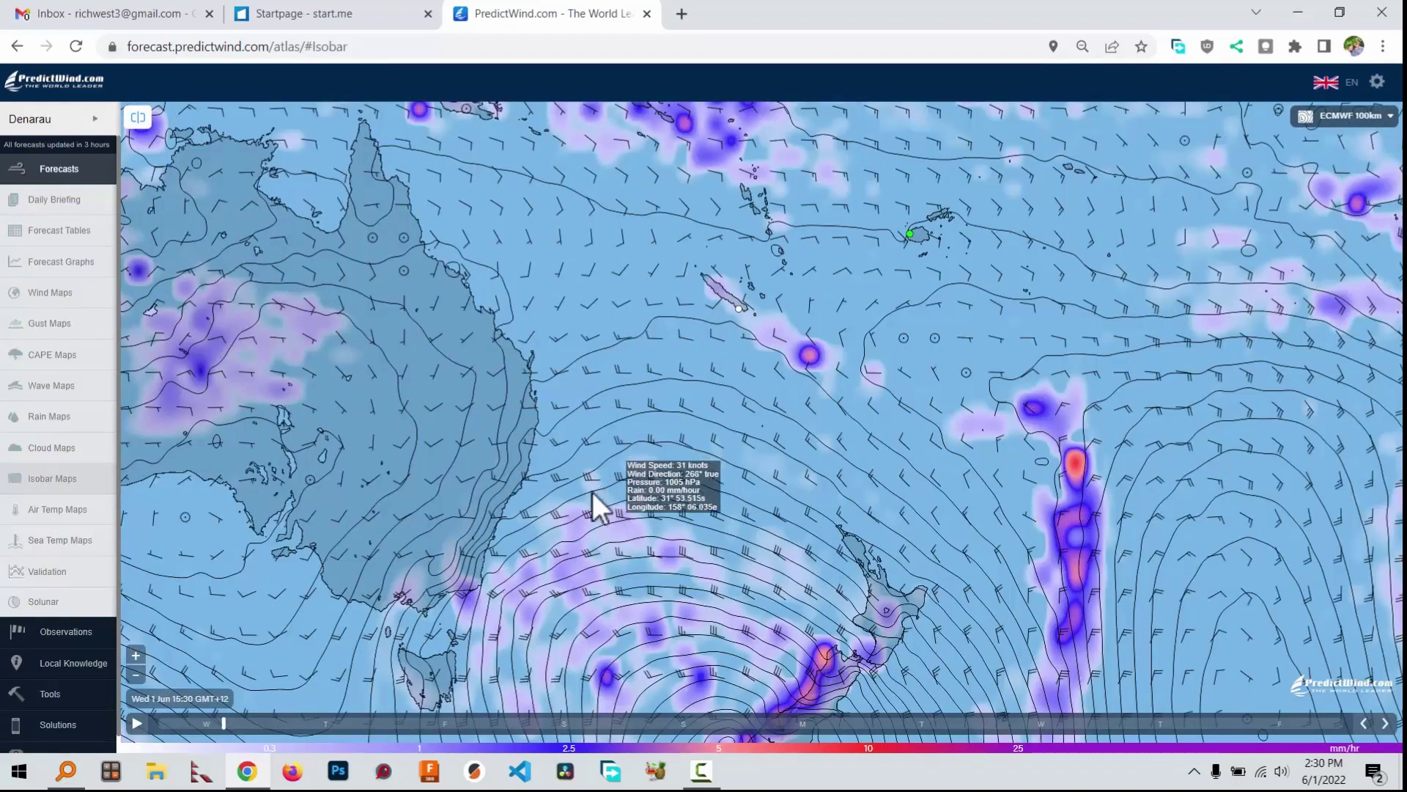
pyautogui.click(1373, 121)
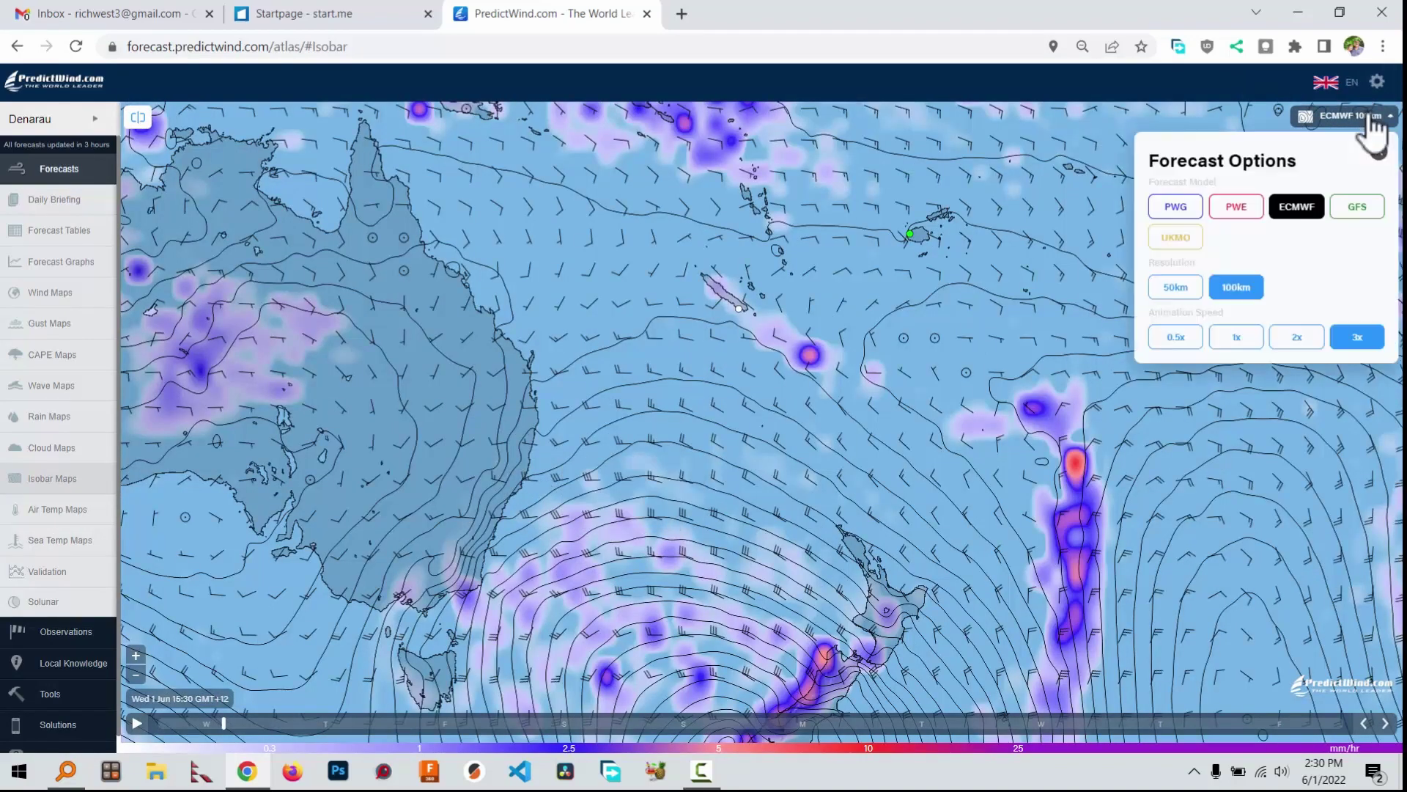
pyautogui.click(1231, 209)
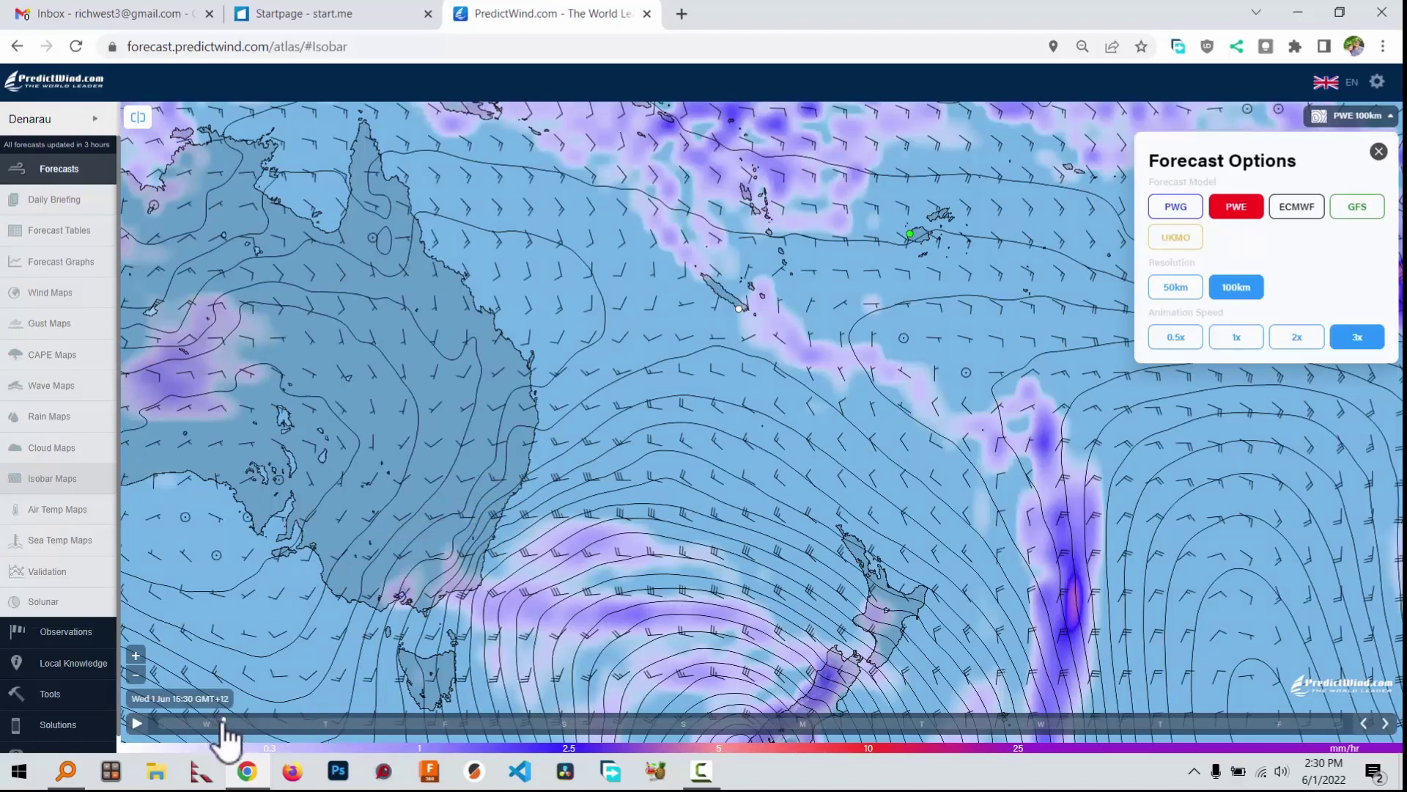
# Advance the isobar forecast to Wed 8 Jun and bring it back to Mon 6 Jun 20:48
pyautogui.moveTo(223, 721); pyautogui.dragTo(811, 697)
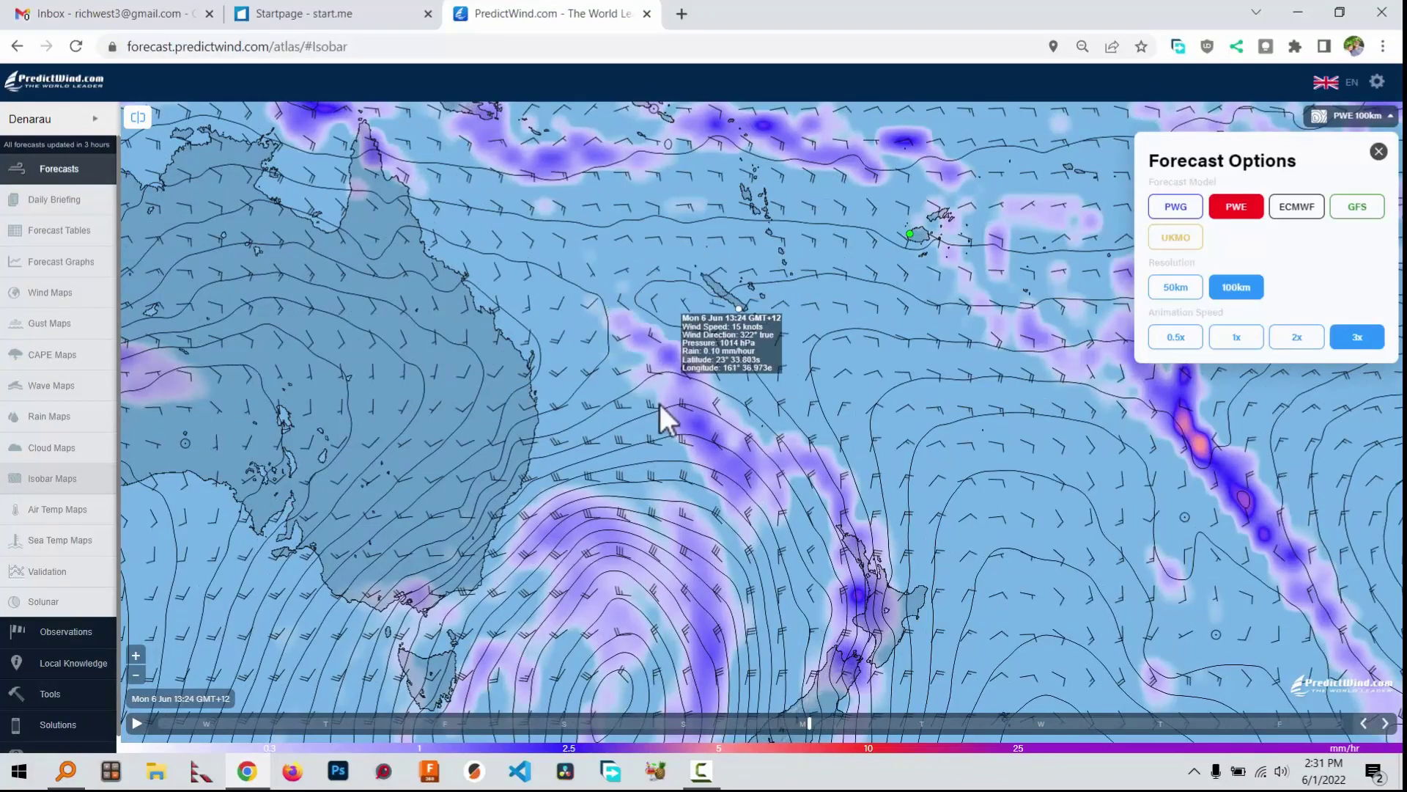
pyautogui.moveTo(848, 727); pyautogui.dragTo(997, 717)
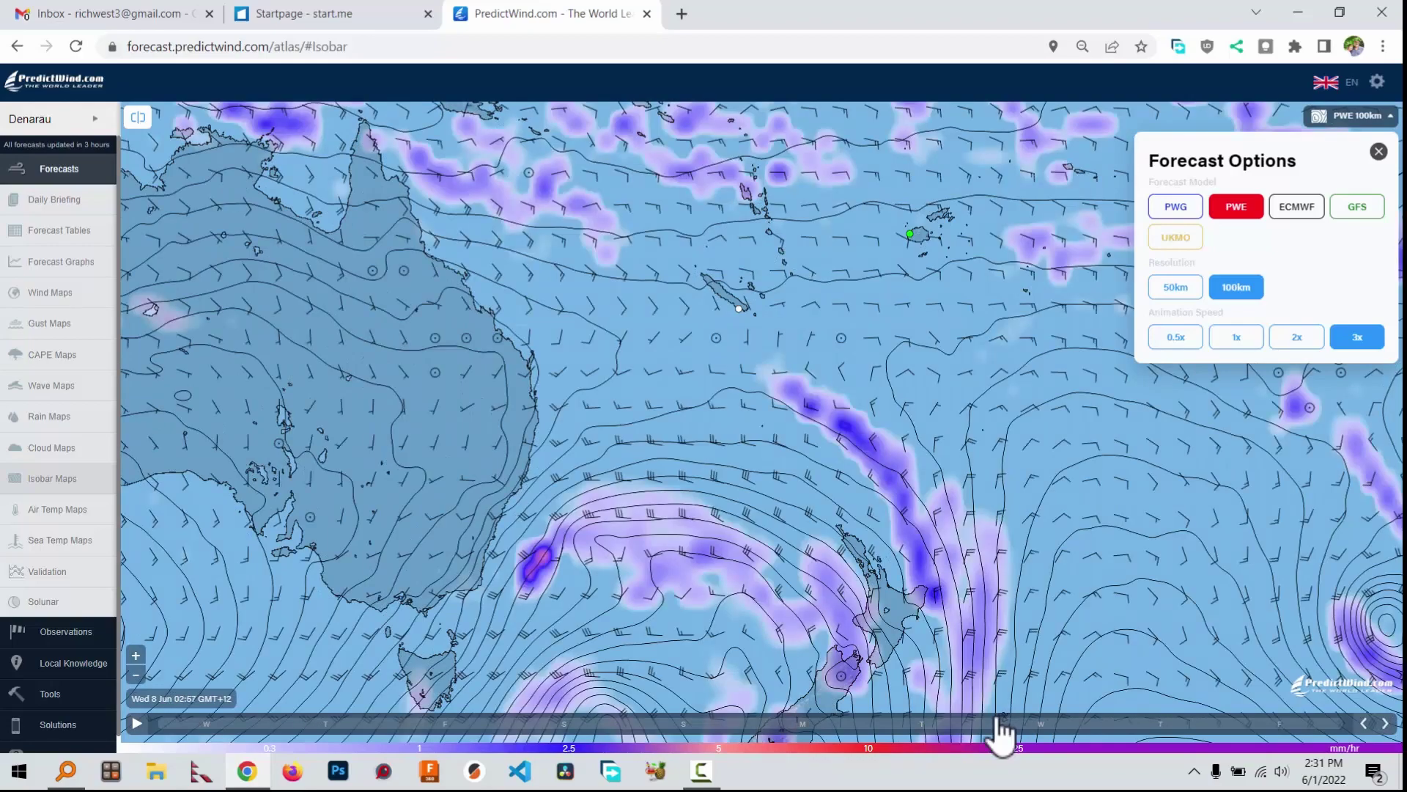
pyautogui.moveTo(1004, 724); pyautogui.dragTo(847, 724)
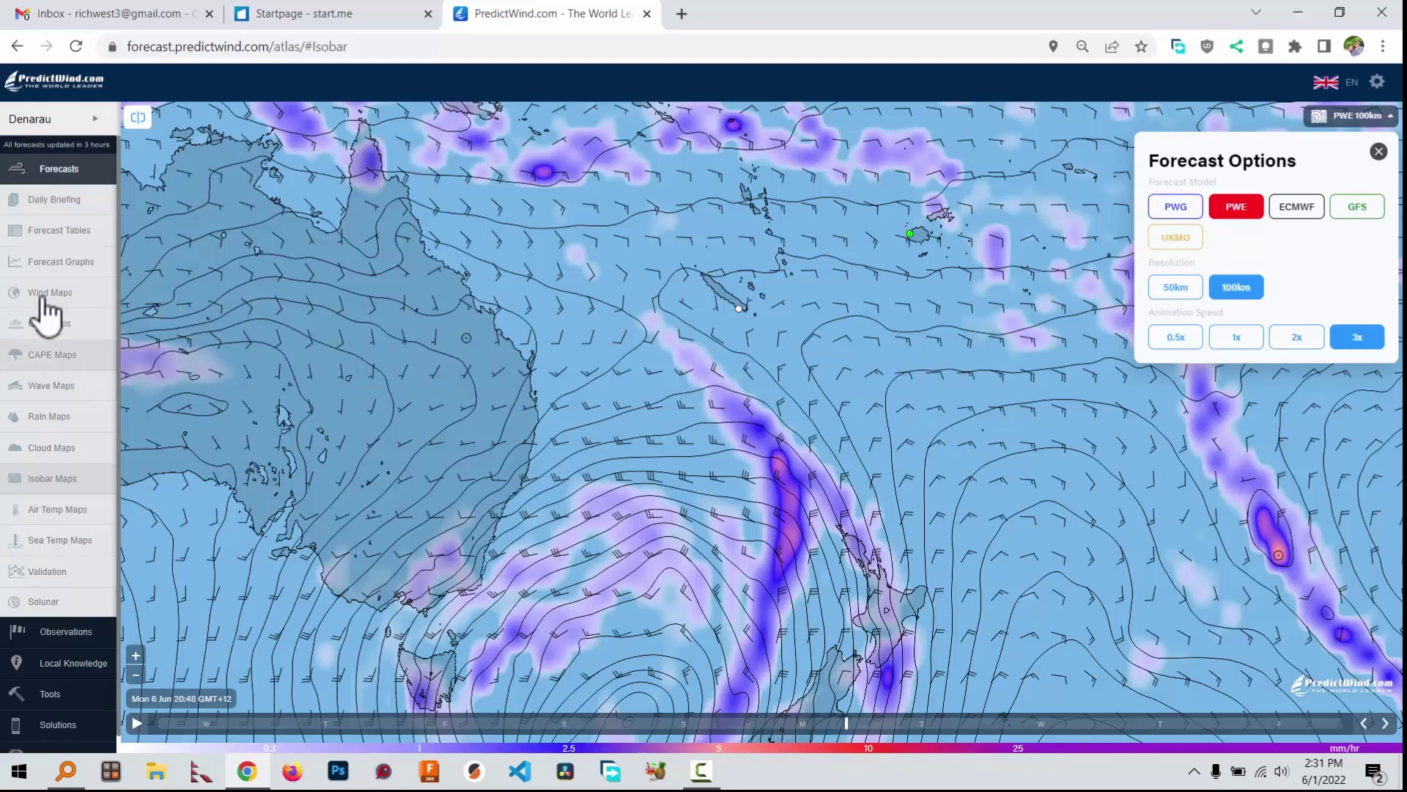
# Show the wave map and review the wave forecast from Fri 3 Jun 03:53 to Sun 5 Jun 22:25
pyautogui.click(53, 386)
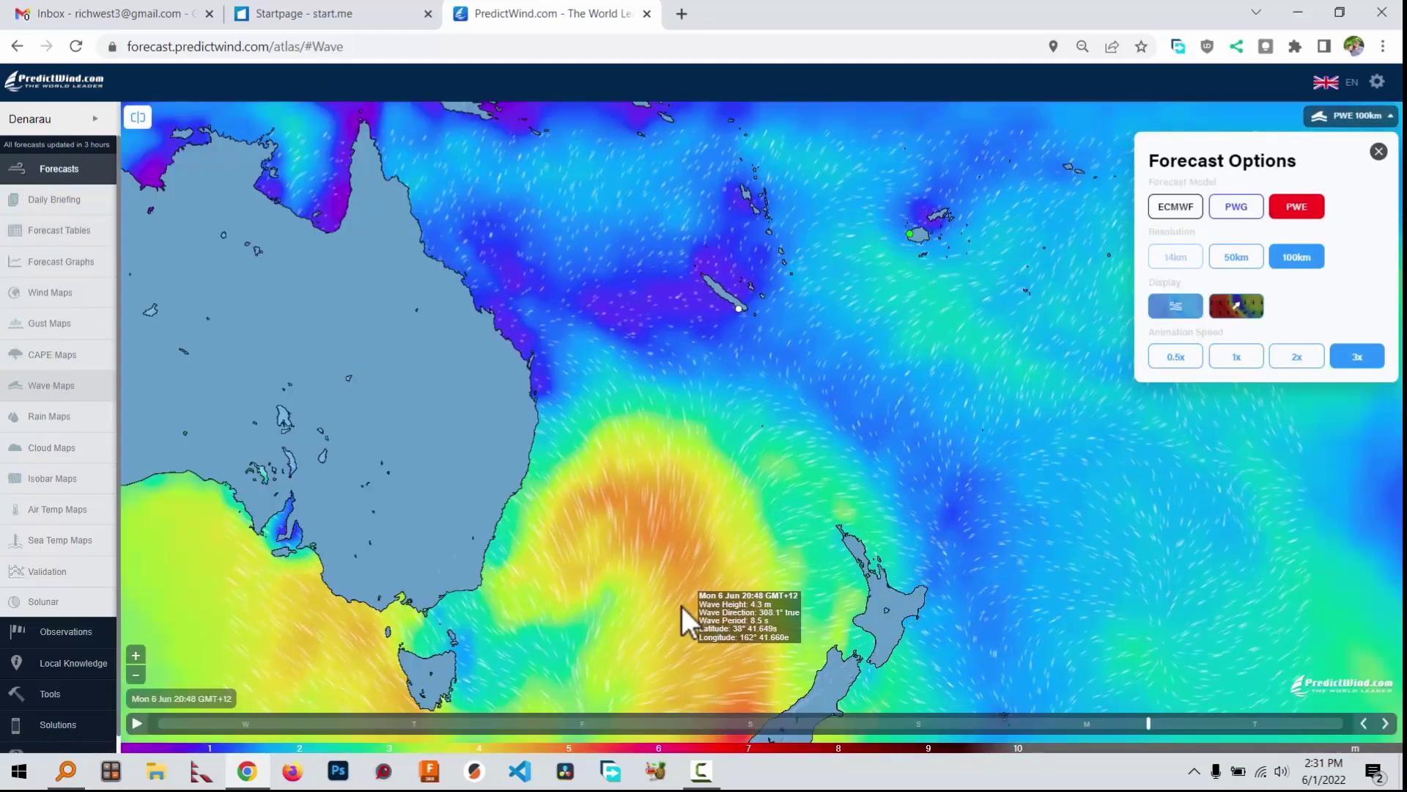
pyautogui.moveTo(682, 605); pyautogui.dragTo(693, 500)
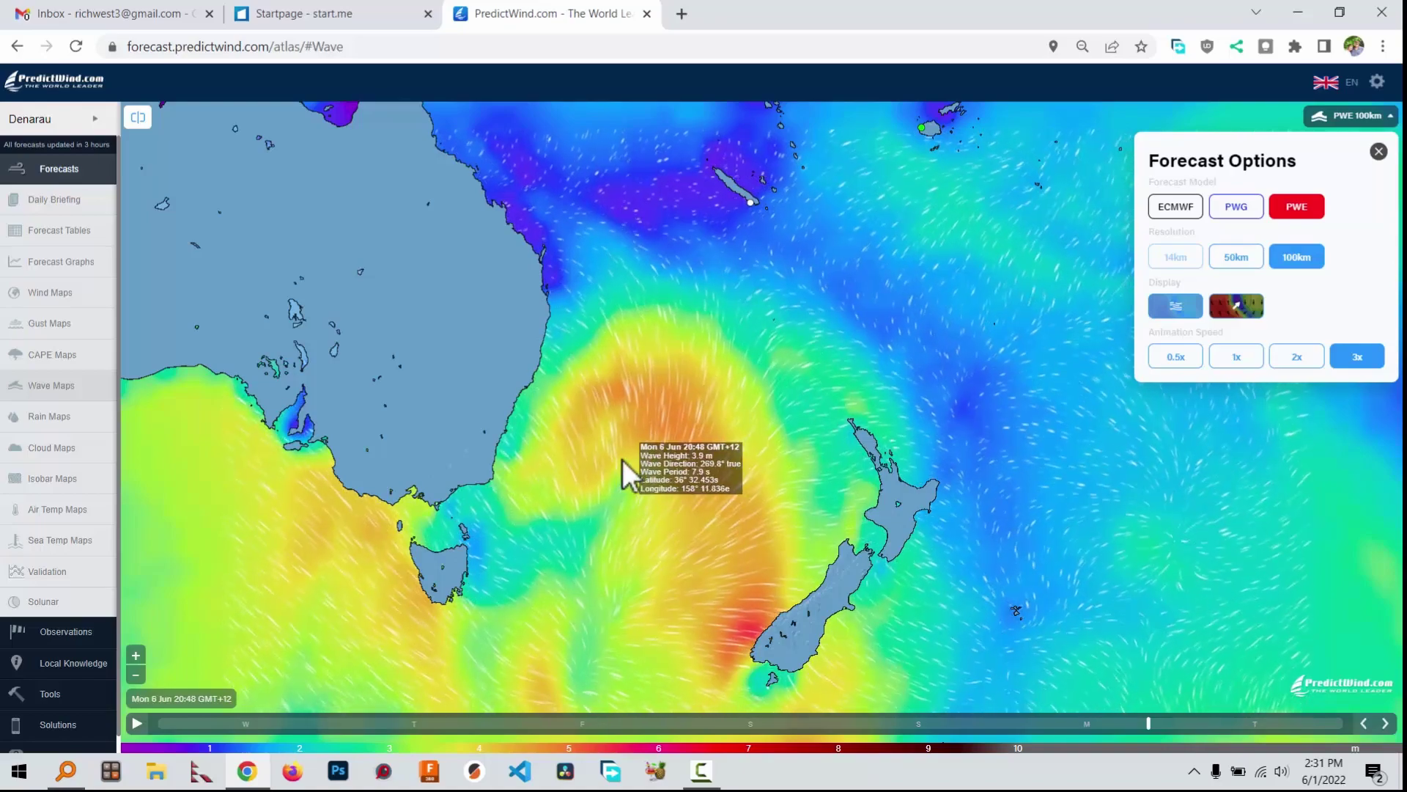
pyautogui.moveTo(625, 489); pyautogui.dragTo(618, 601)
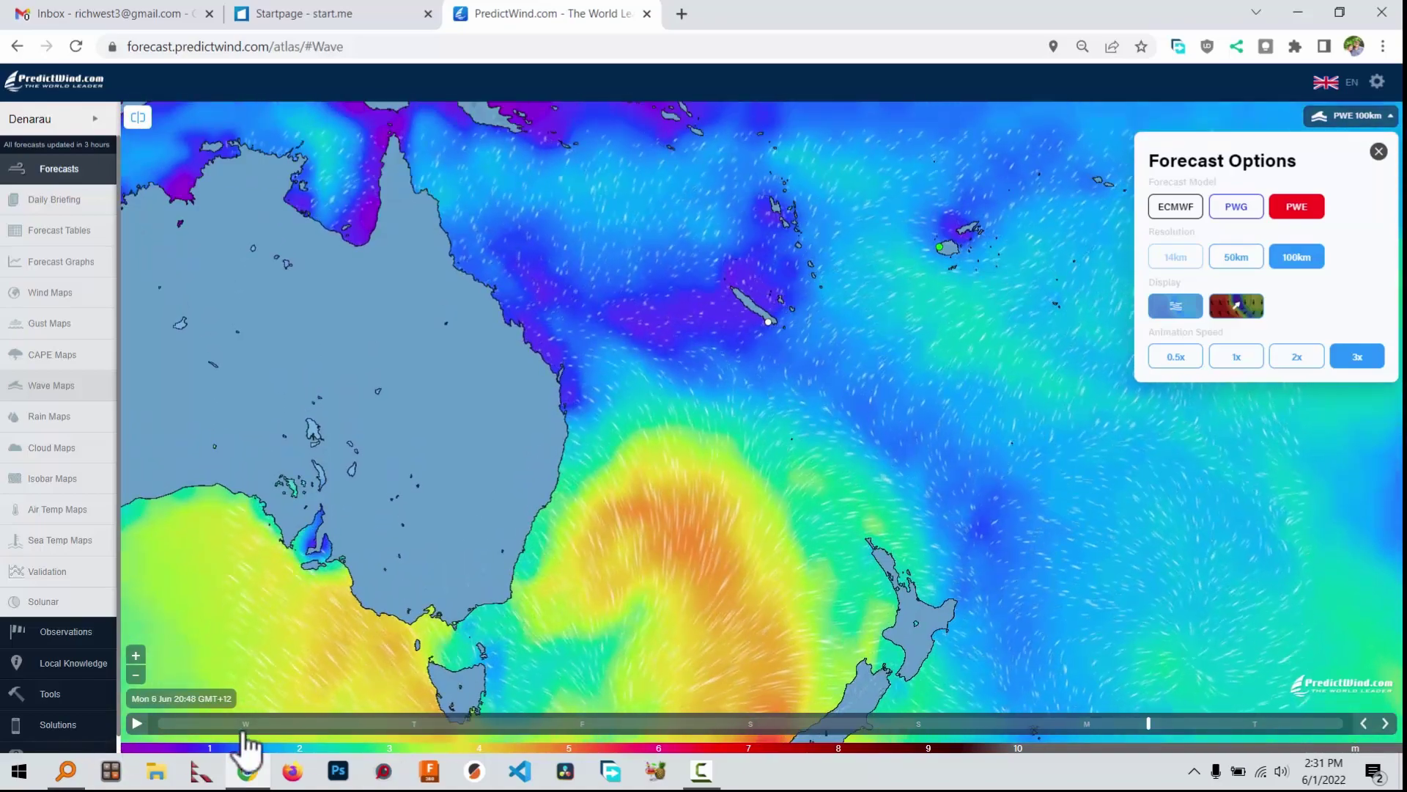
pyautogui.moveTo(1148, 724); pyautogui.dragTo(526, 777)
pyautogui.moveTo(756, 320)
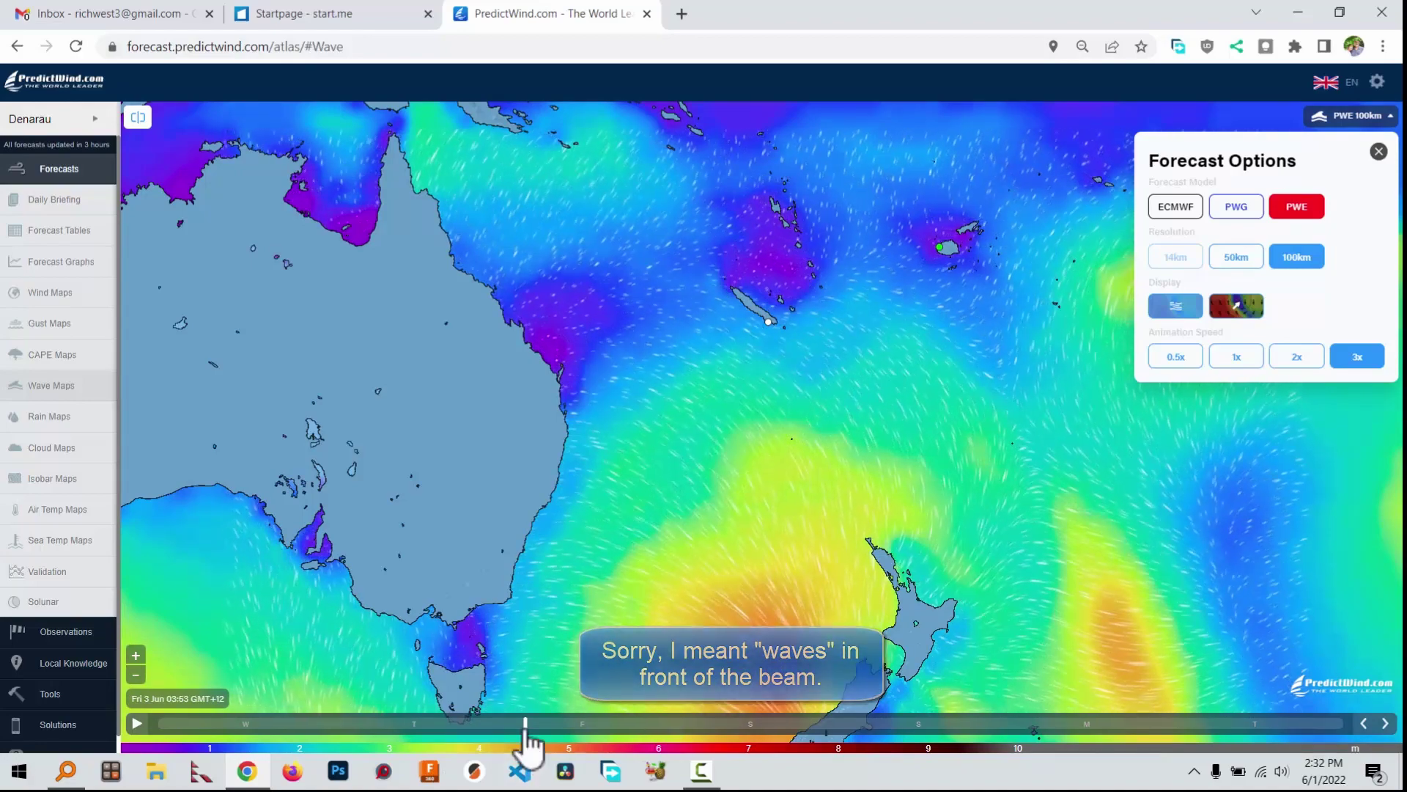
pyautogui.moveTo(525, 724); pyautogui.dragTo(623, 724)
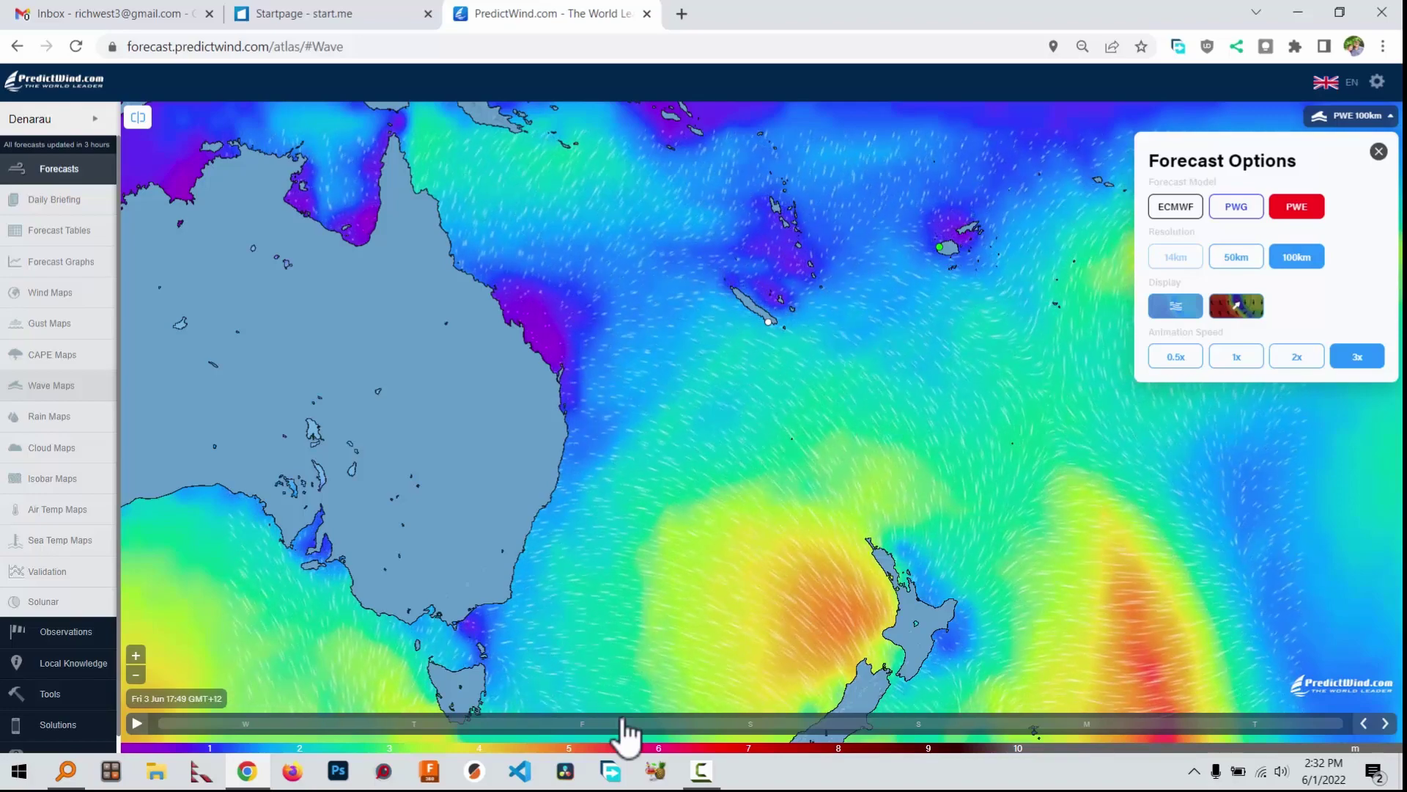
pyautogui.moveTo(621, 724); pyautogui.dragTo(992, 727)
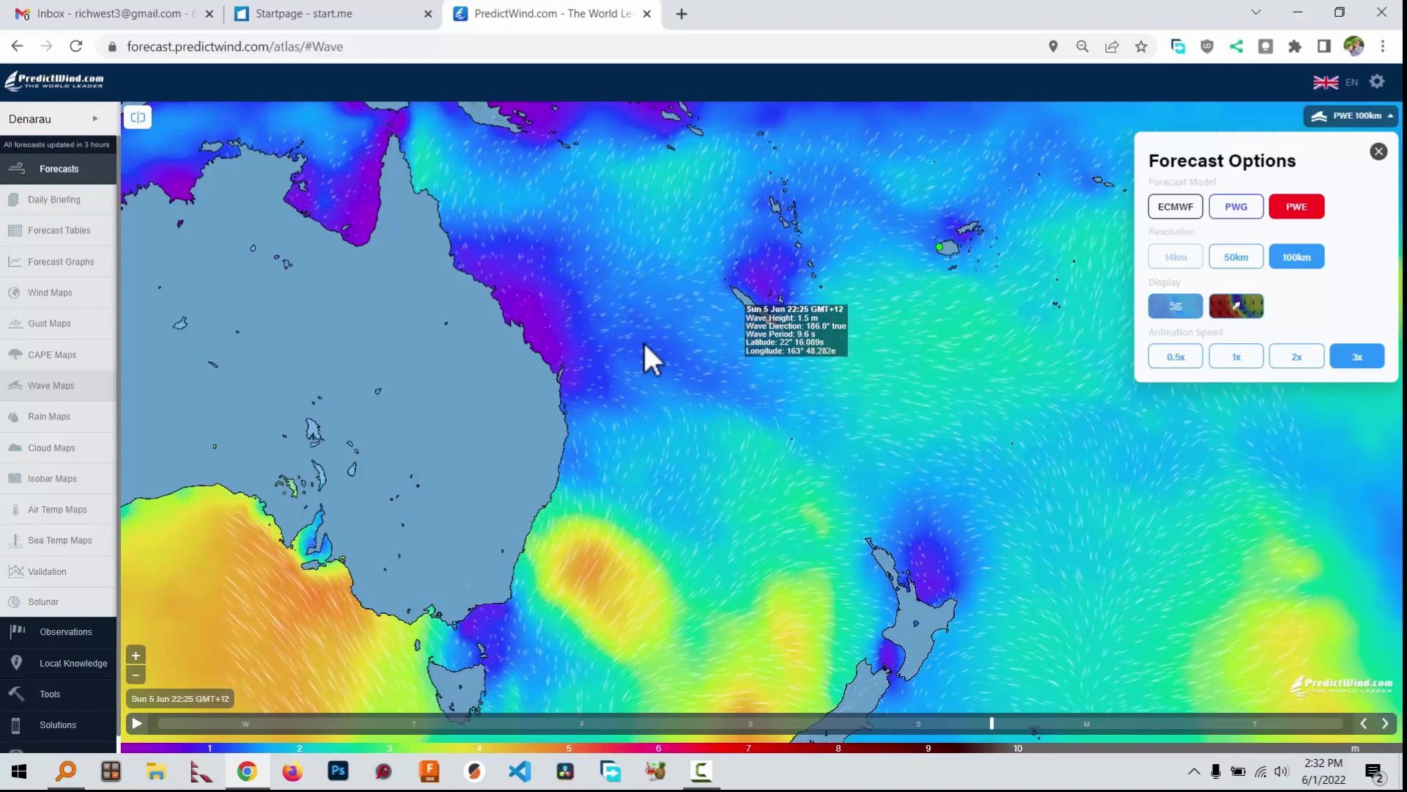
# Open the Weather Routing tool and check the waypoints of the course from New Caledonia to Australia
pyautogui.scroll(-1, 22, 696)
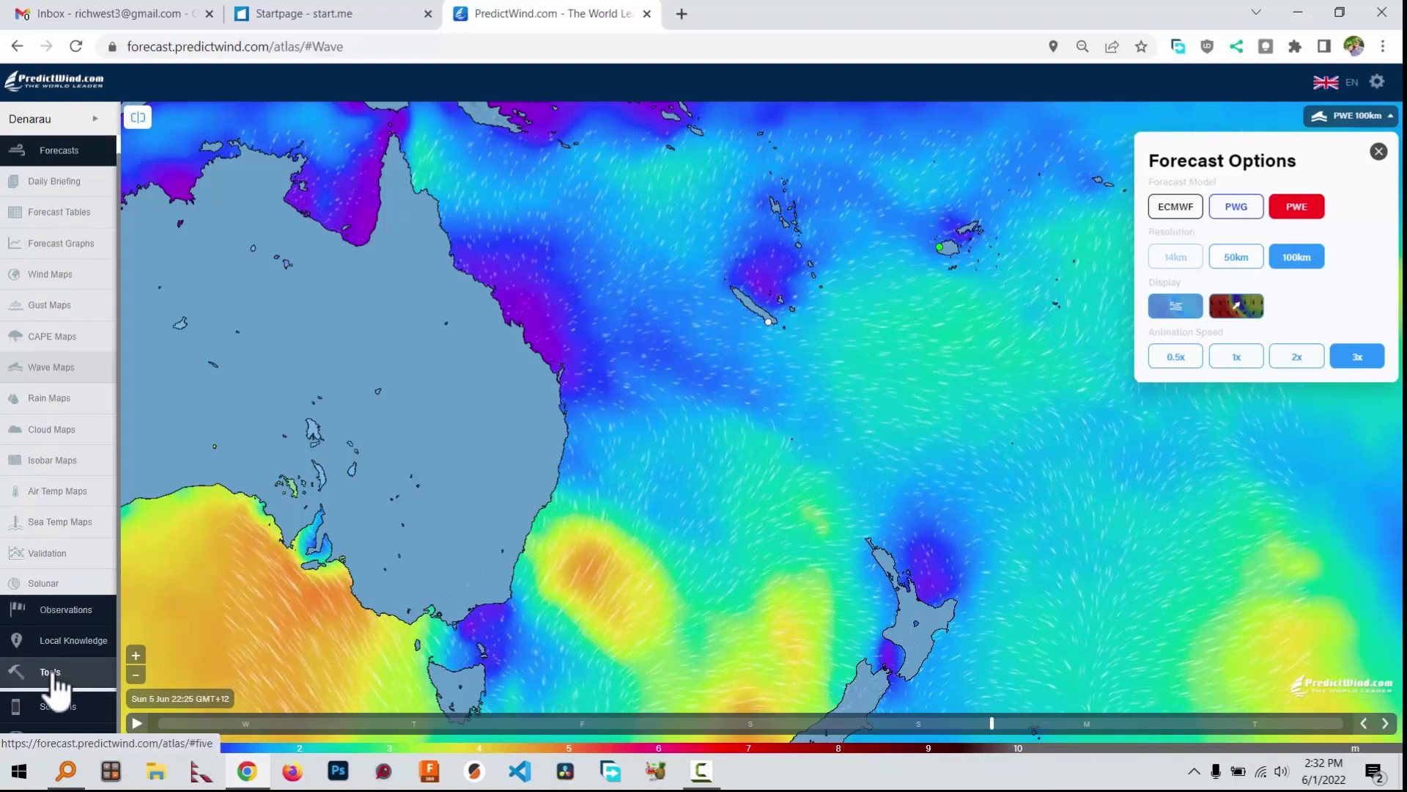
pyautogui.click(50, 675)
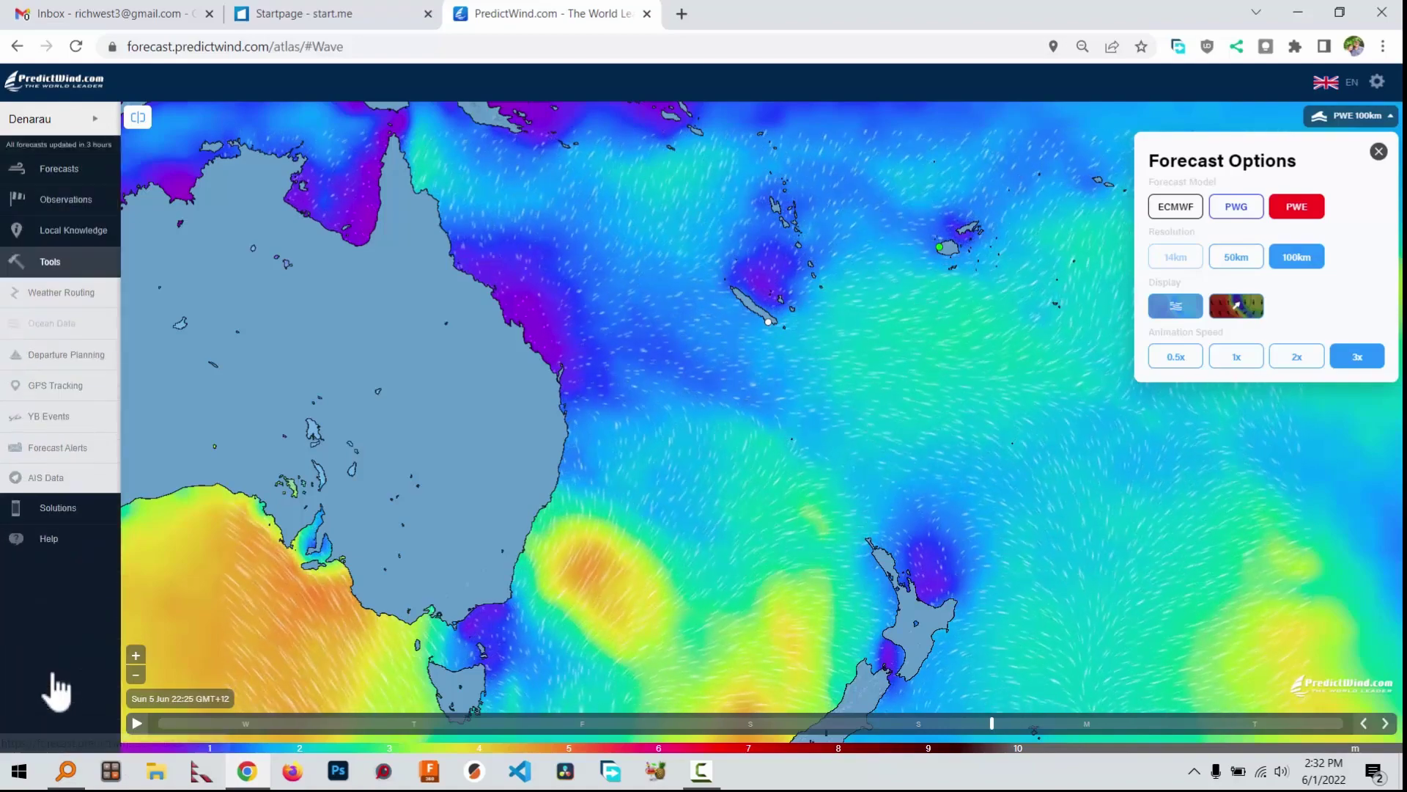
pyautogui.click(52, 293)
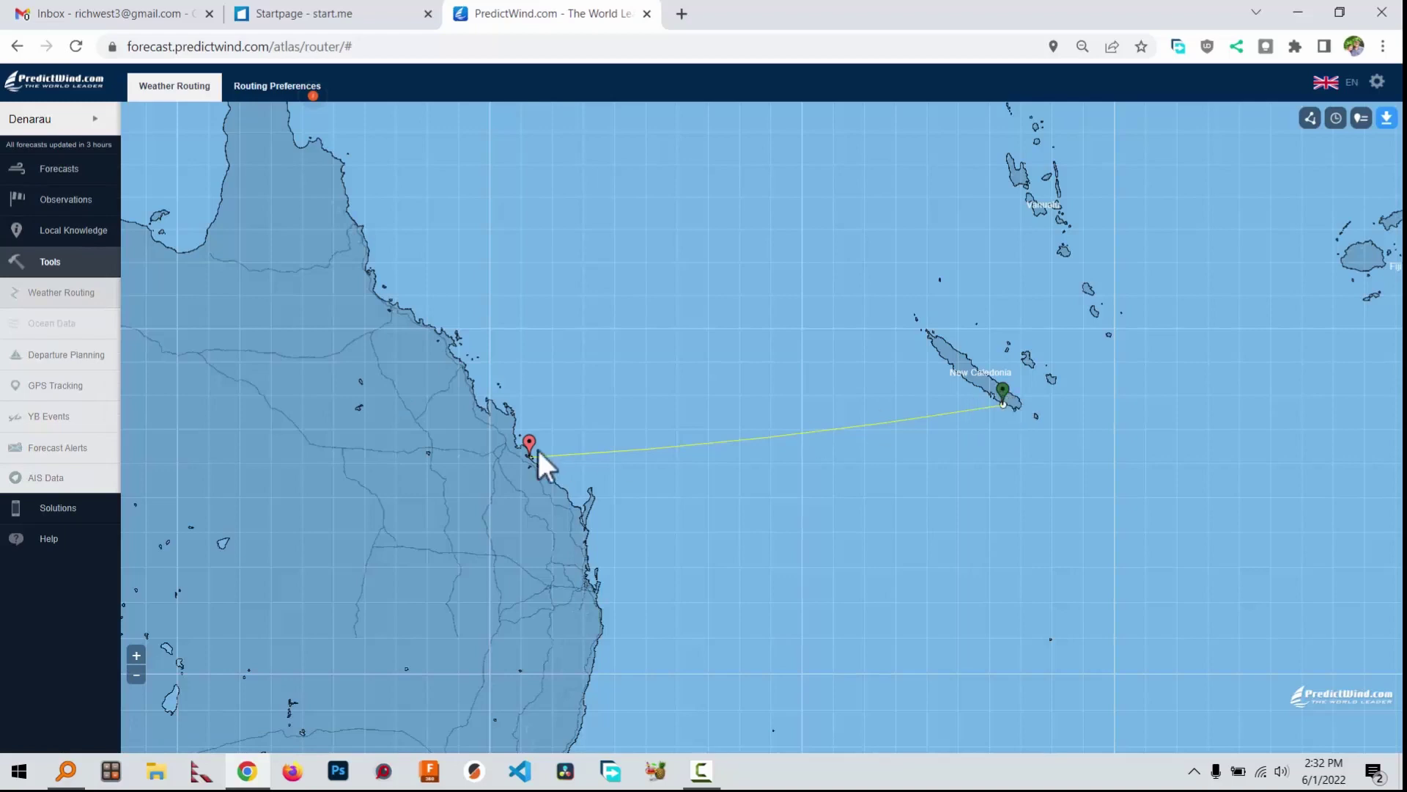
pyautogui.click(1357, 119)
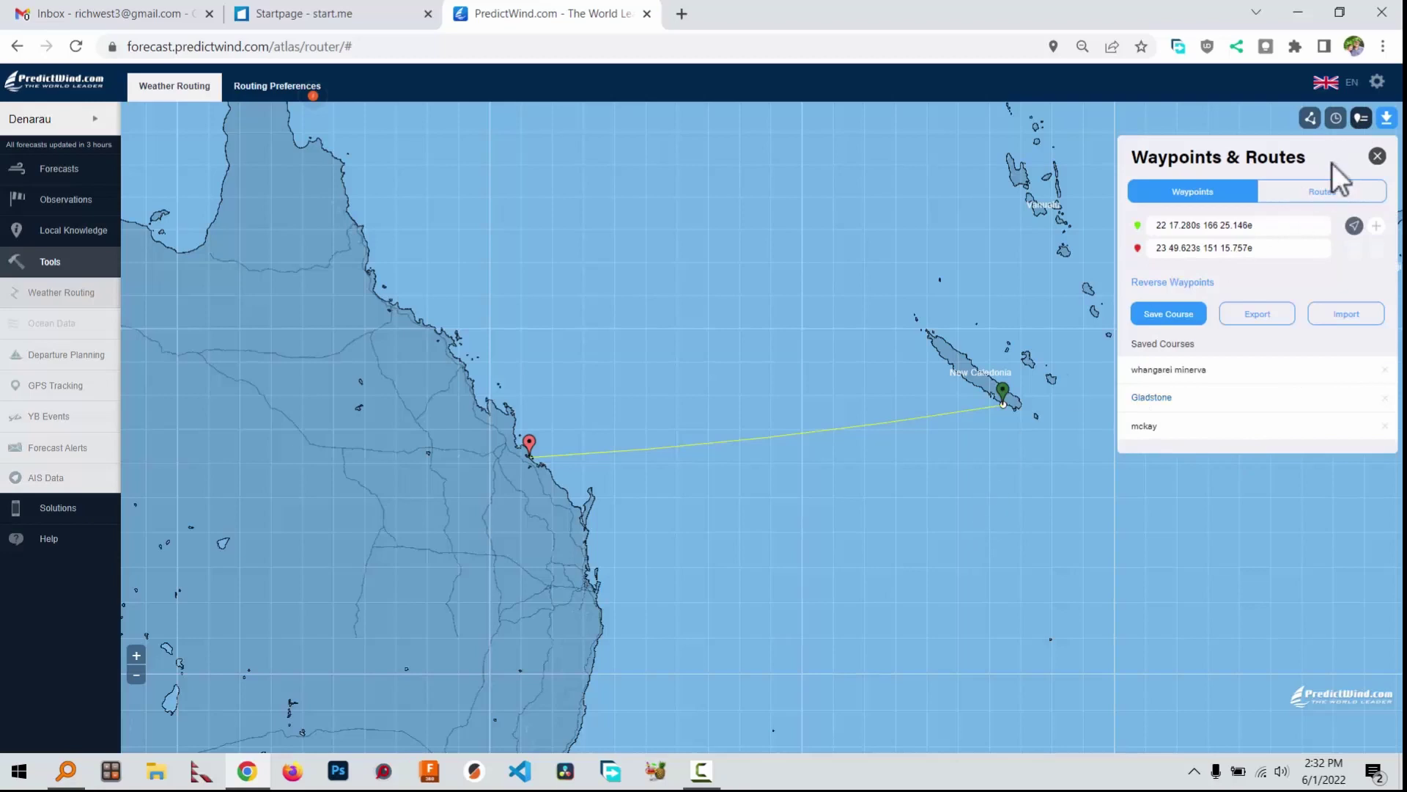
pyautogui.click(1376, 154)
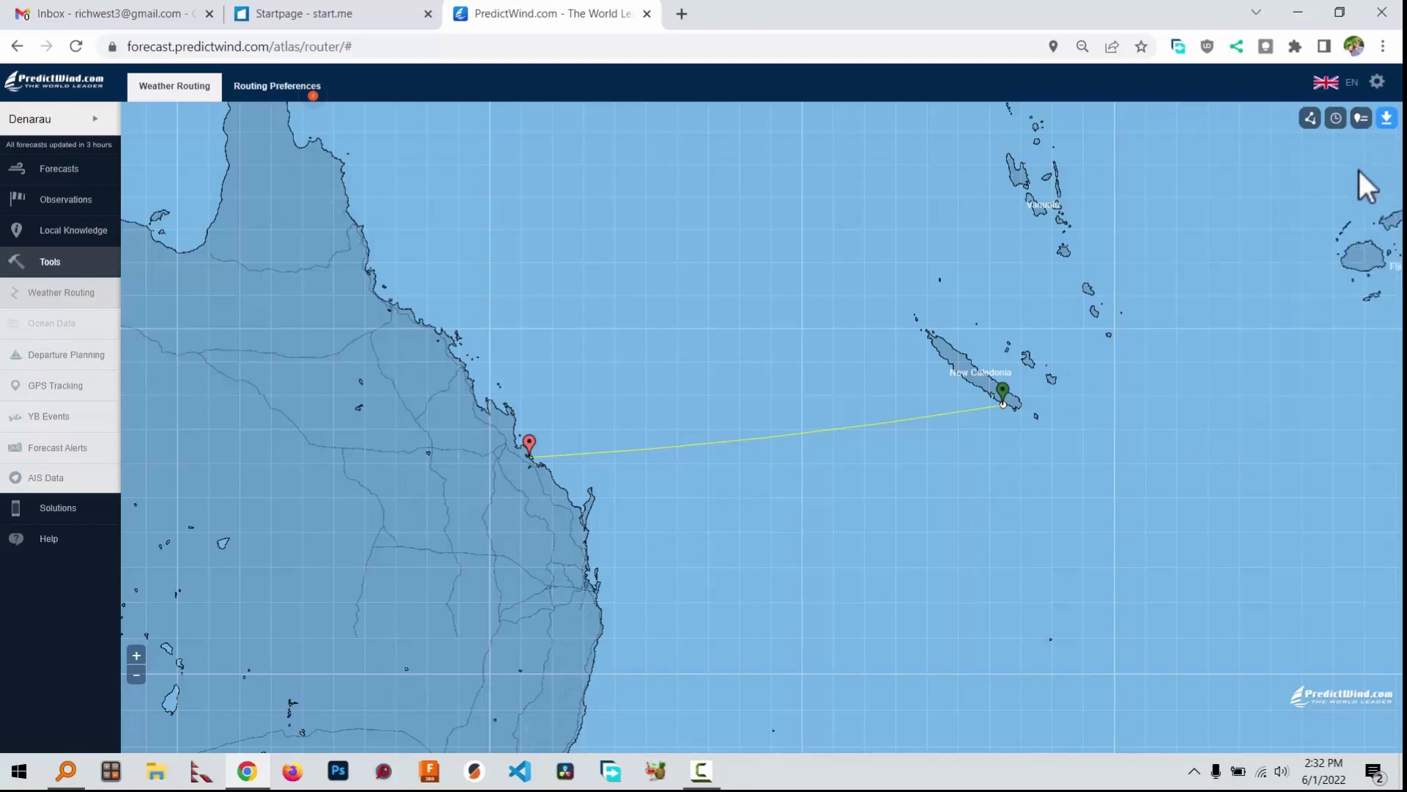
# Set the route's start date to 06/02/2022 and calculate the weather routes
pyautogui.click(1336, 120)
pyautogui.click(1216, 269)
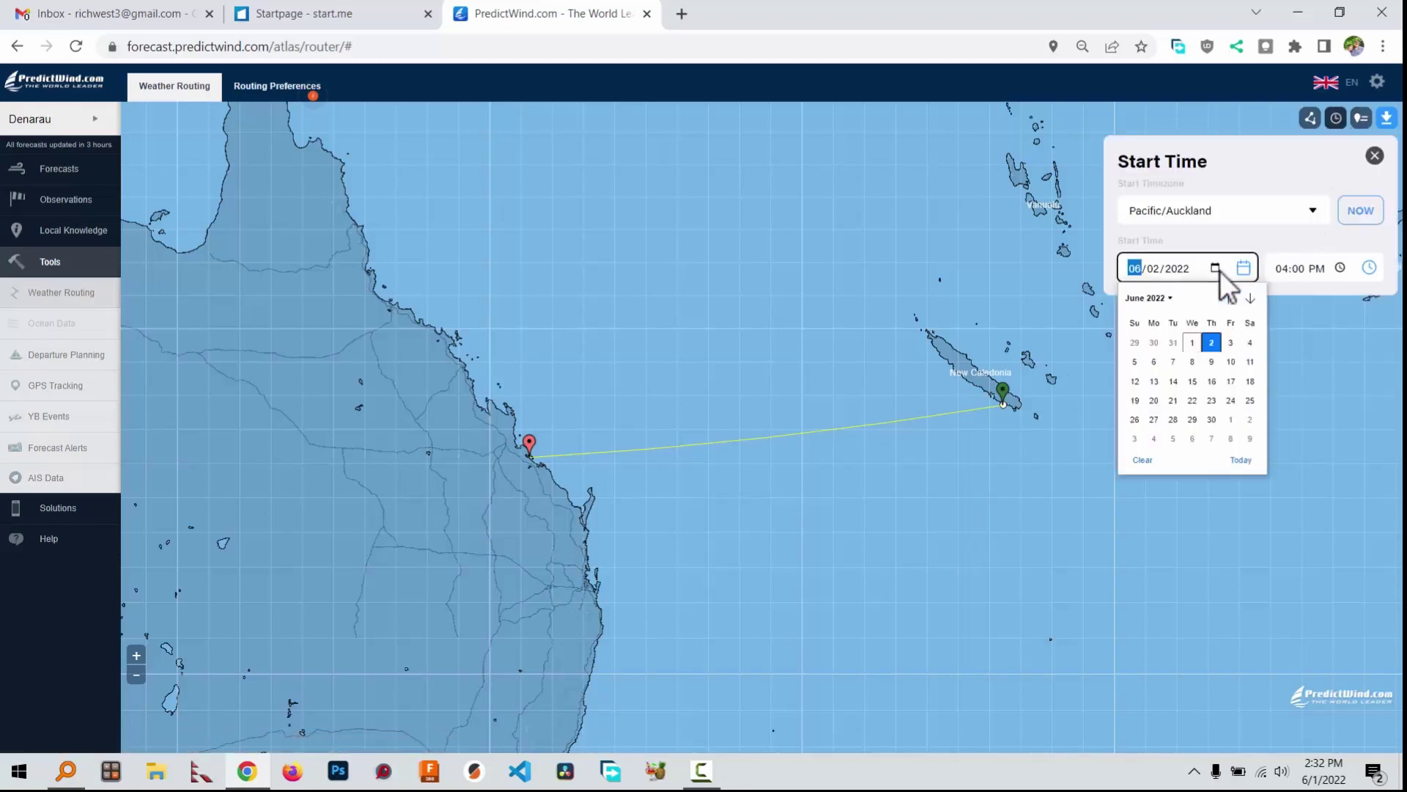
pyautogui.click(1210, 343)
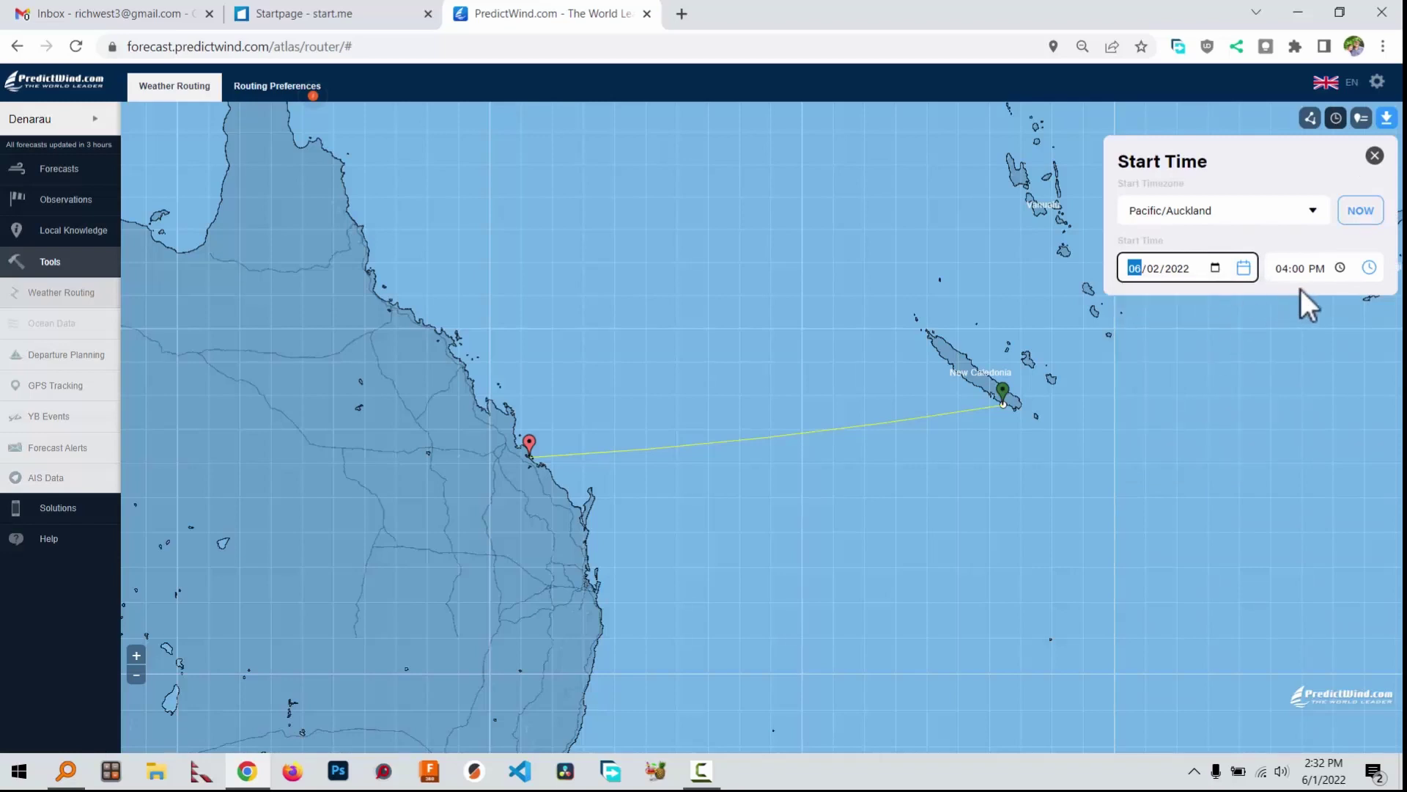
pyautogui.click(1375, 156)
pyautogui.click(1386, 119)
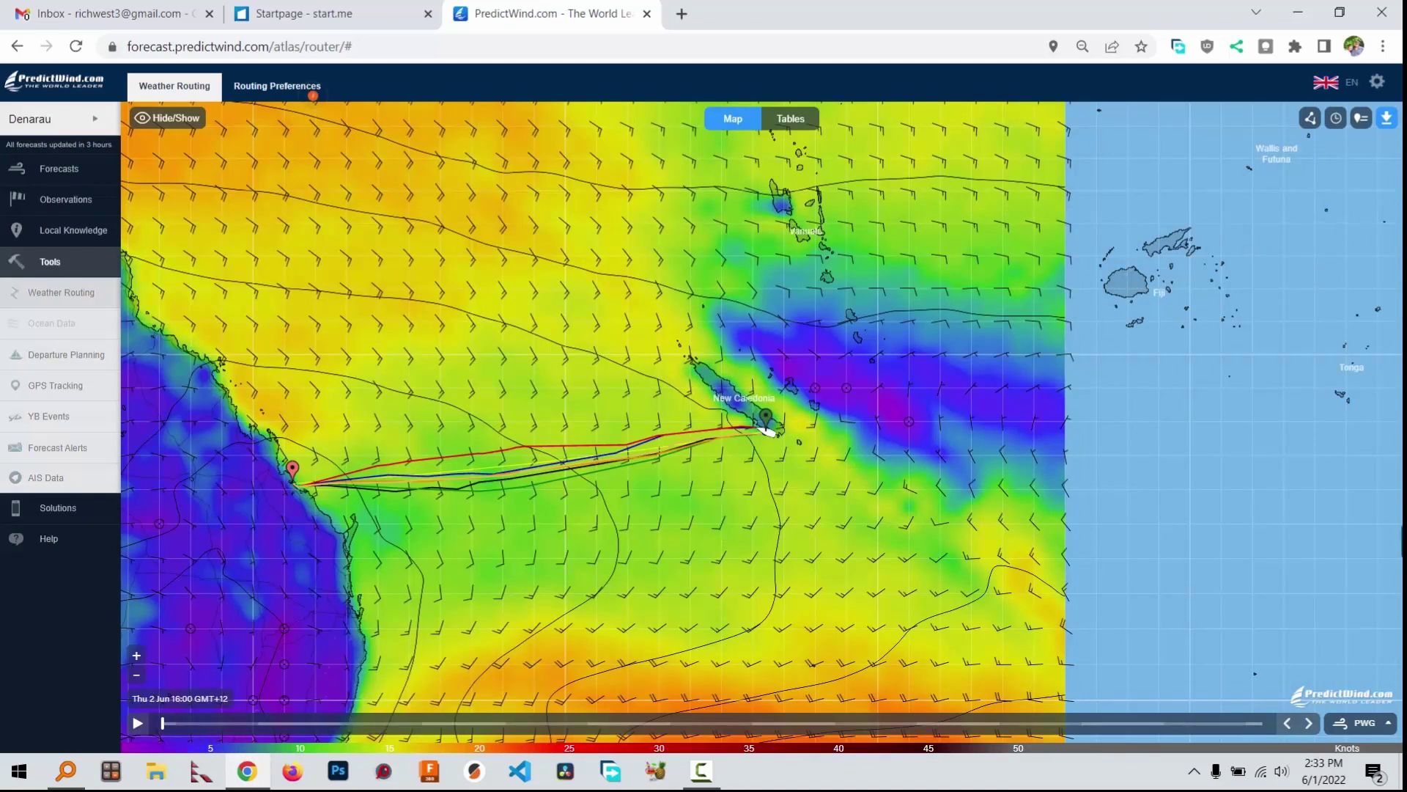
# Switch the forecast model to PWE and advance the routing map's wind forecast to Mon 6 Jun 18:11
pyautogui.click(1367, 725)
pyautogui.click(1232, 475)
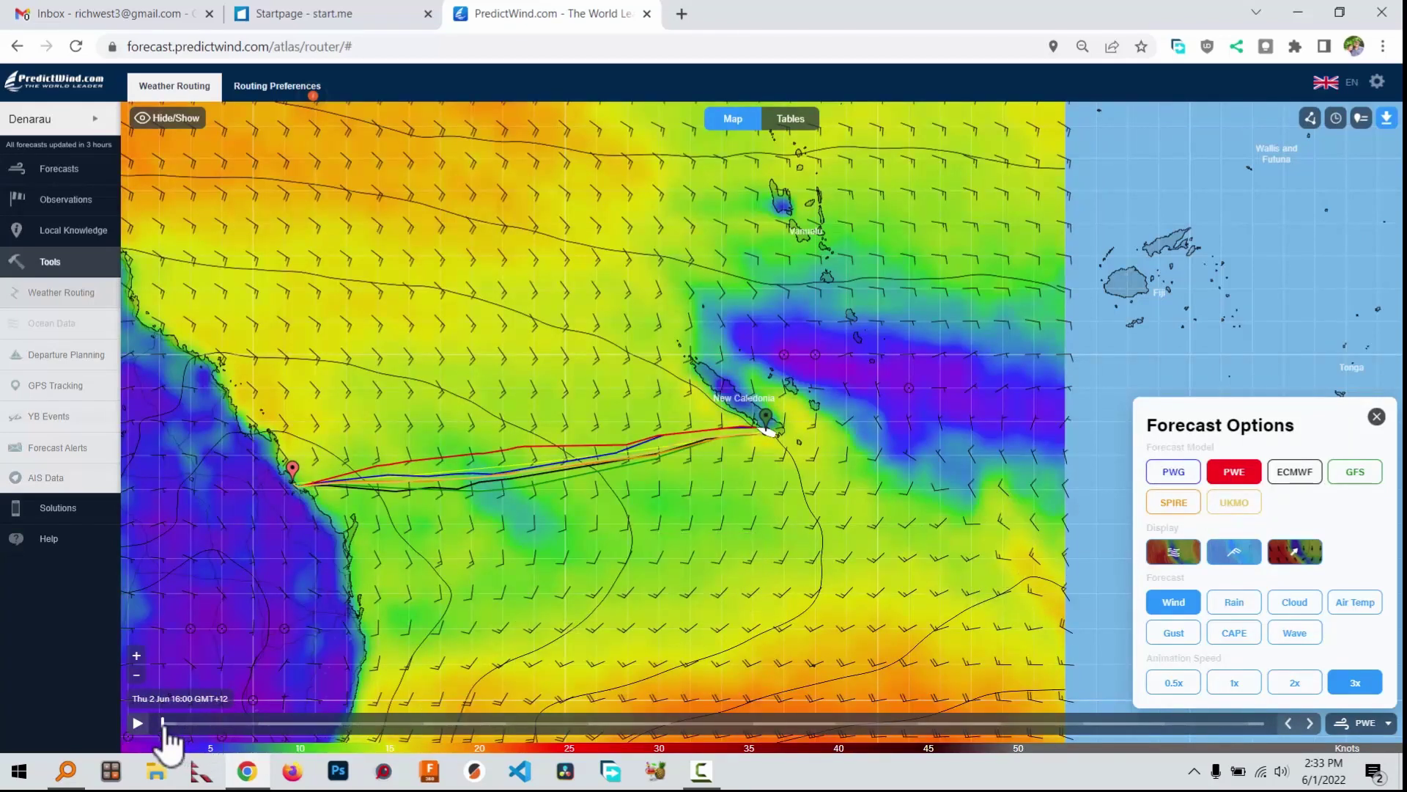
pyautogui.moveTo(164, 726); pyautogui.dragTo(509, 748)
pyautogui.moveTo(531, 749); pyautogui.dragTo(845, 745)
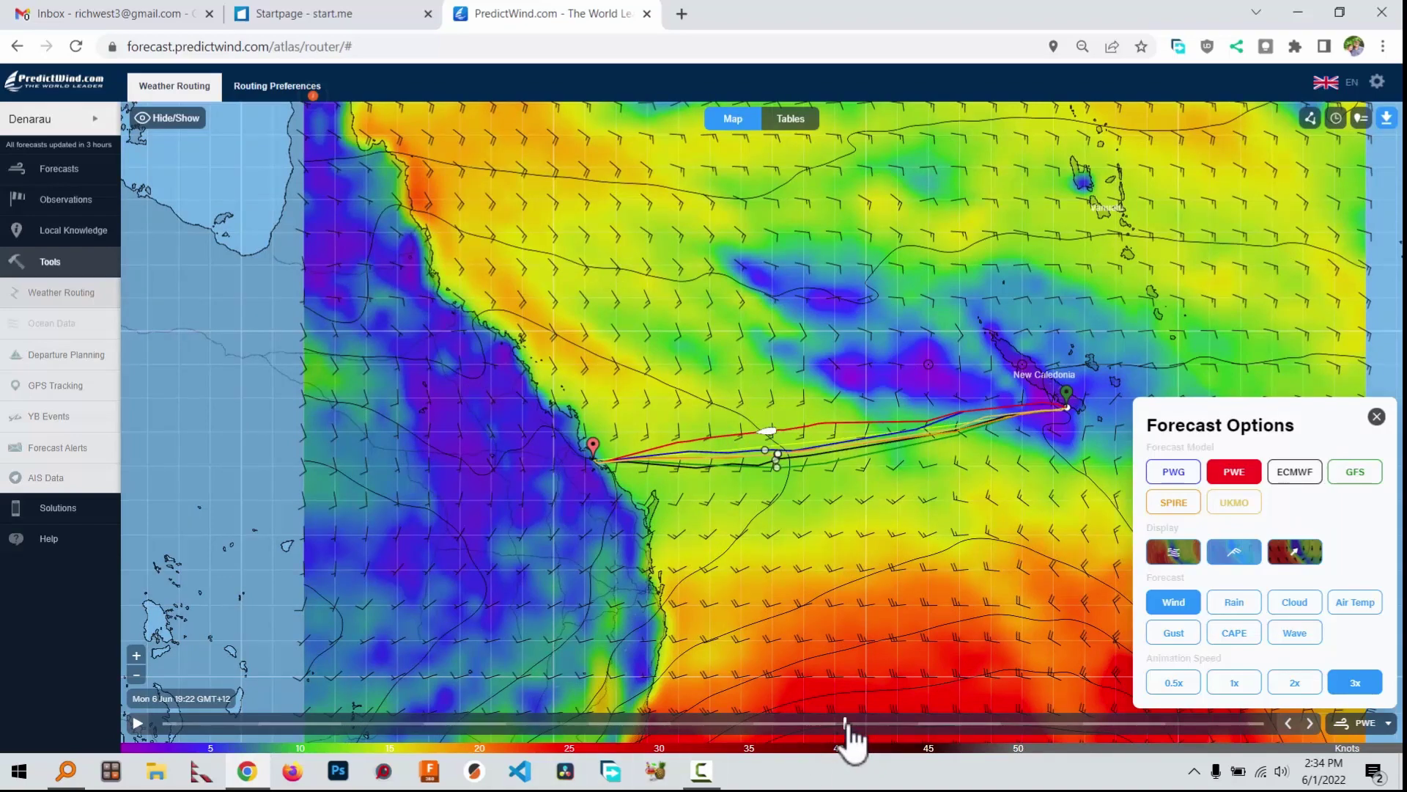
pyautogui.moveTo(845, 723)
pyautogui.mouseDown()
pyautogui.moveTo(797, 728)
pyautogui.moveTo(1181, 728)
pyautogui.moveTo(836, 728)
pyautogui.mouseUp()
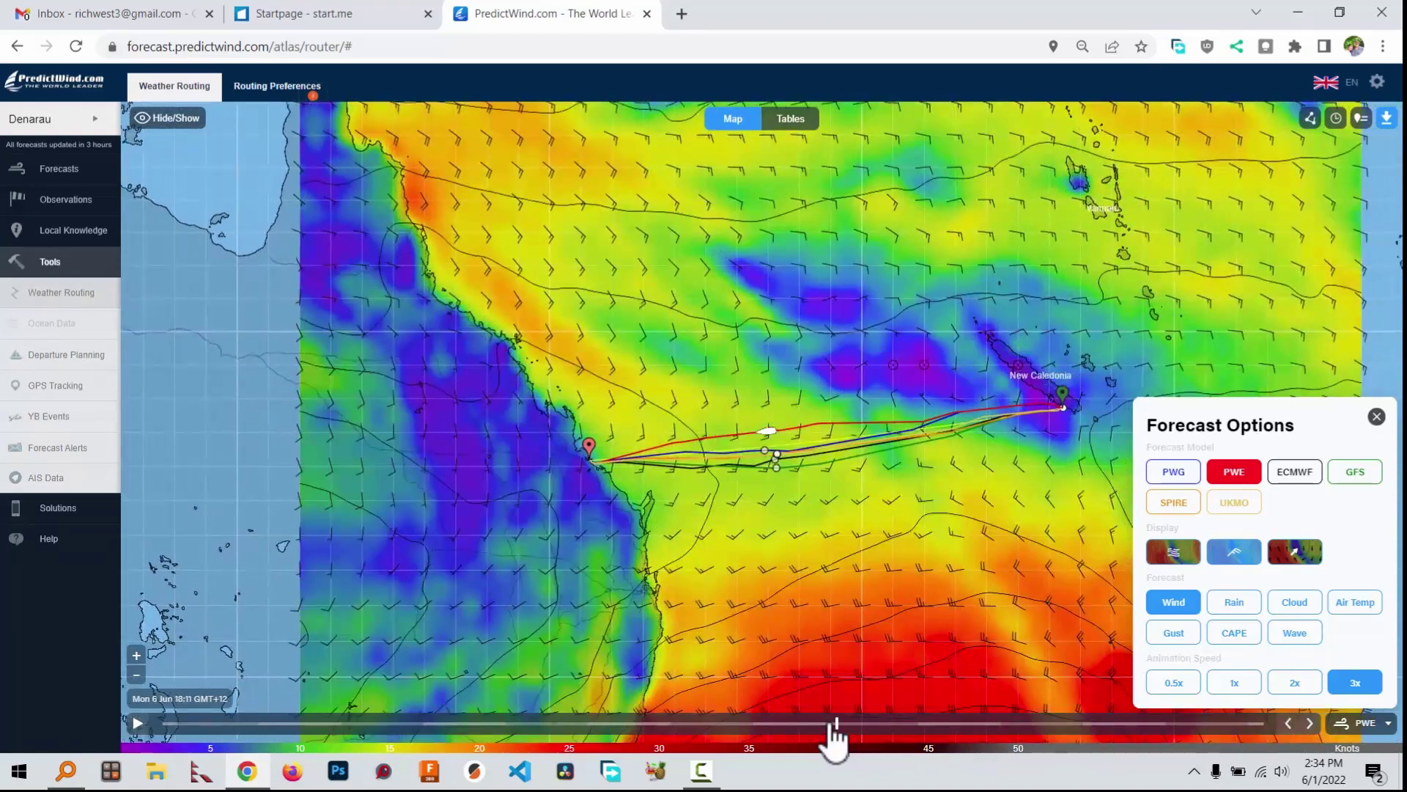
# Show the routing results as tables and compare the models' true wind speed, direction, angle and rain graphs
pyautogui.click(792, 118)
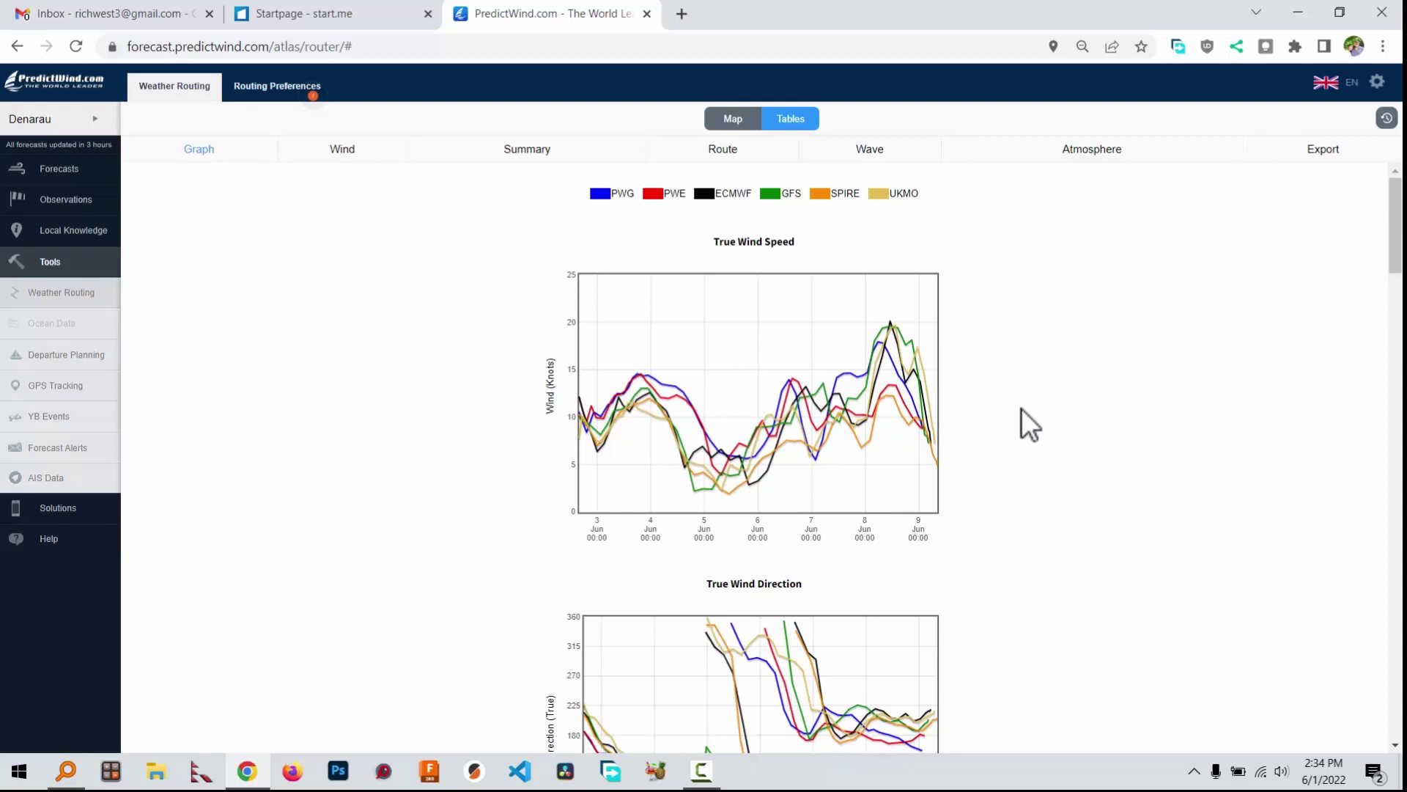
pyautogui.scroll(-5, 1022, 407)
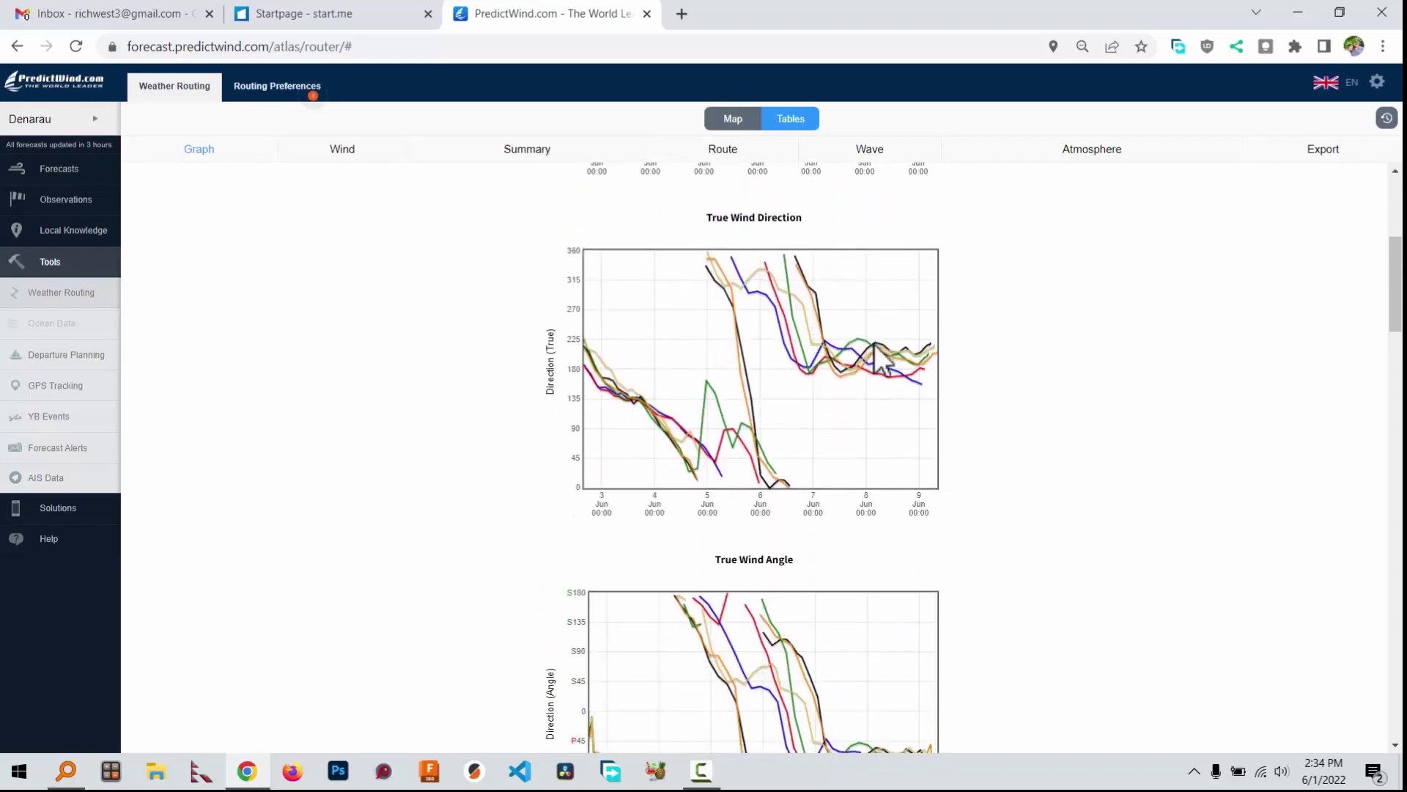
pyautogui.scroll(-4, 802, 438)
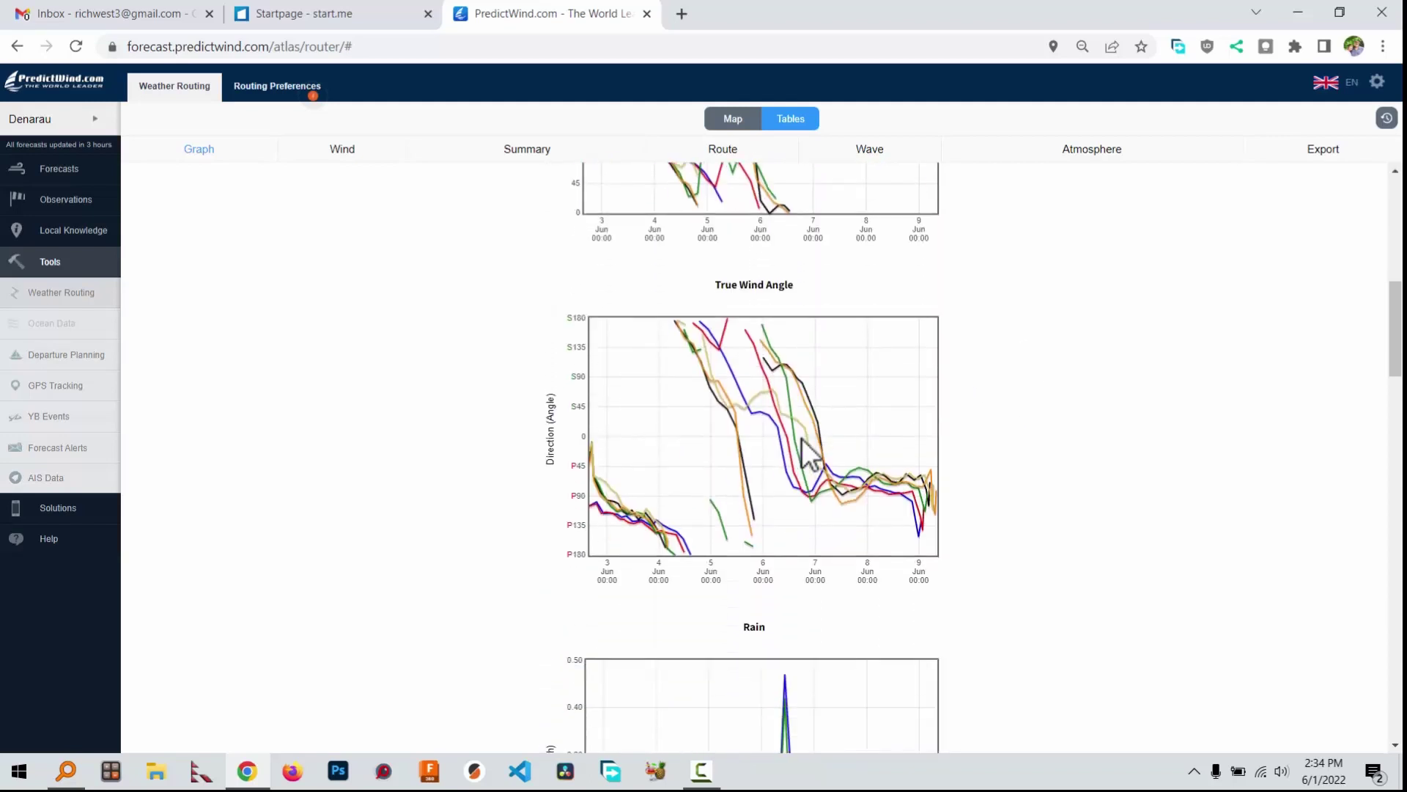
pyautogui.scroll(-4, 781, 372)
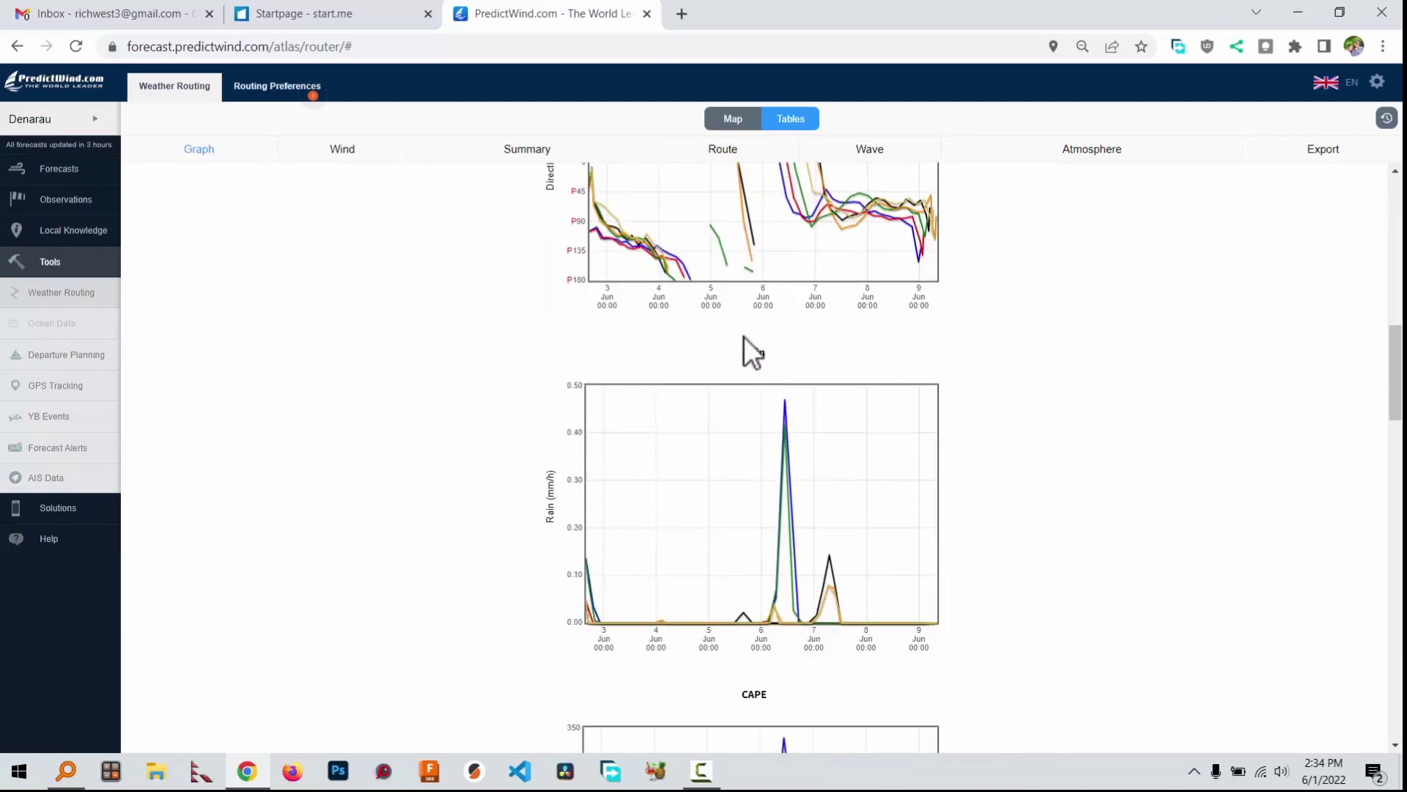
pyautogui.scroll(-1, 993, 399)
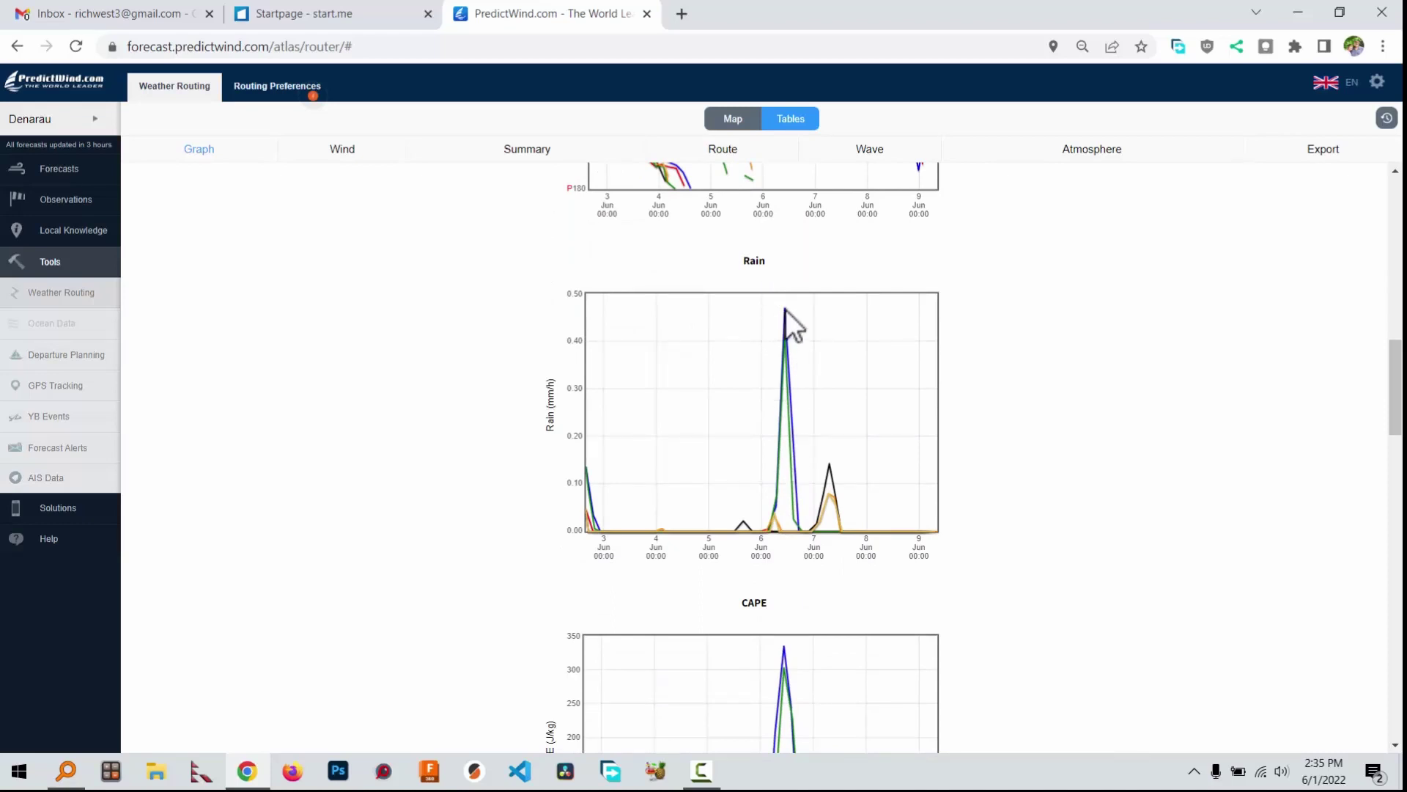
pyautogui.scroll(6, 786, 310)
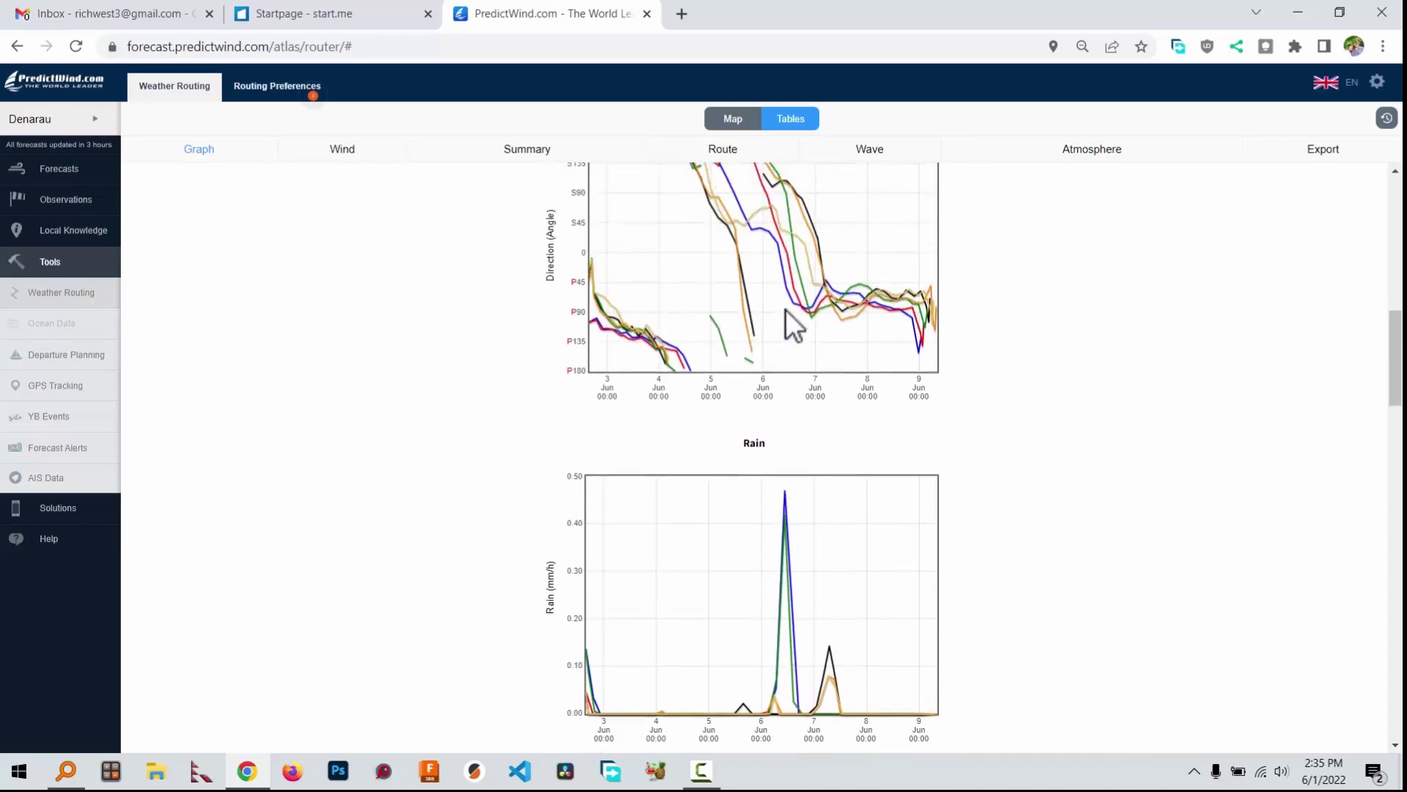
pyautogui.scroll(5, 786, 309)
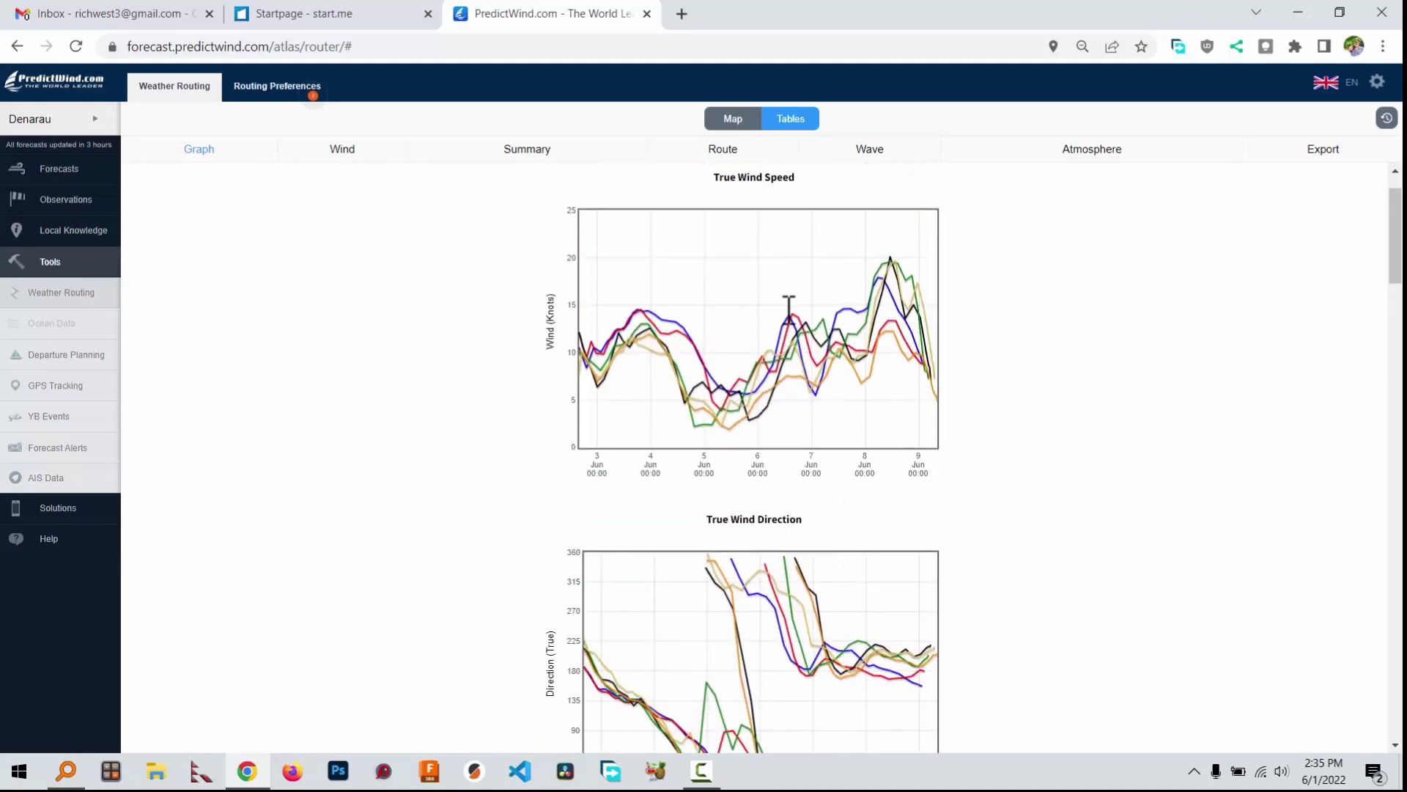
pyautogui.scroll(-1, 786, 309)
pyautogui.scroll(-1, 786, 309)
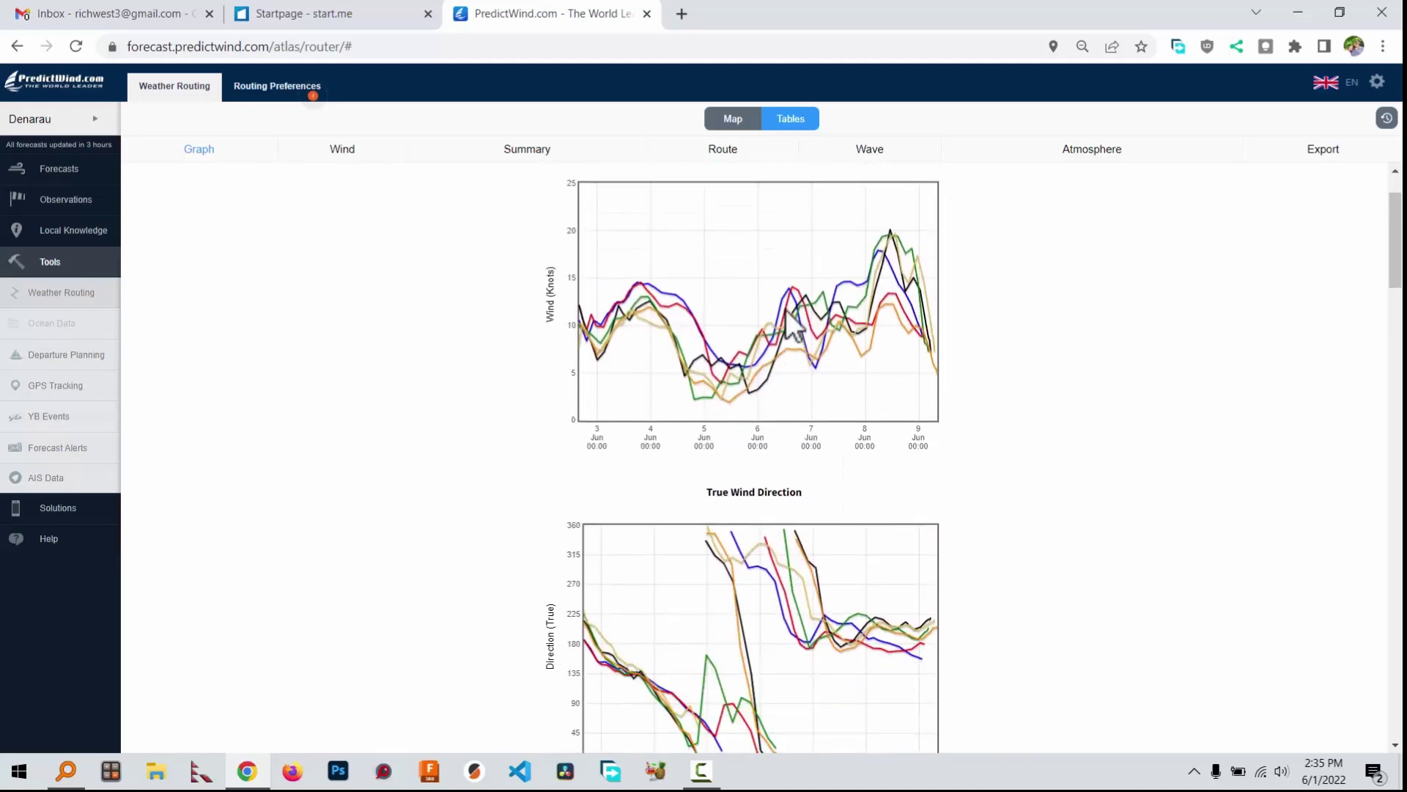
# Examine the CAPE, temperature, pressure and wave graphs of the calculated routes
pyautogui.scroll(-12, 786, 309)
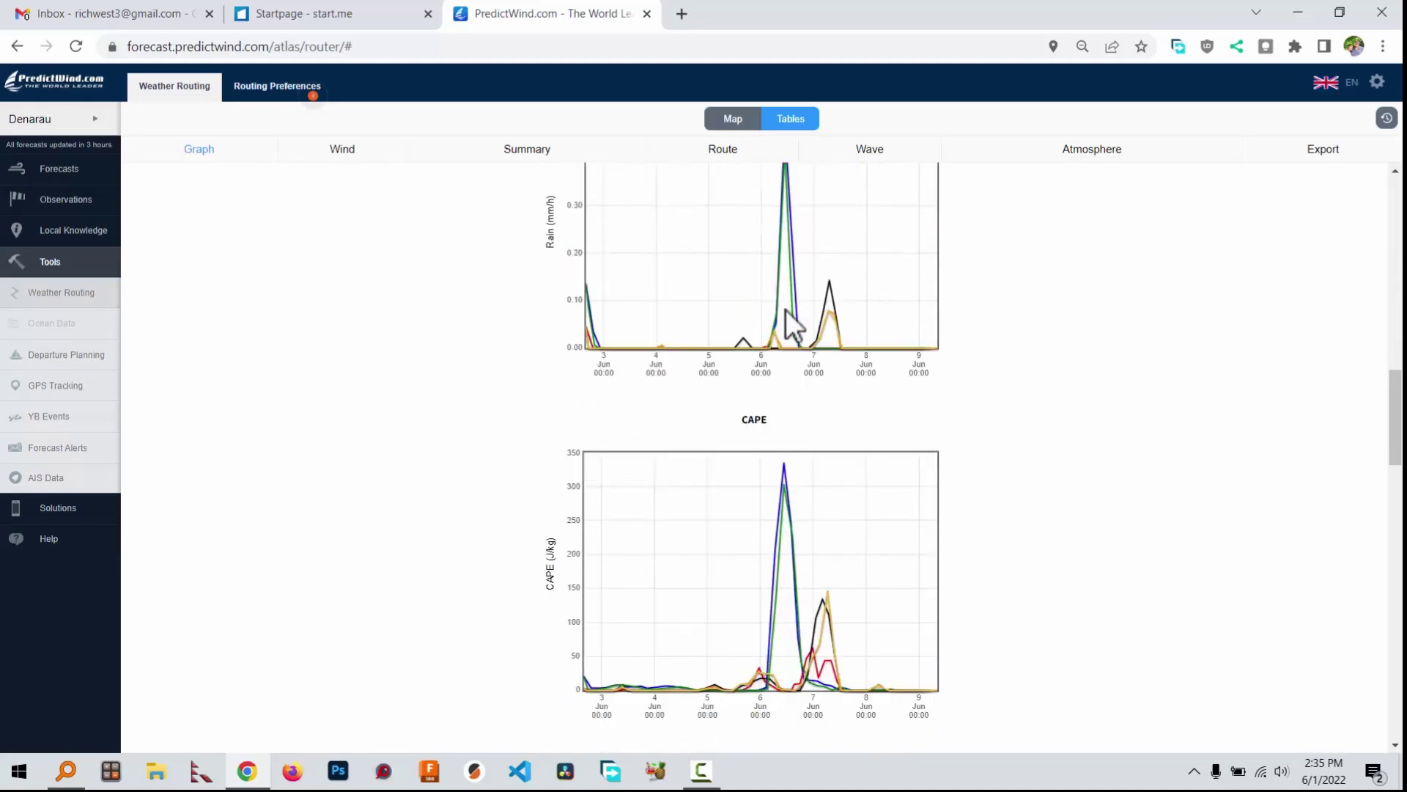
pyautogui.scroll(-3, 785, 310)
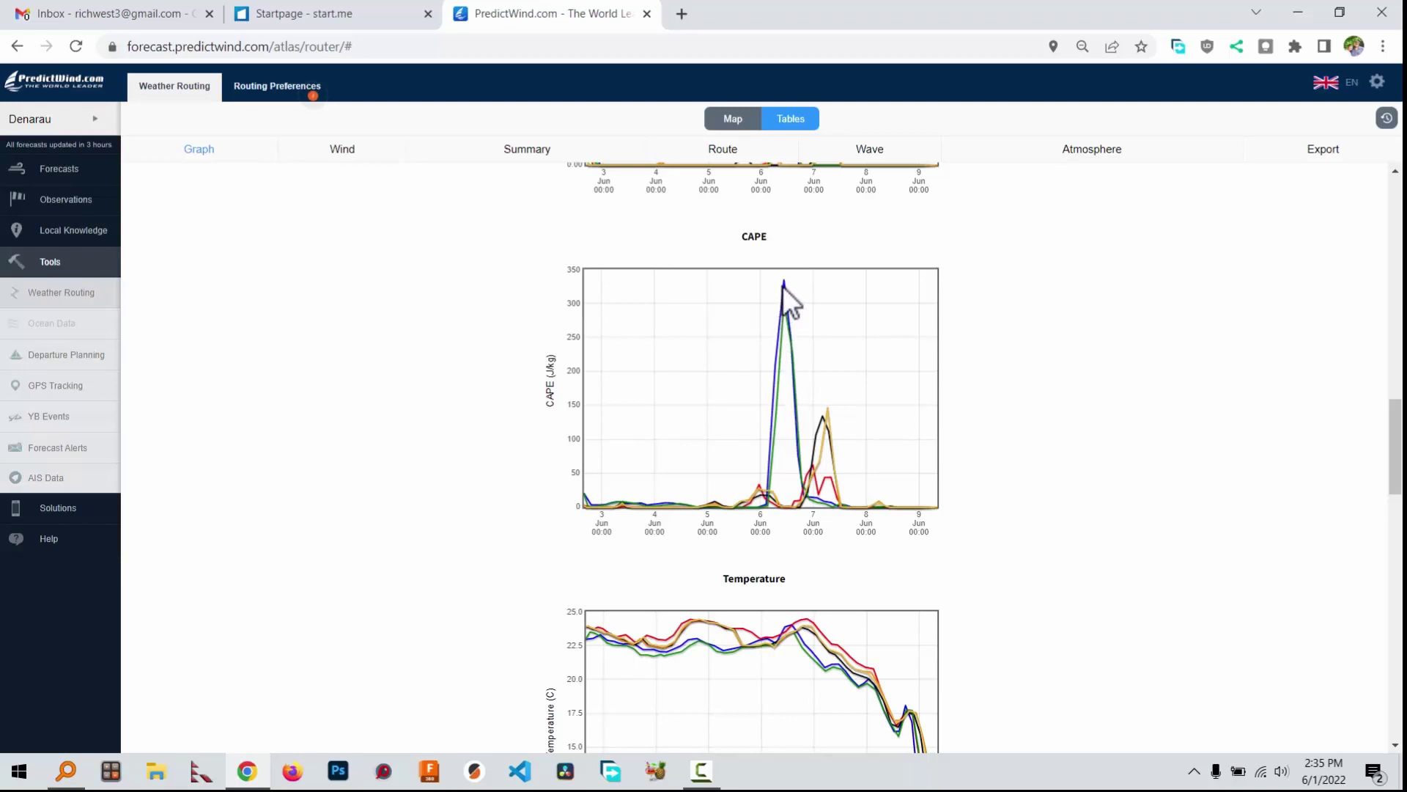
pyautogui.scroll(-10, 782, 286)
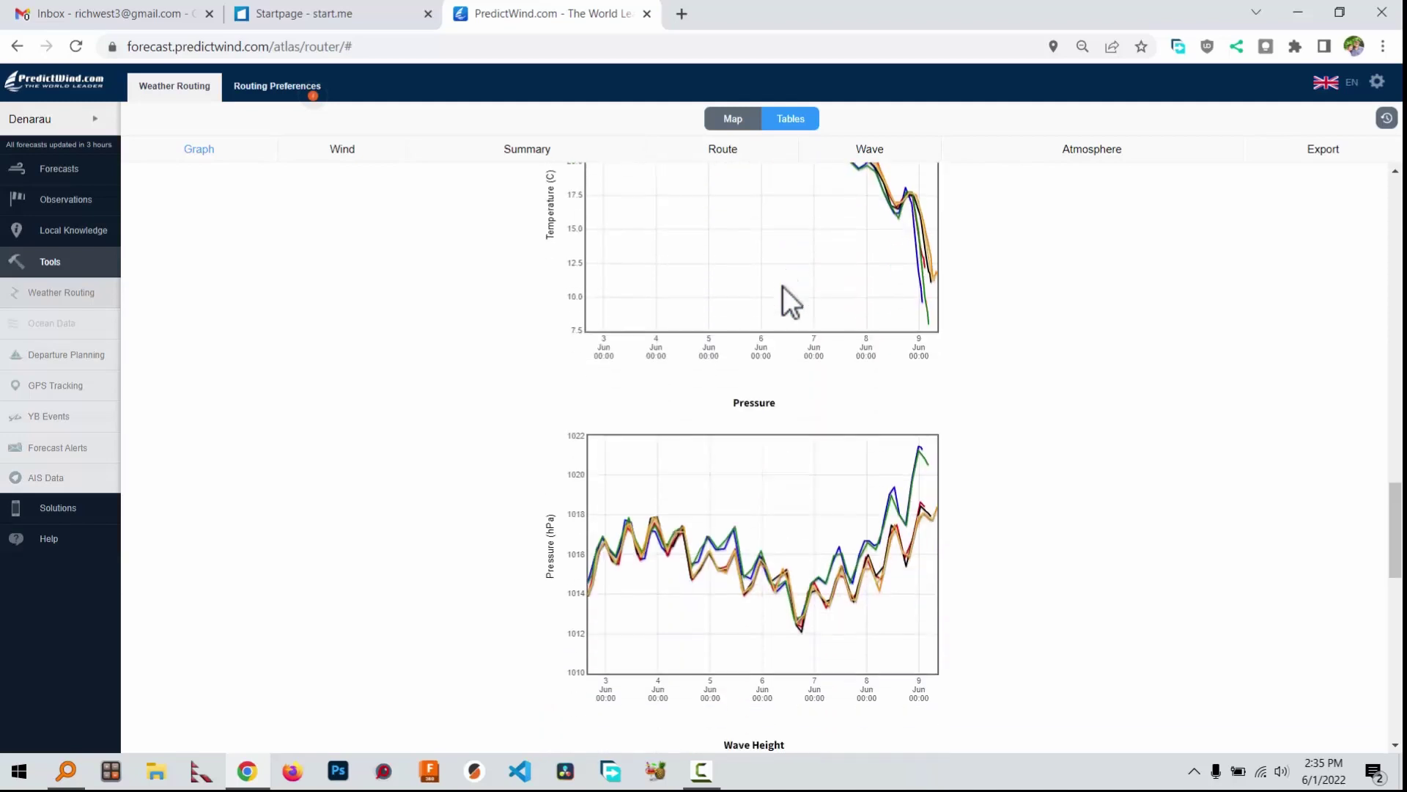
pyautogui.scroll(-6, 782, 285)
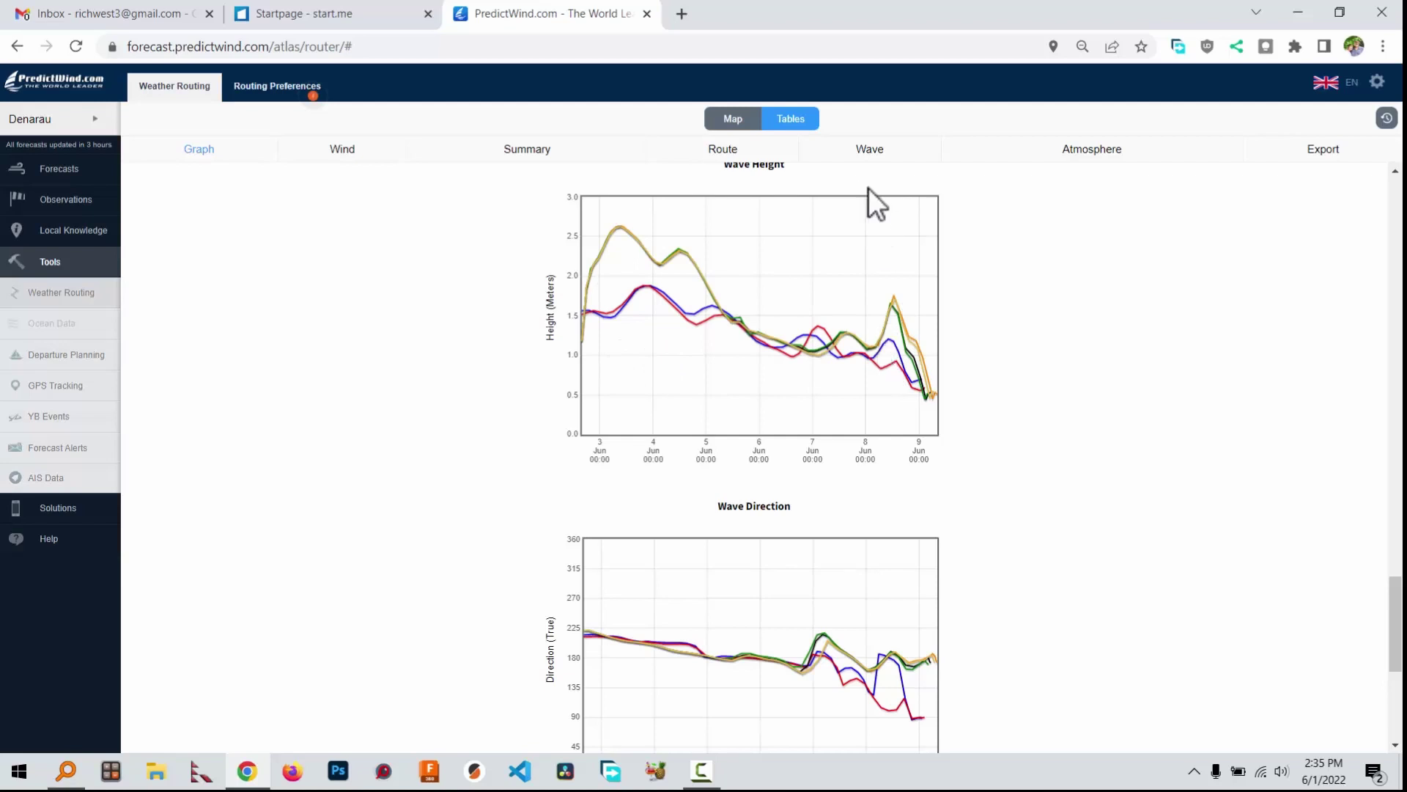
# Open the wave table and examine wave height, direction and period along the PWG and PWE routes through 9 Jun
pyautogui.click(872, 146)
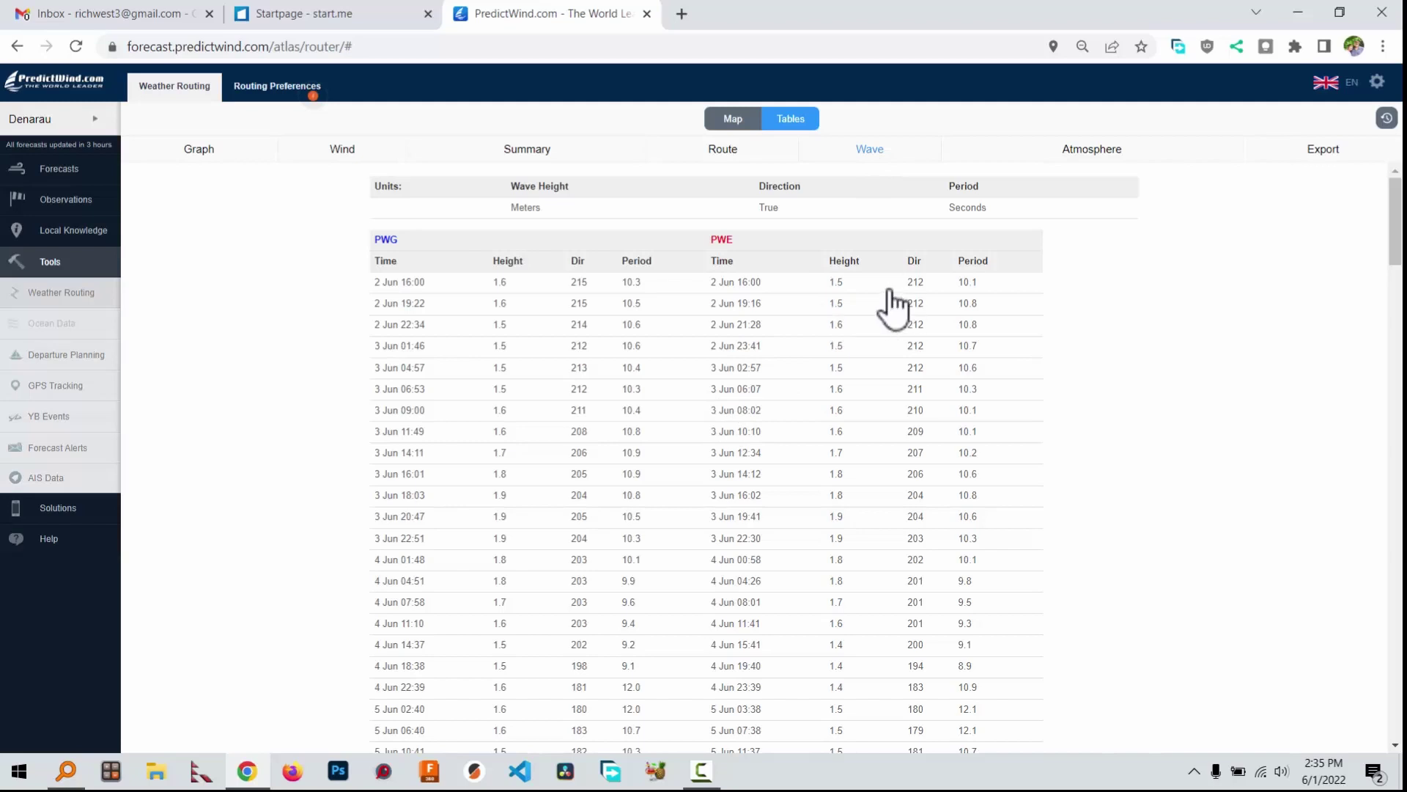
pyautogui.scroll(-1, 850, 322)
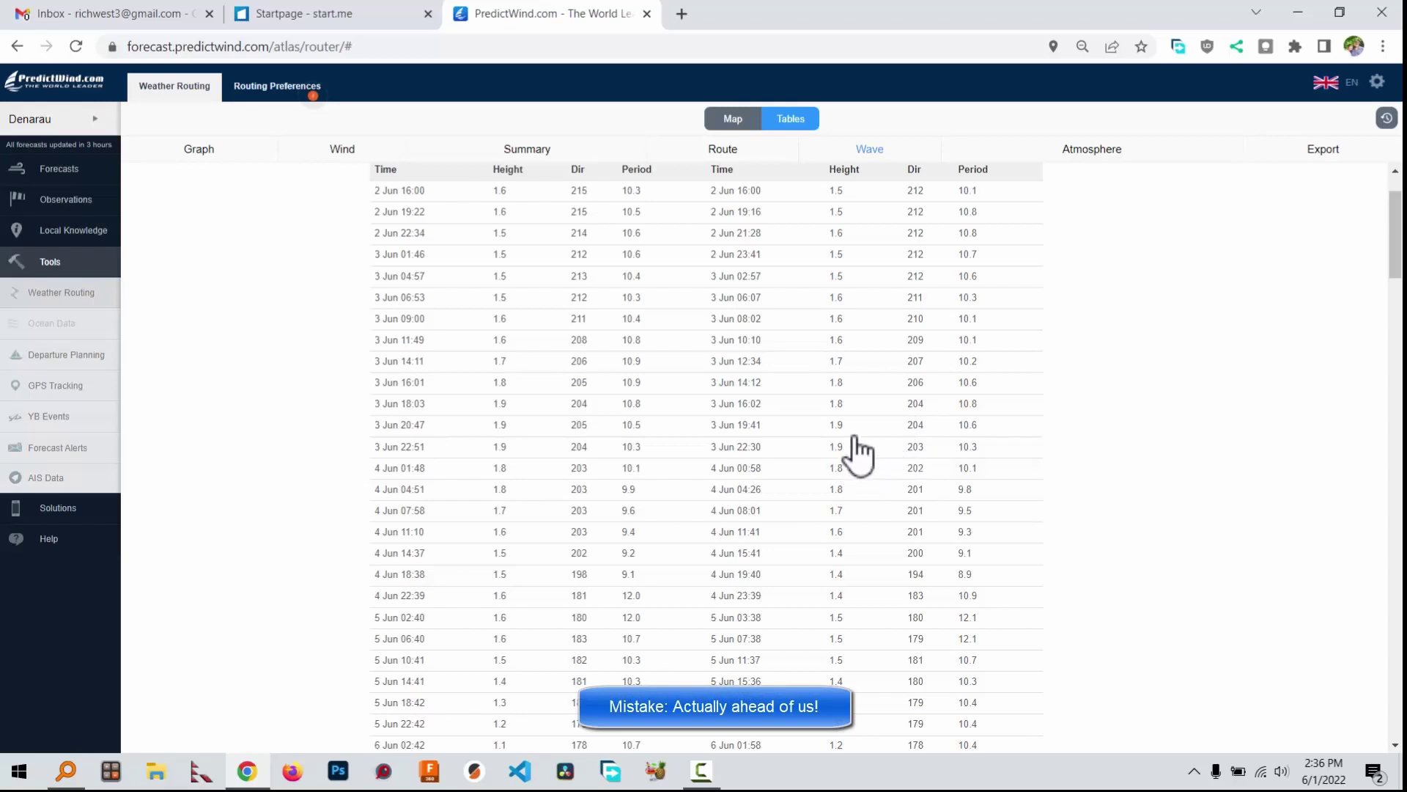
pyautogui.scroll(-1, 854, 448)
pyautogui.scroll(-3, 856, 432)
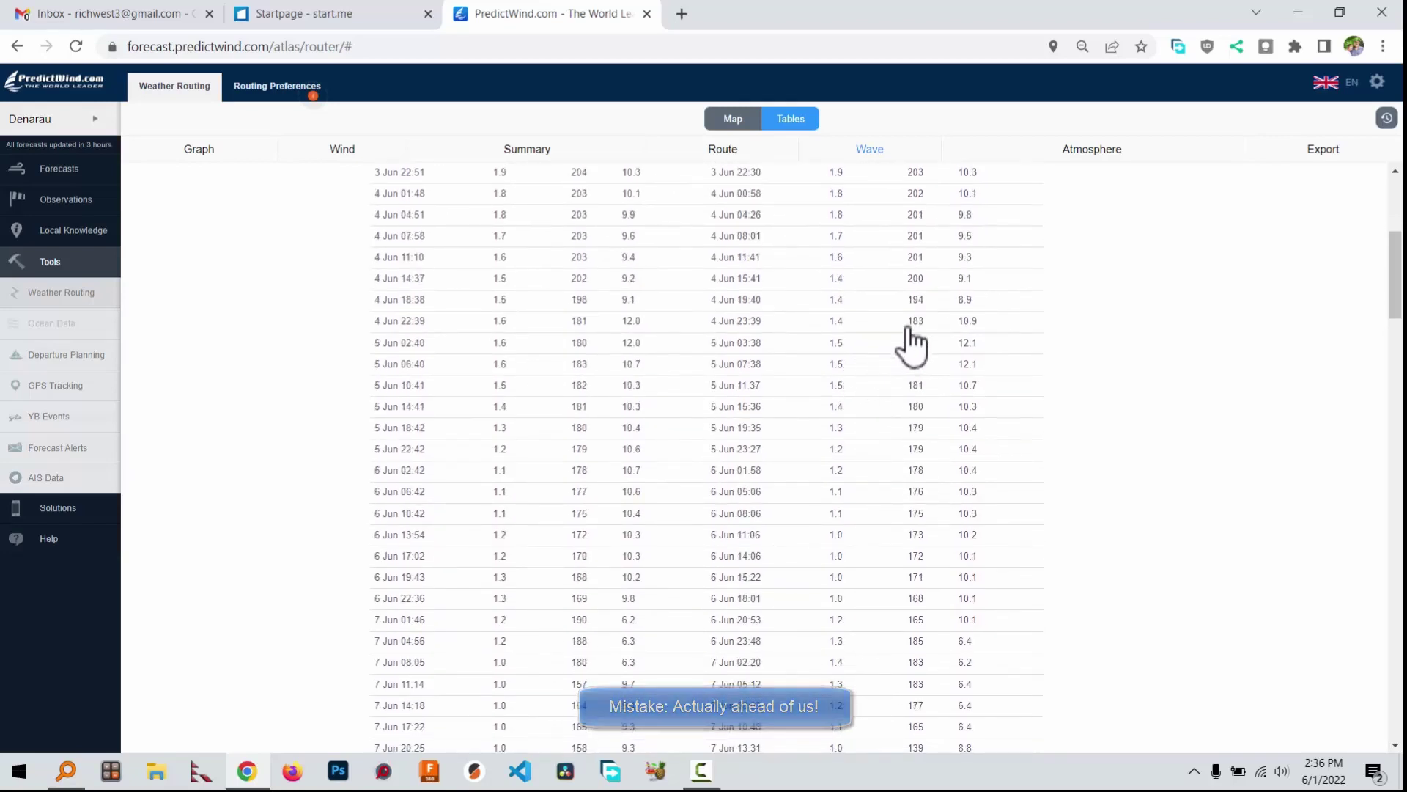
pyautogui.scroll(-1, 911, 346)
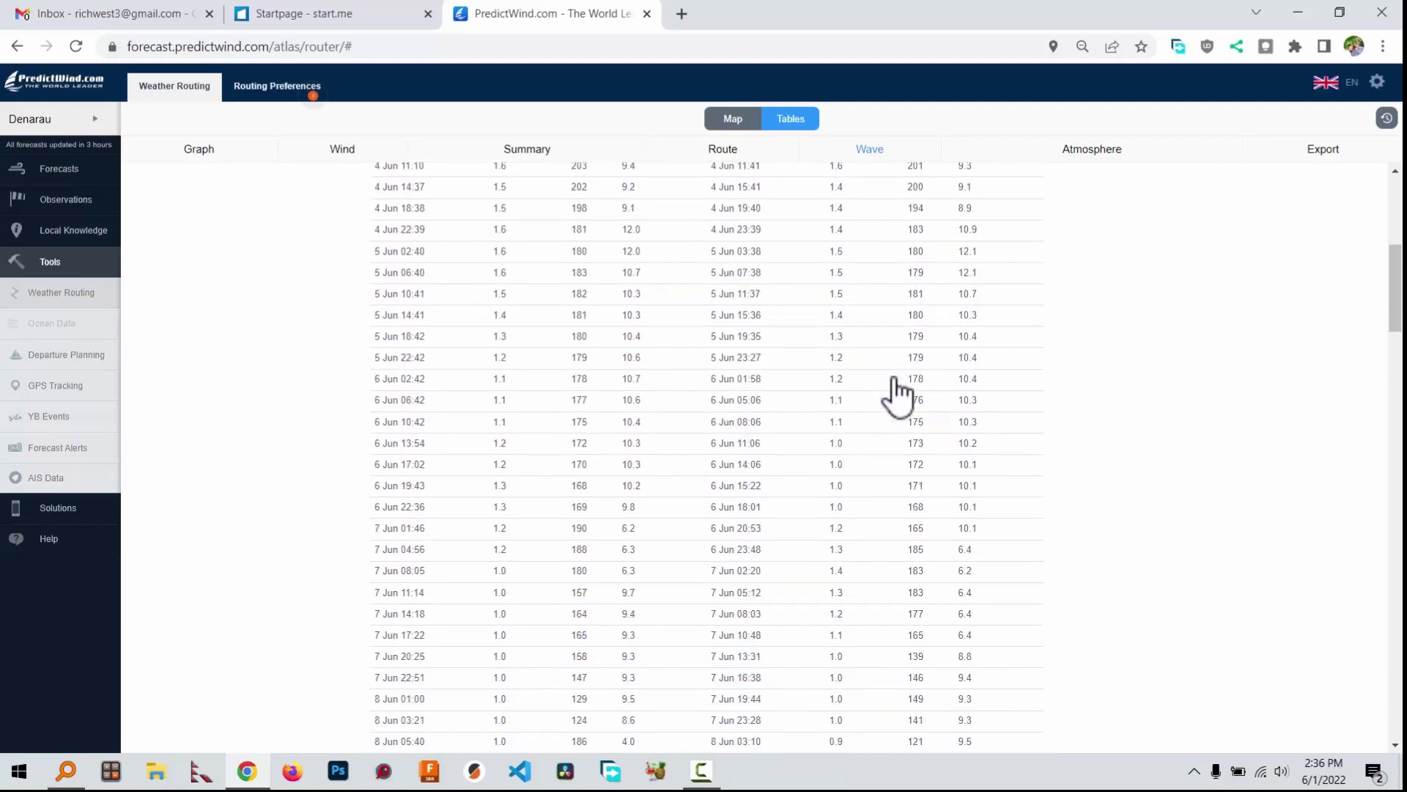
pyautogui.scroll(-1, 876, 401)
pyautogui.scroll(-1, 879, 403)
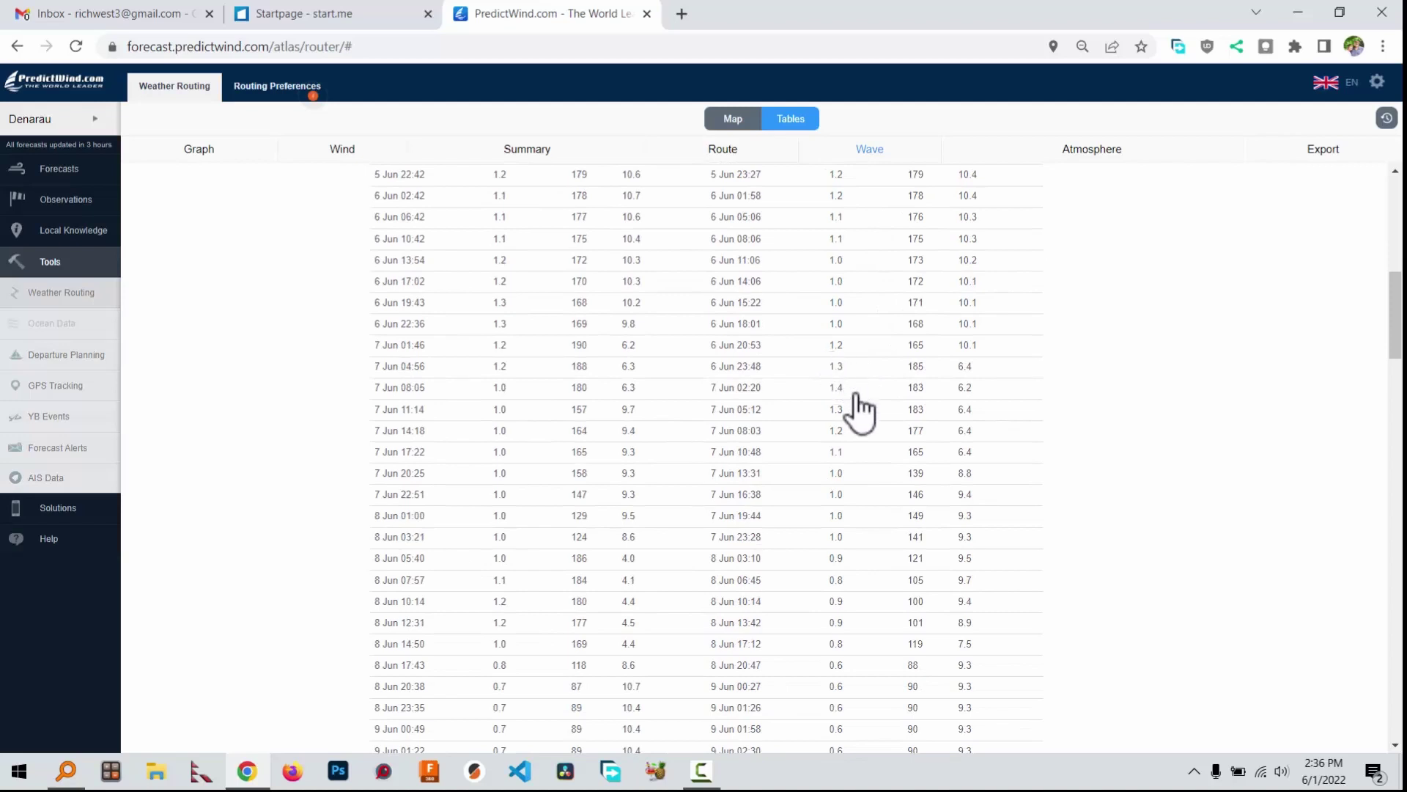
pyautogui.scroll(-1, 843, 366)
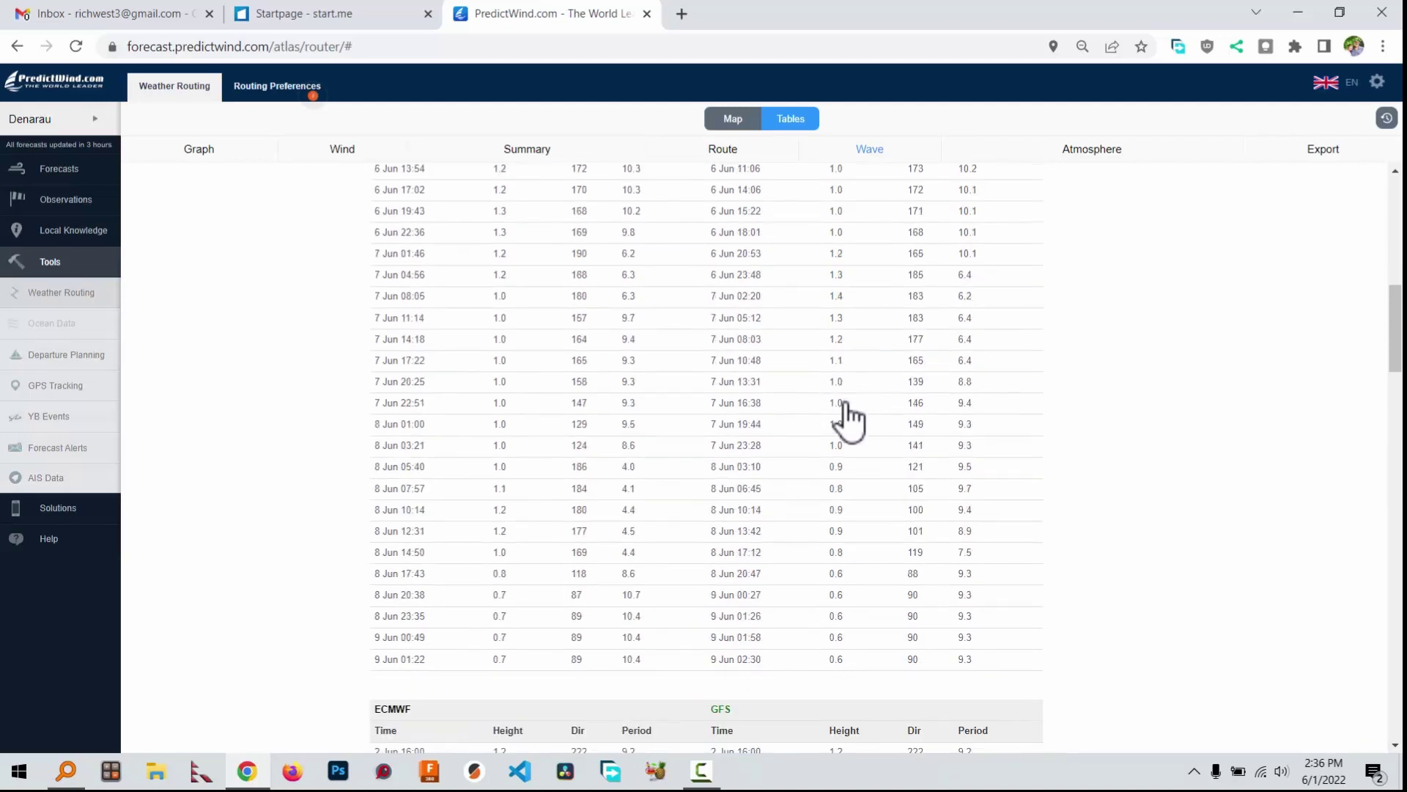
pyautogui.scroll(-2, 846, 404)
pyautogui.scroll(-1, 844, 407)
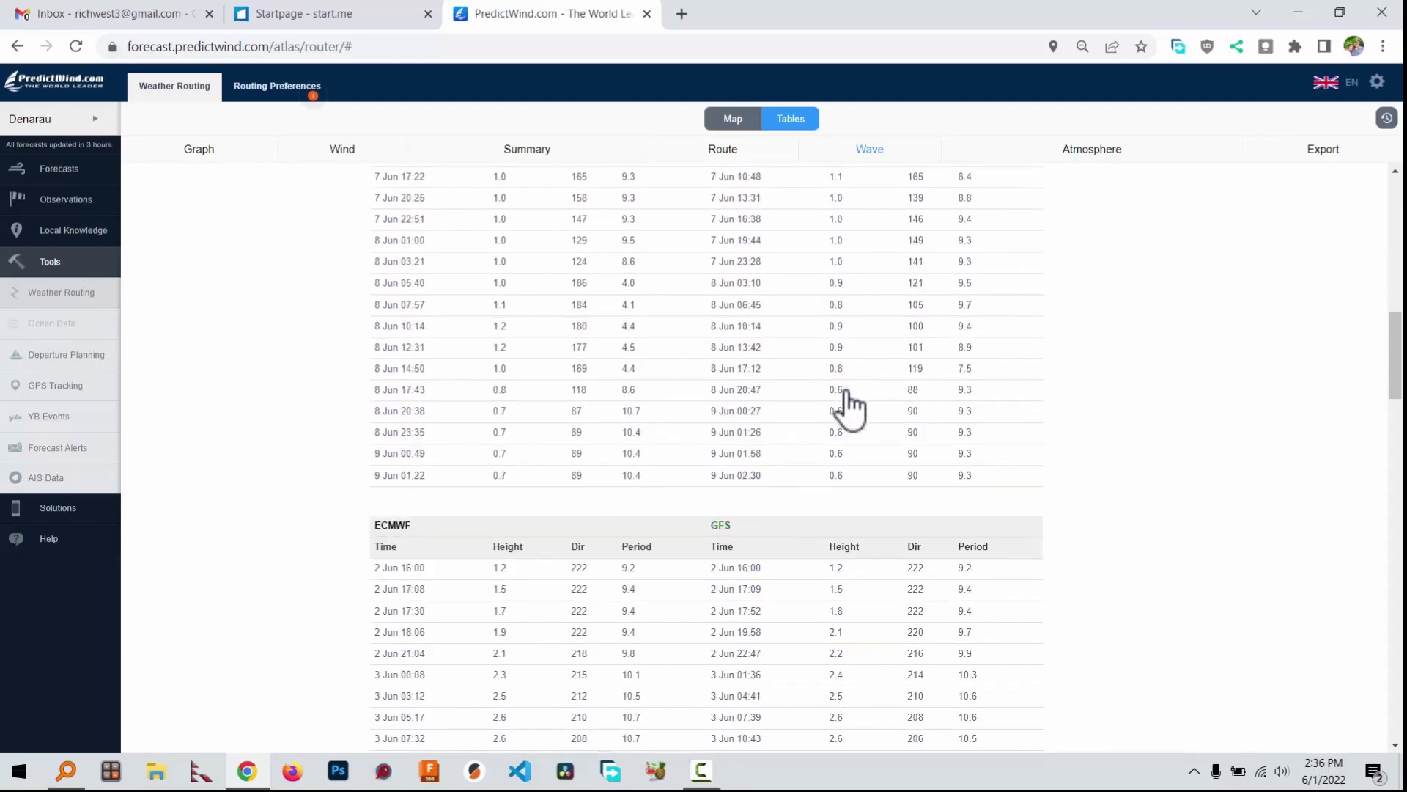
# Examine the wave height, direction and period for the ECMWF and GFS routes in the wave table
pyautogui.scroll(-3, 848, 404)
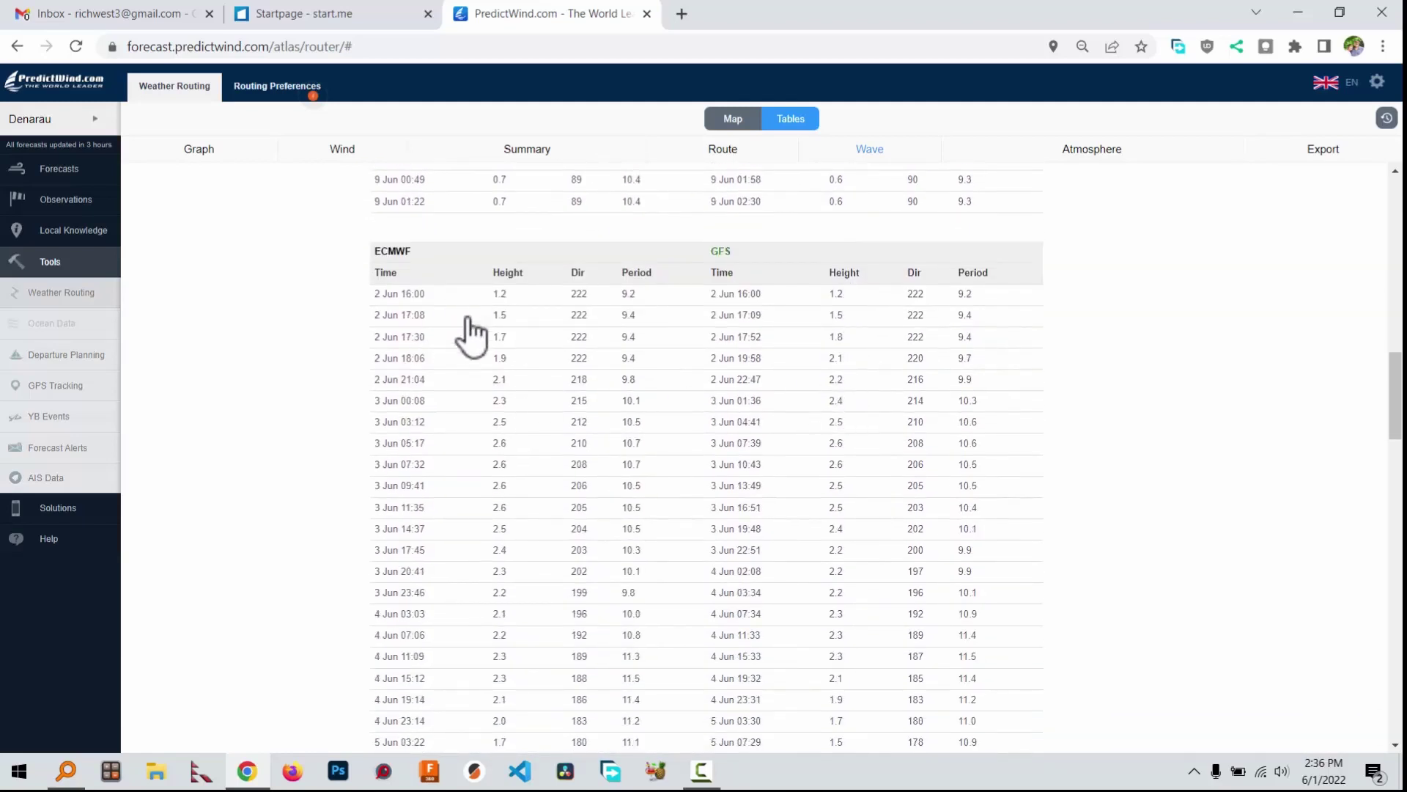
pyautogui.scroll(-1, 517, 332)
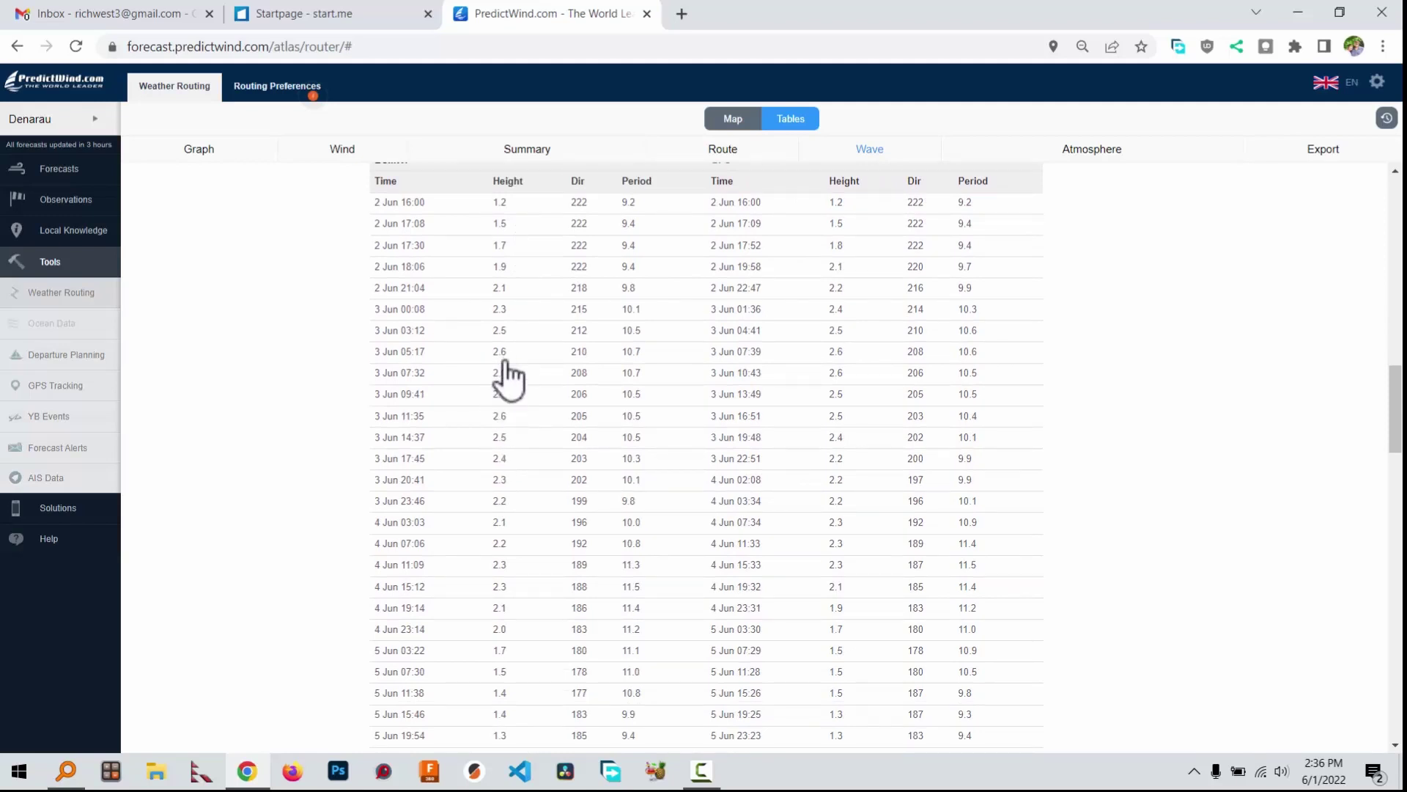
pyautogui.scroll(-3, 506, 377)
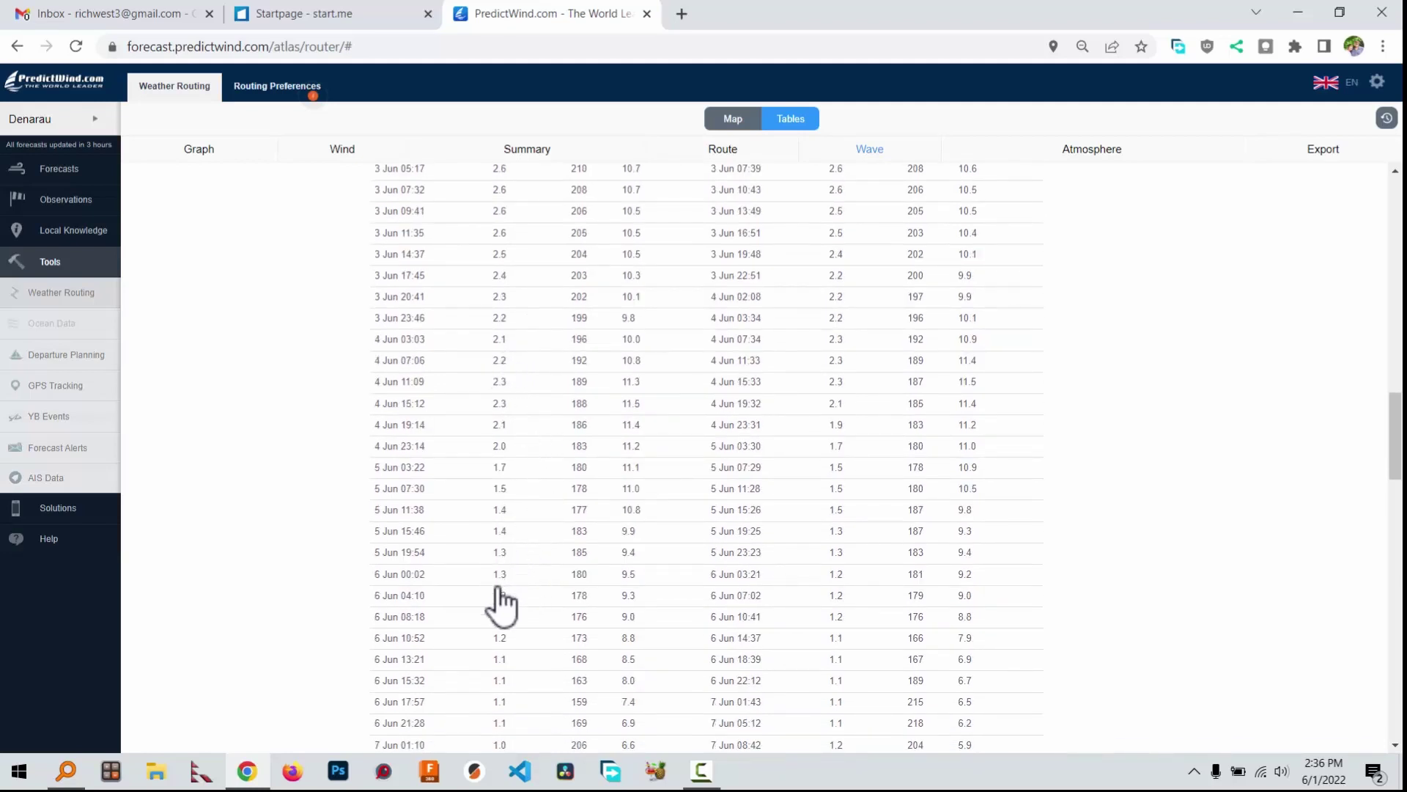
pyautogui.scroll(-2, 500, 612)
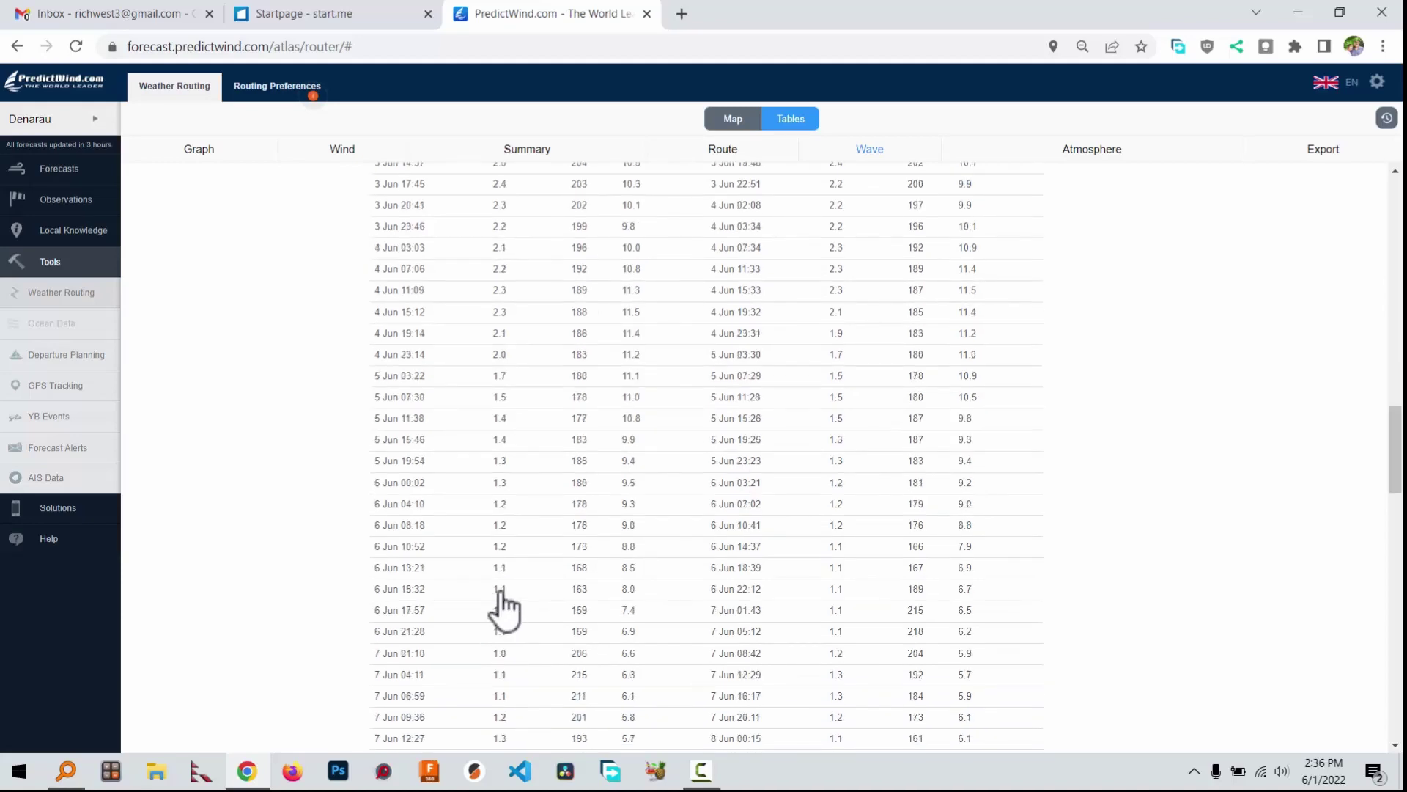
pyautogui.scroll(-2, 503, 608)
pyautogui.scroll(10, 505, 608)
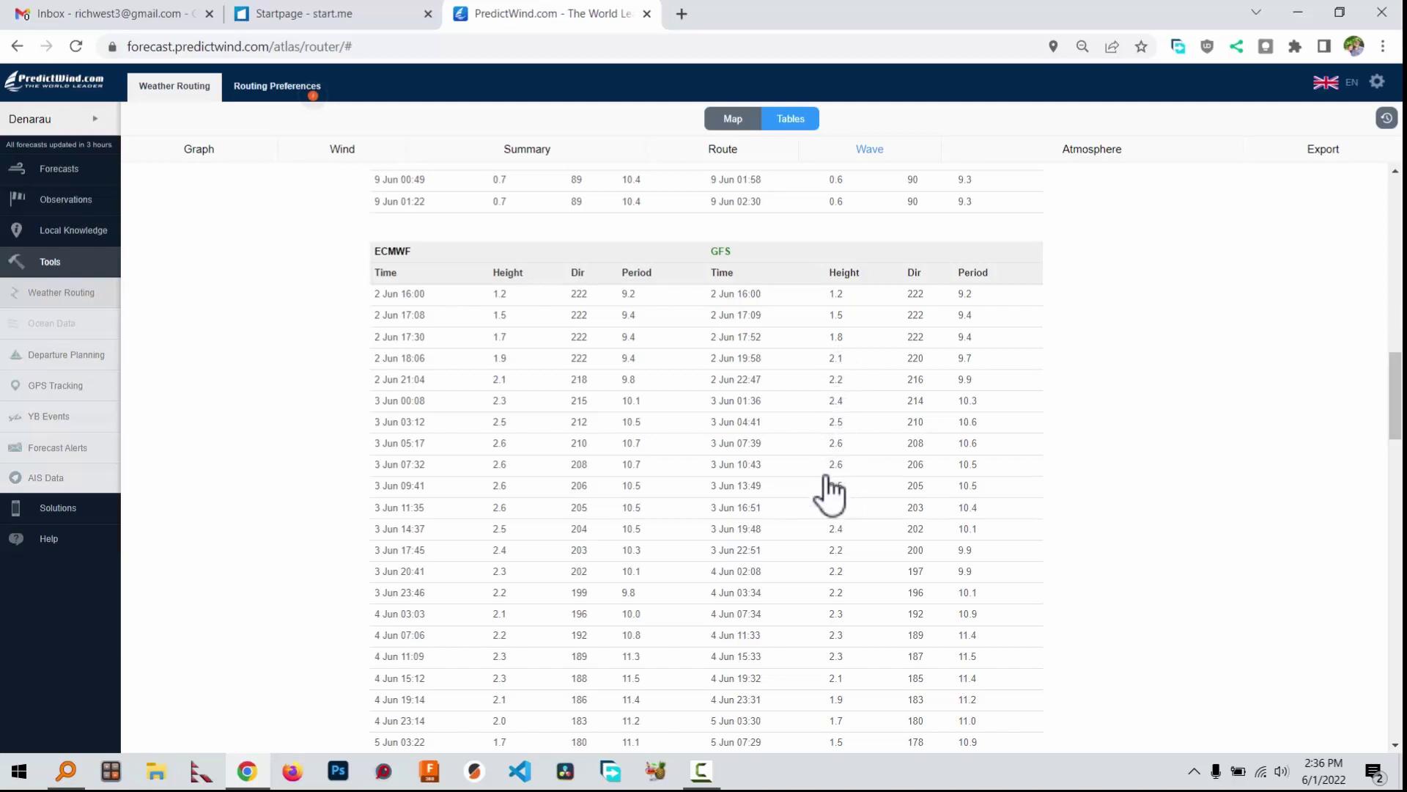
pyautogui.scroll(-3, 839, 484)
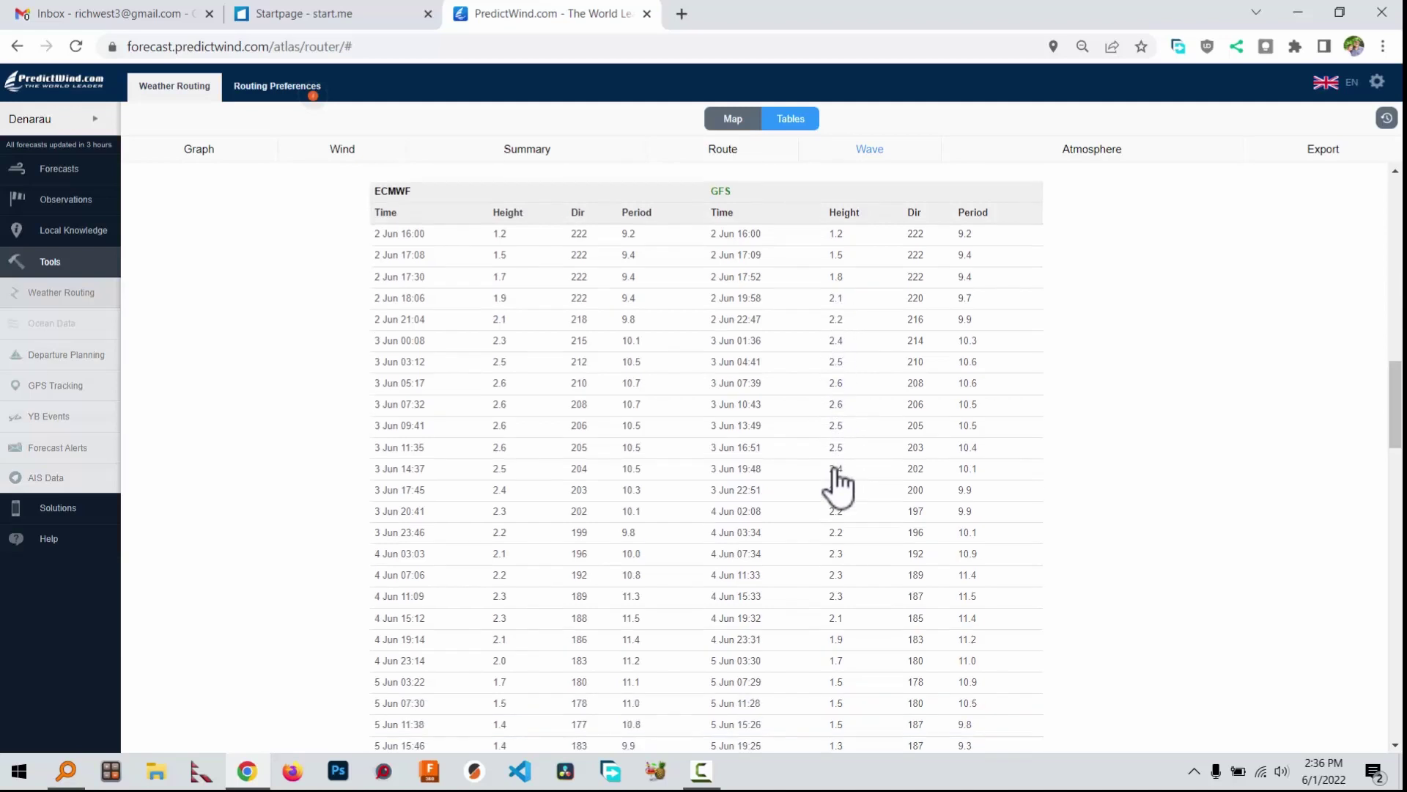
pyautogui.scroll(-1, 841, 478)
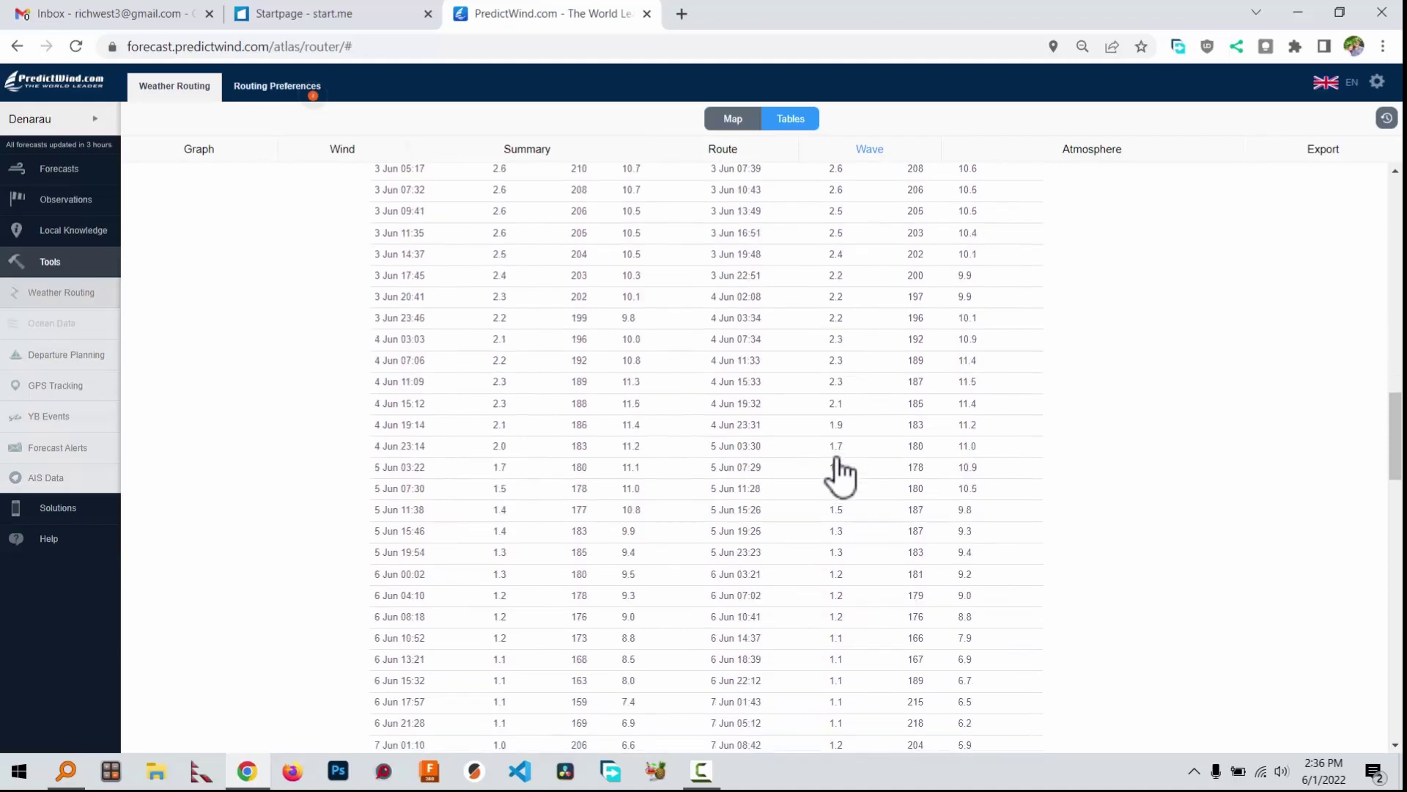
pyautogui.scroll(-5, 838, 469)
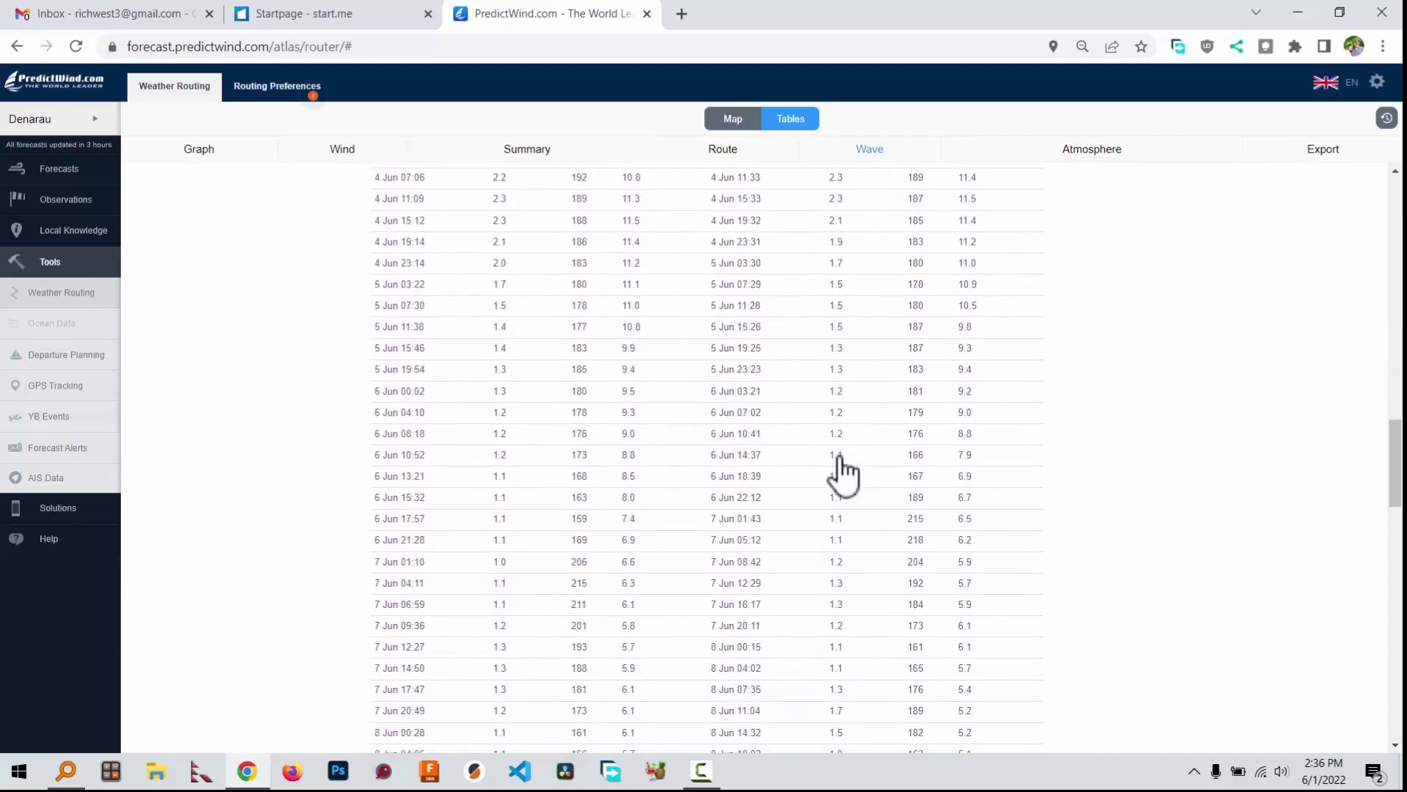
# Return to the route map, show the wave forecast, and check it at Fri 3 Jun 07:57 and Tue 7 Jun 01:53
pyautogui.click(736, 116)
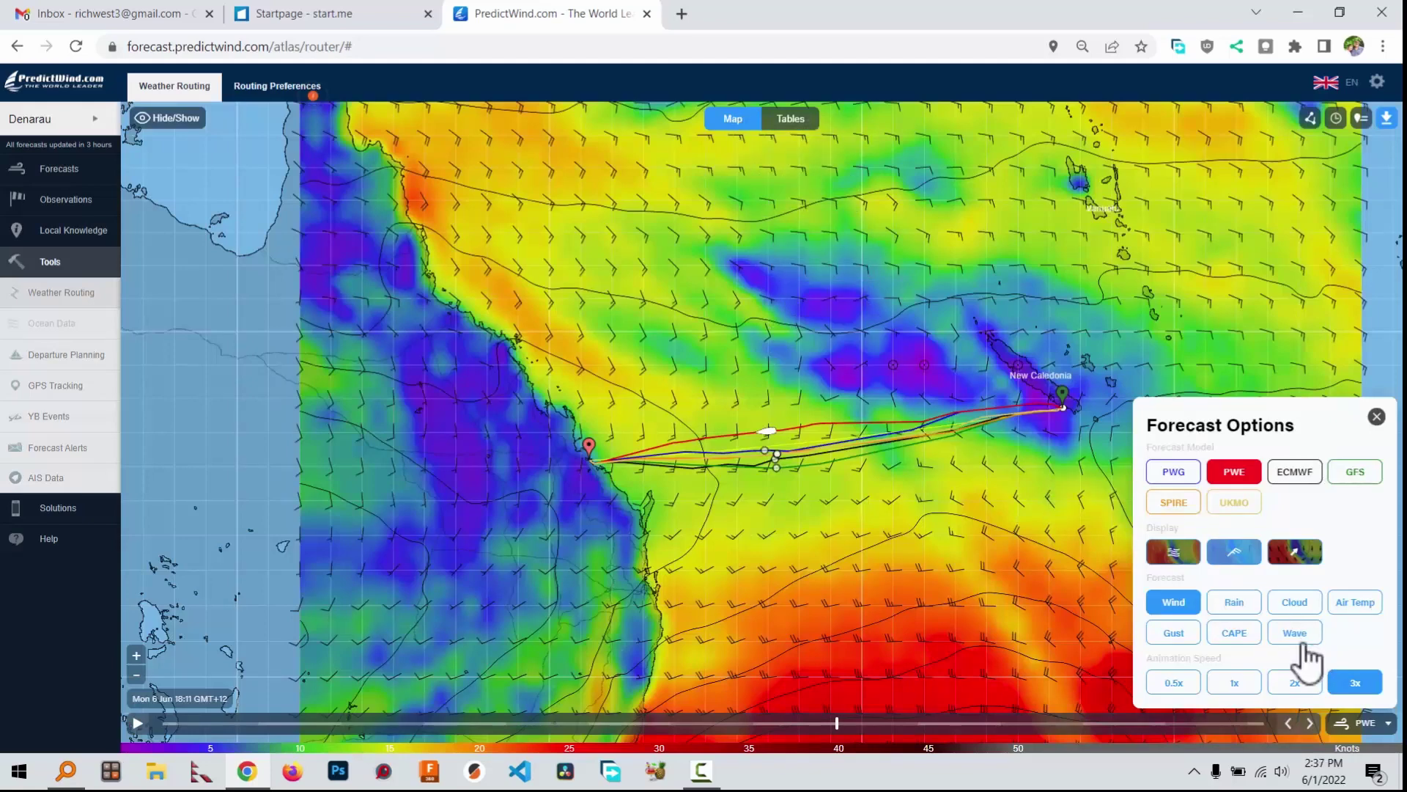
pyautogui.click(1300, 640)
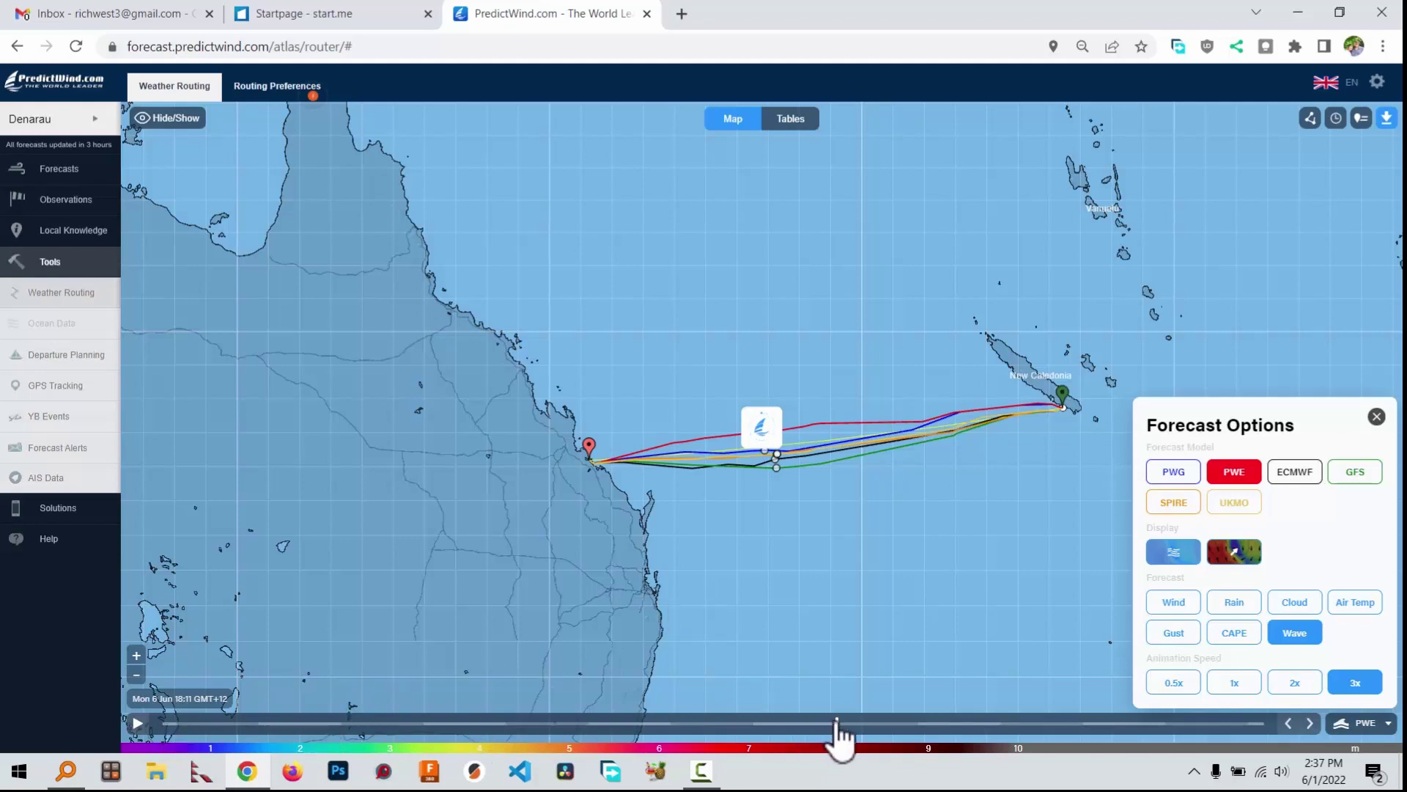
pyautogui.moveTo(837, 726); pyautogui.dragTo(274, 738)
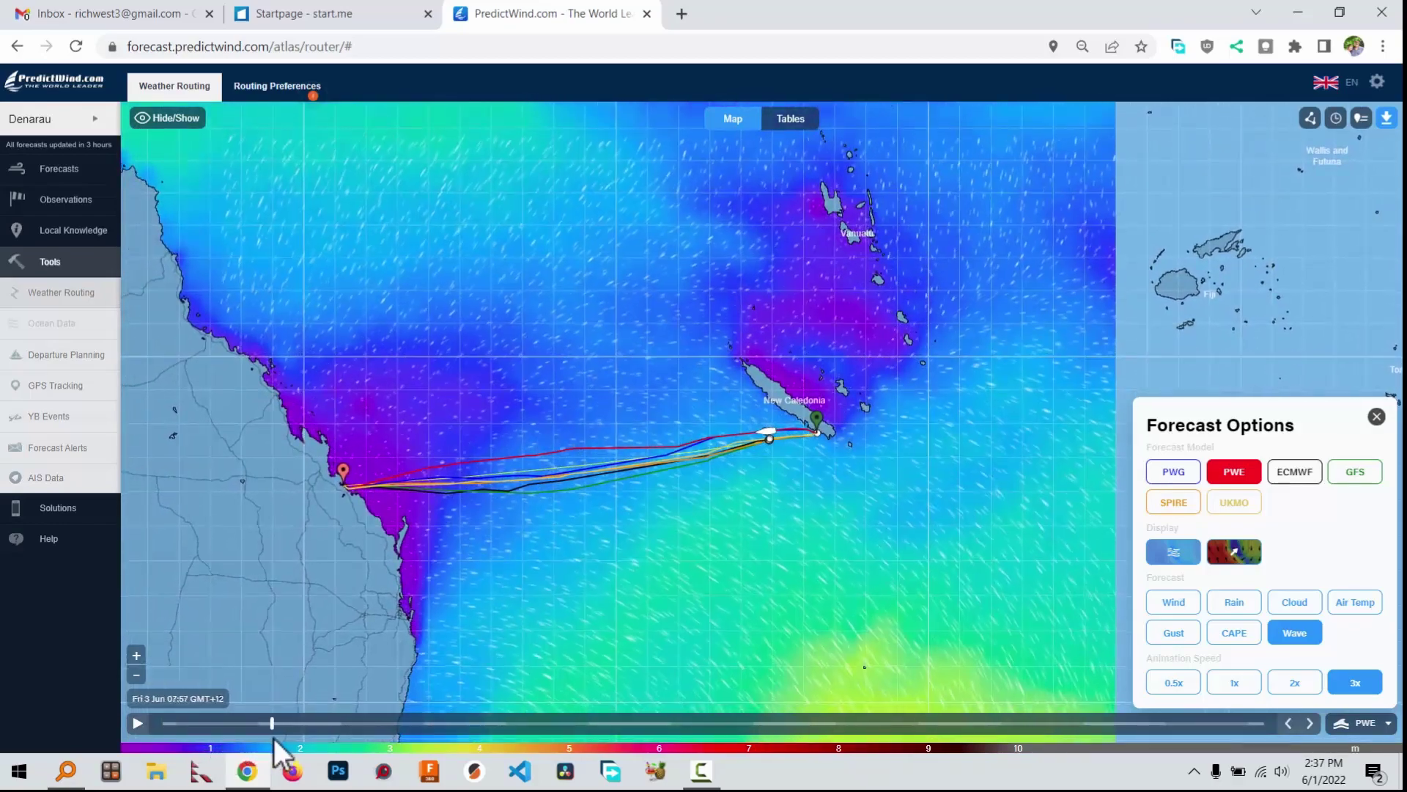
pyautogui.moveTo(791, 427)
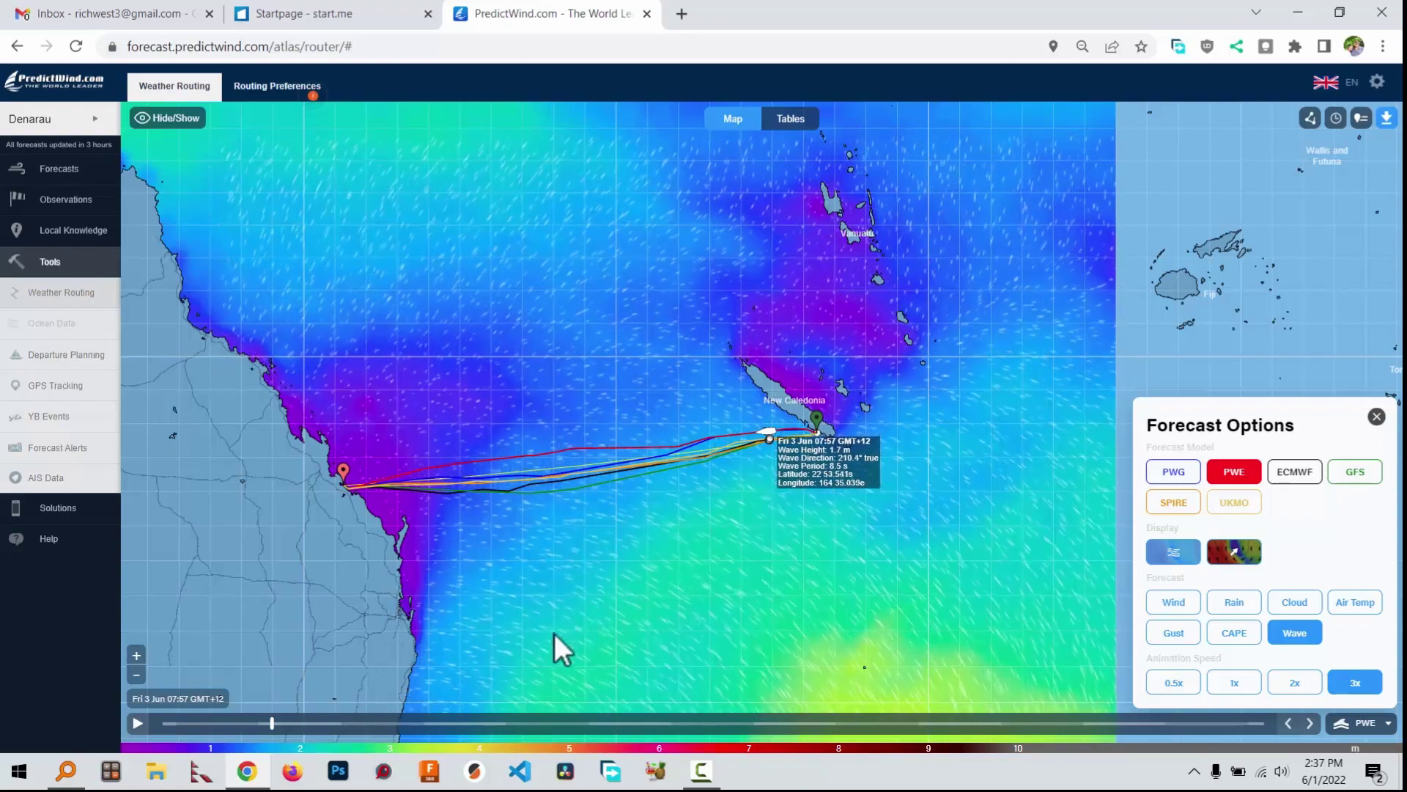
pyautogui.moveTo(275, 724); pyautogui.dragTo(890, 697)
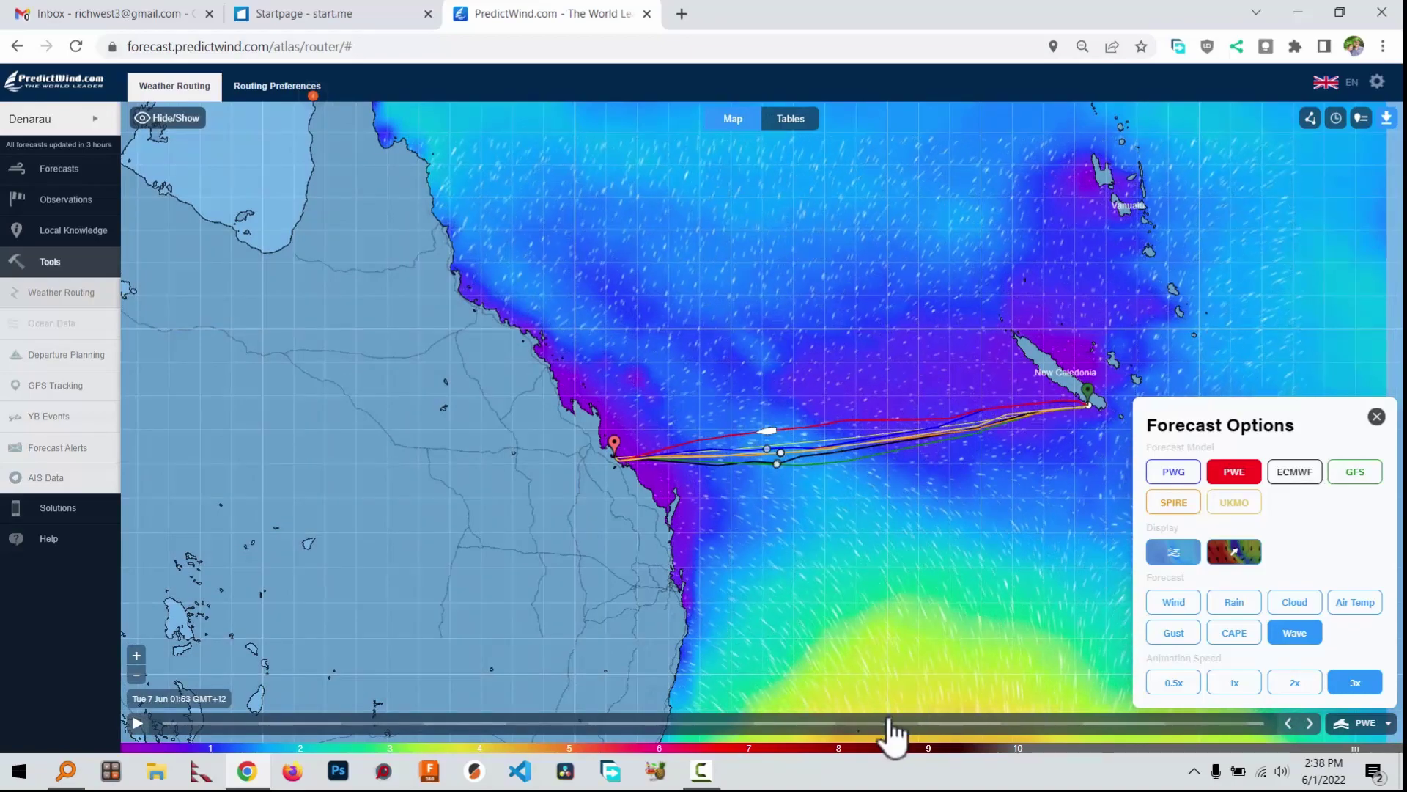
# Check the wave forecast at Tue 7 Jun 23:04, then examine the early PWG and PWE rows in the wind table
pyautogui.moveTo(891, 724); pyautogui.dragTo(1035, 724)
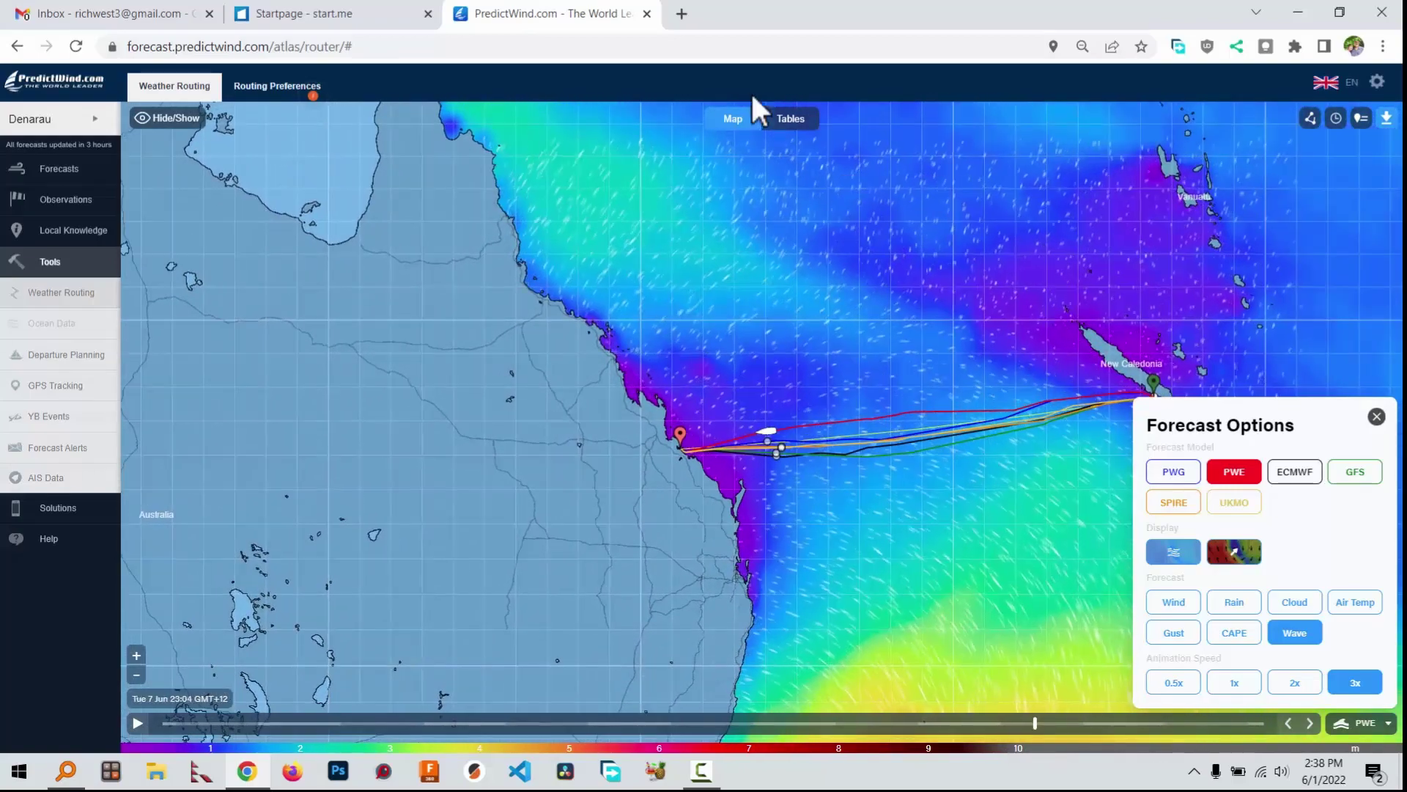
pyautogui.click(788, 120)
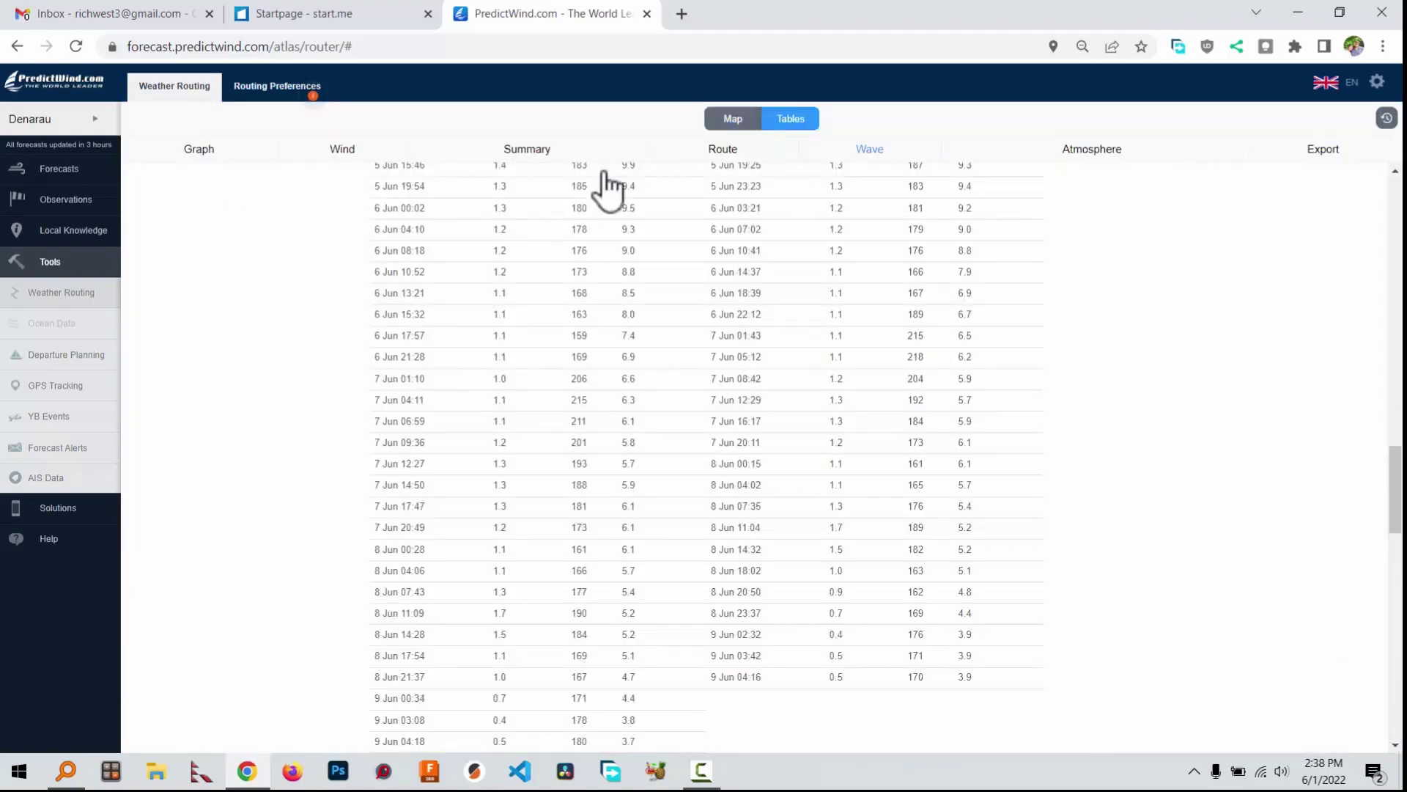
pyautogui.click(342, 150)
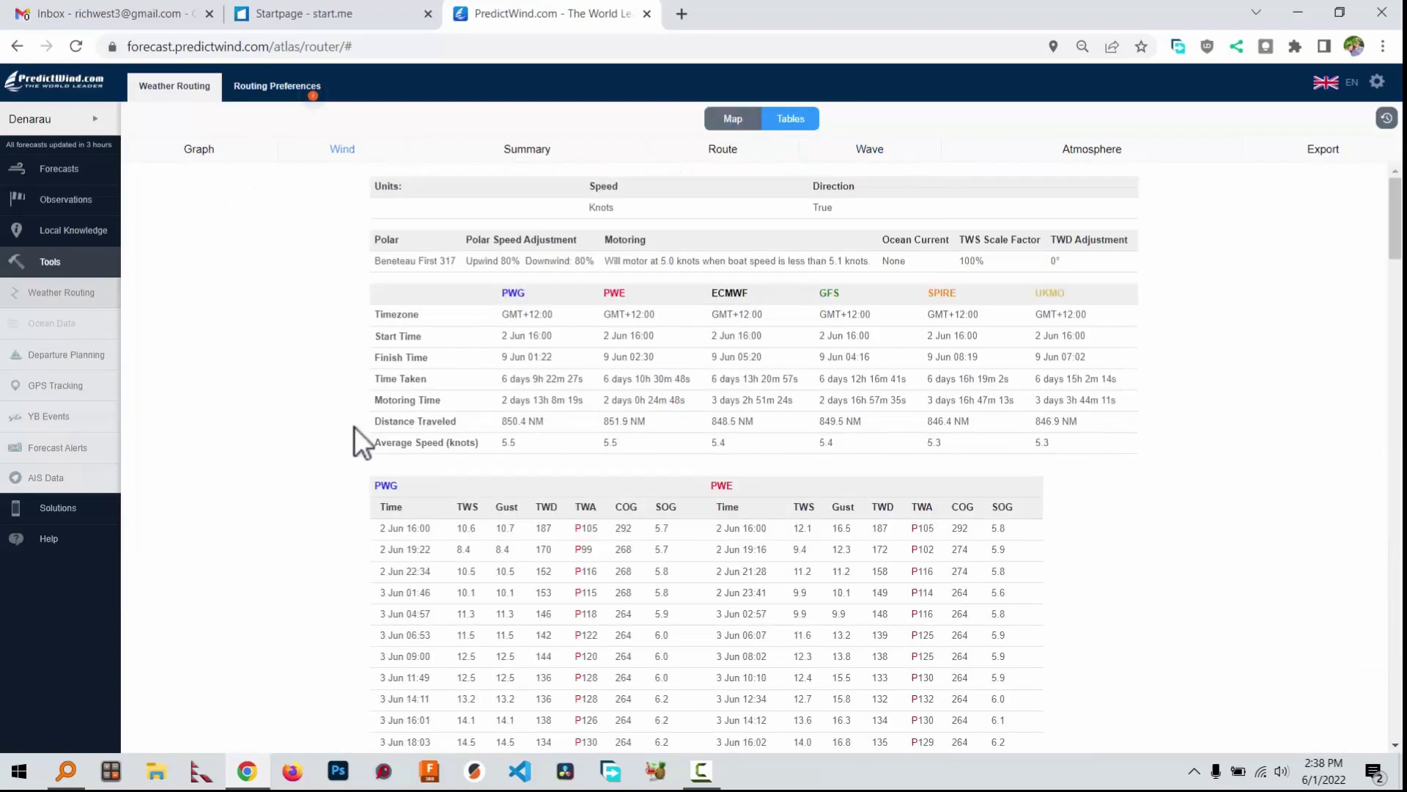
pyautogui.scroll(-4, 352, 432)
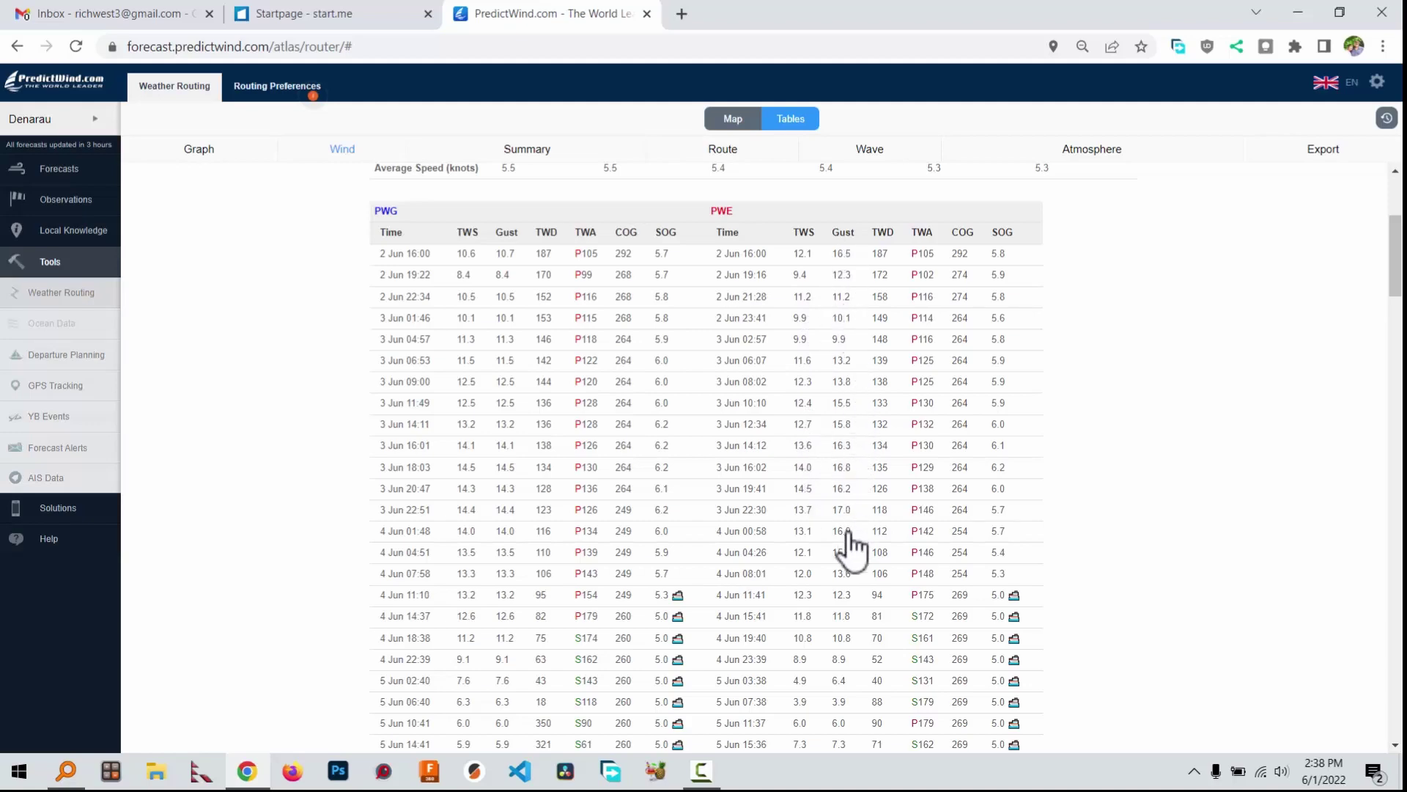
pyautogui.scroll(-3, 936, 557)
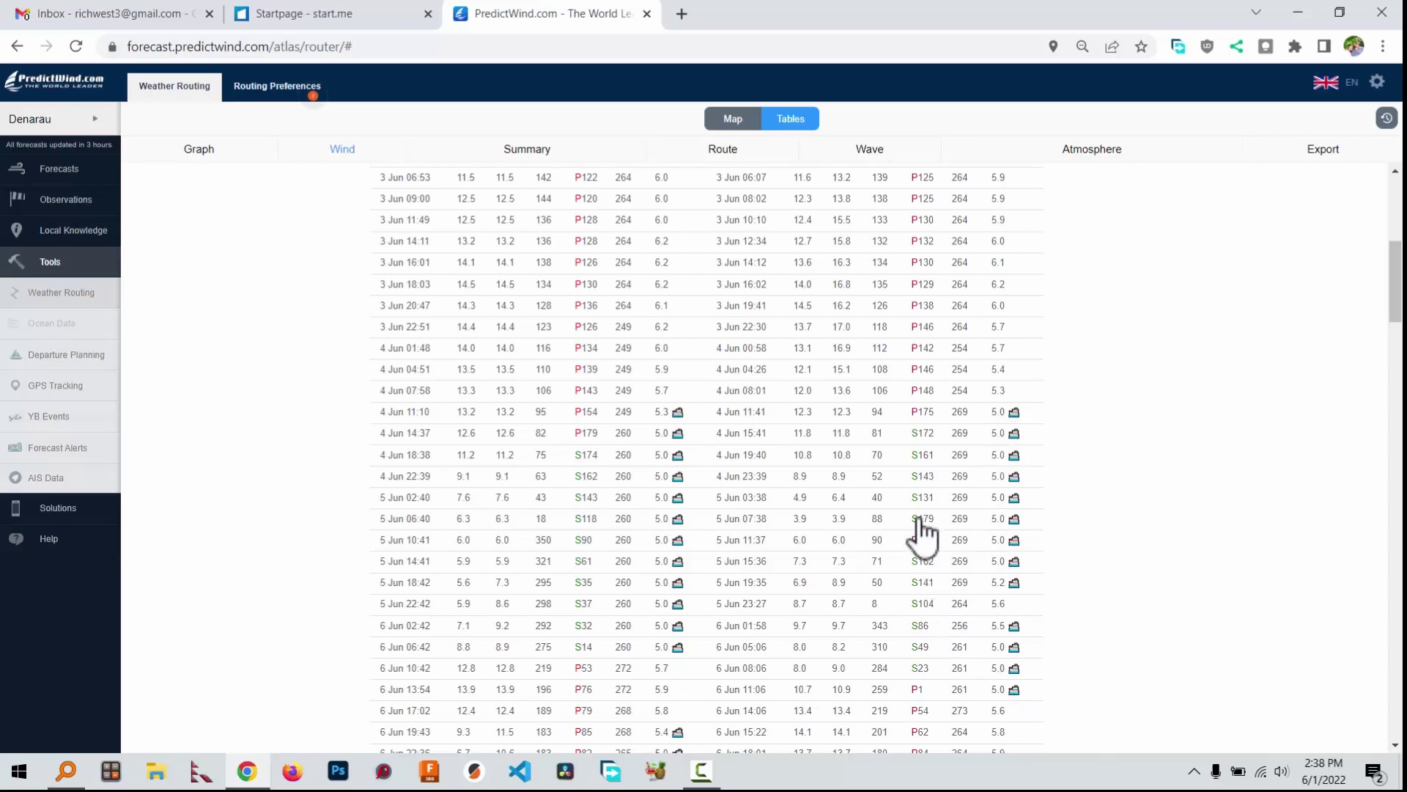
# Examine wind speed, gusts, wind angle and motoring periods along the PWG and PWE routes through 9 Jun in the wind table
pyautogui.scroll(-1, 908, 543)
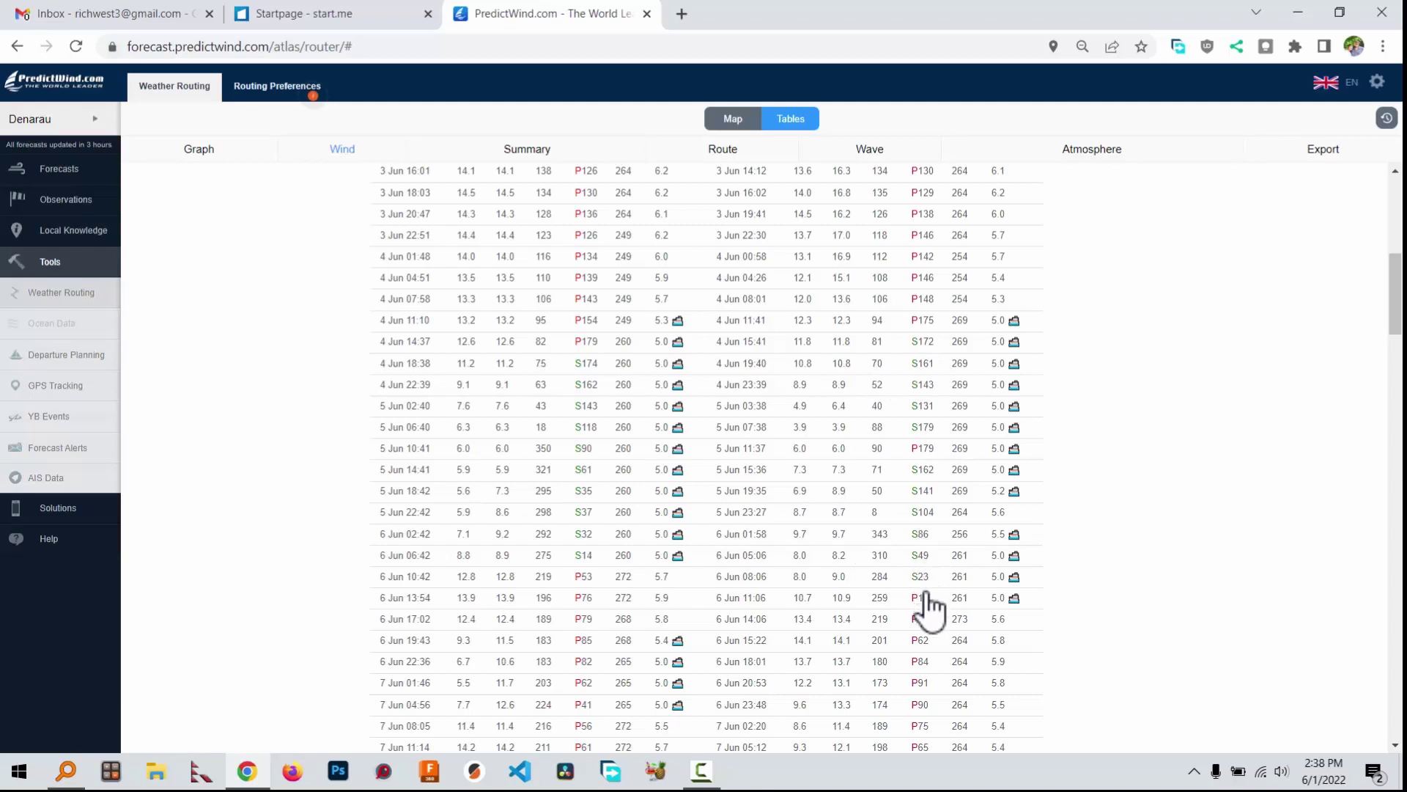
pyautogui.scroll(-1, 933, 636)
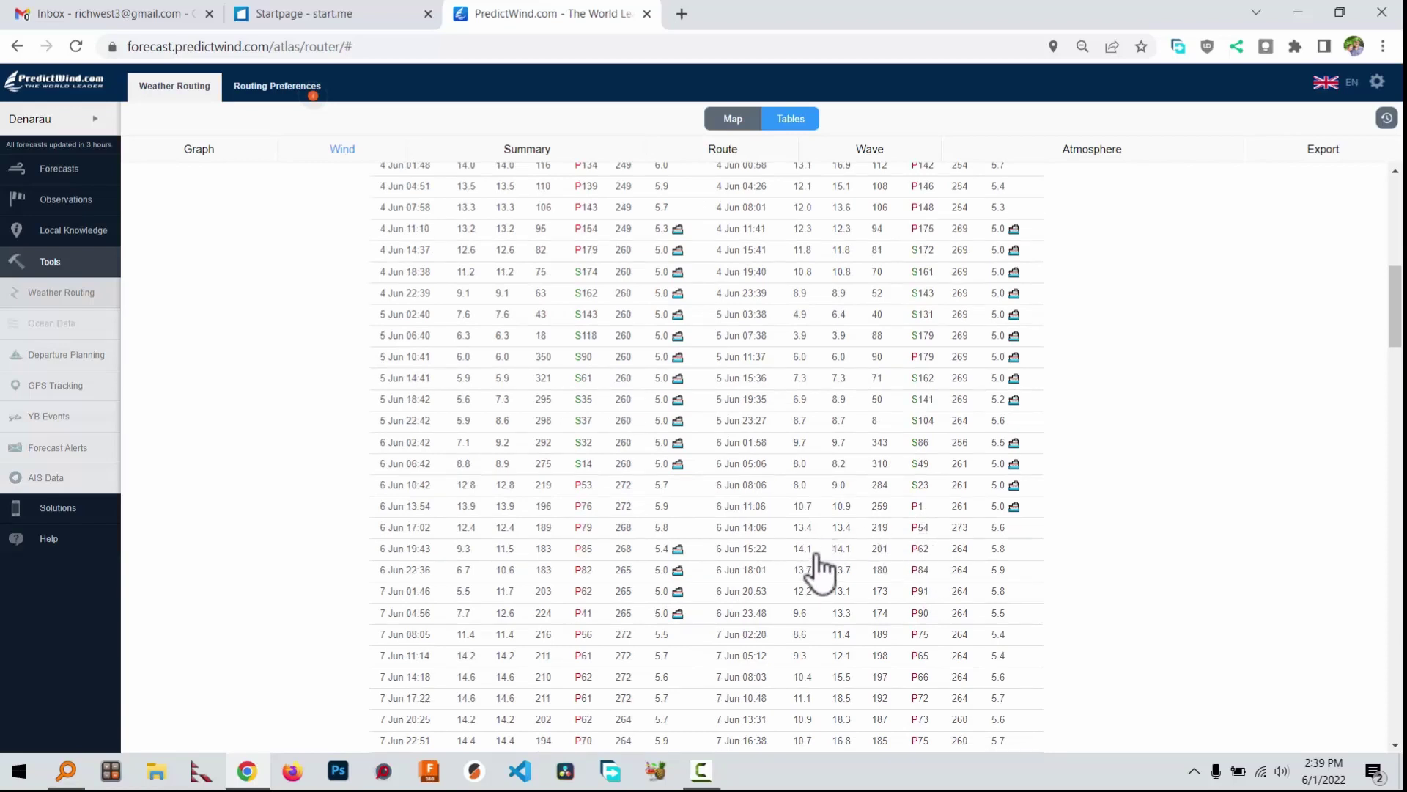
pyautogui.scroll(-1, 812, 604)
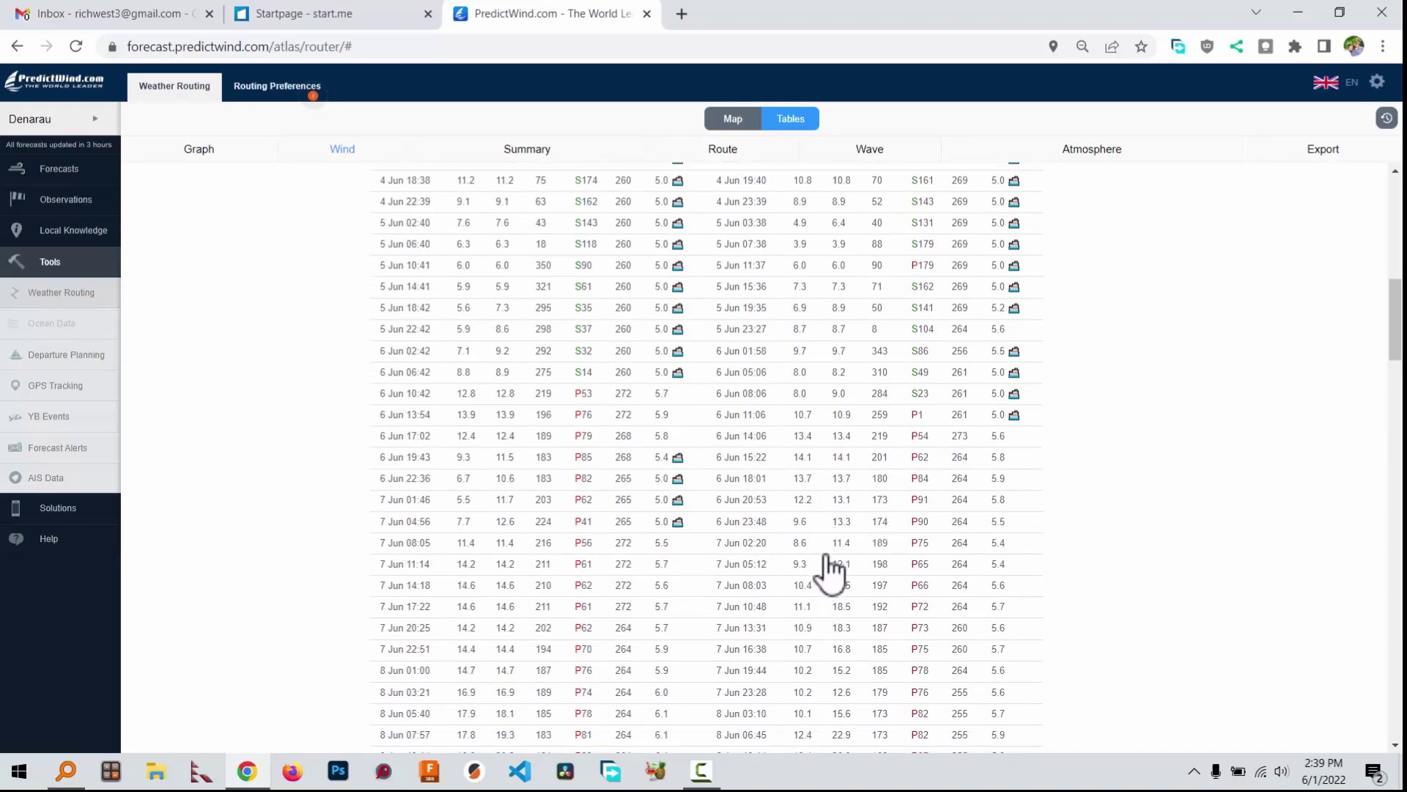
pyautogui.scroll(-1, 826, 572)
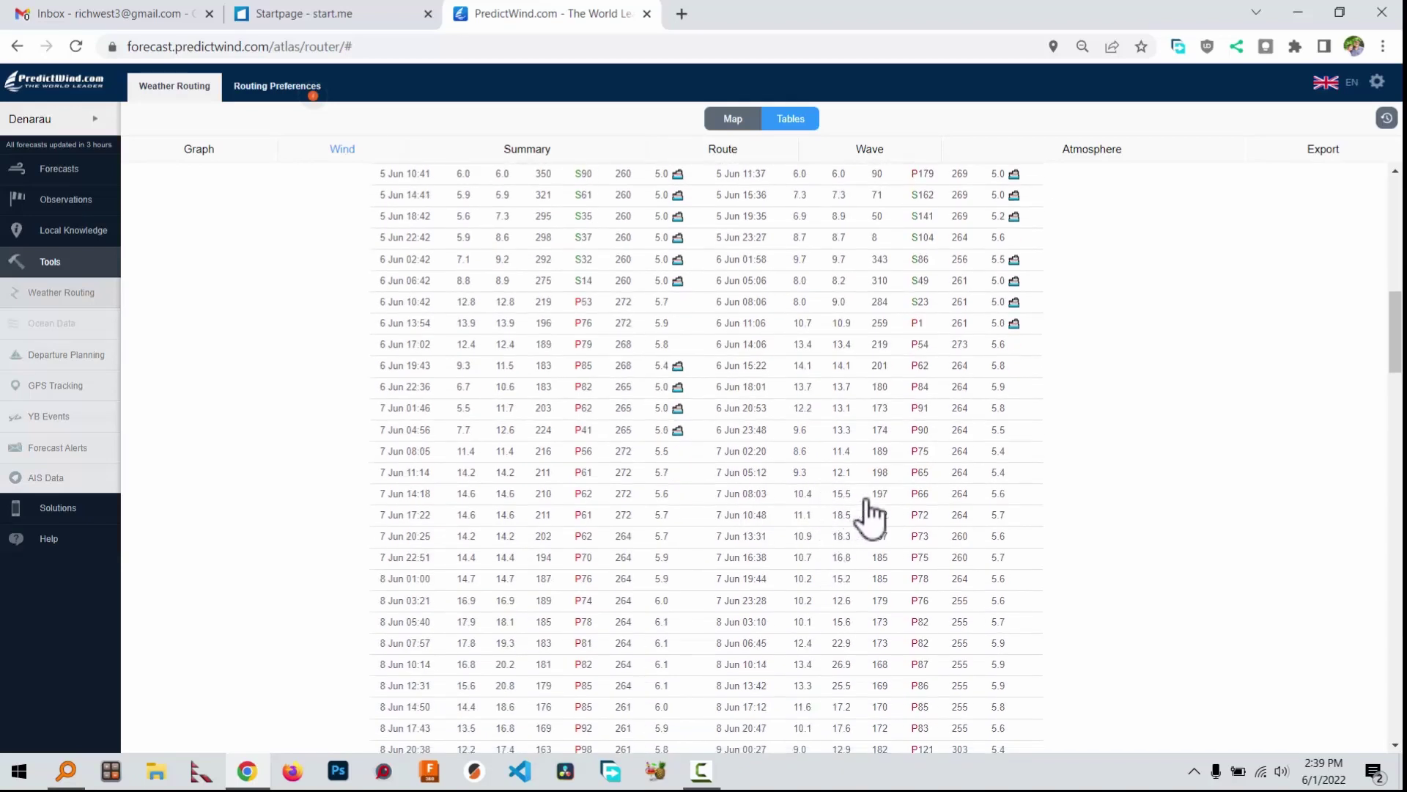
pyautogui.scroll(-1, 935, 513)
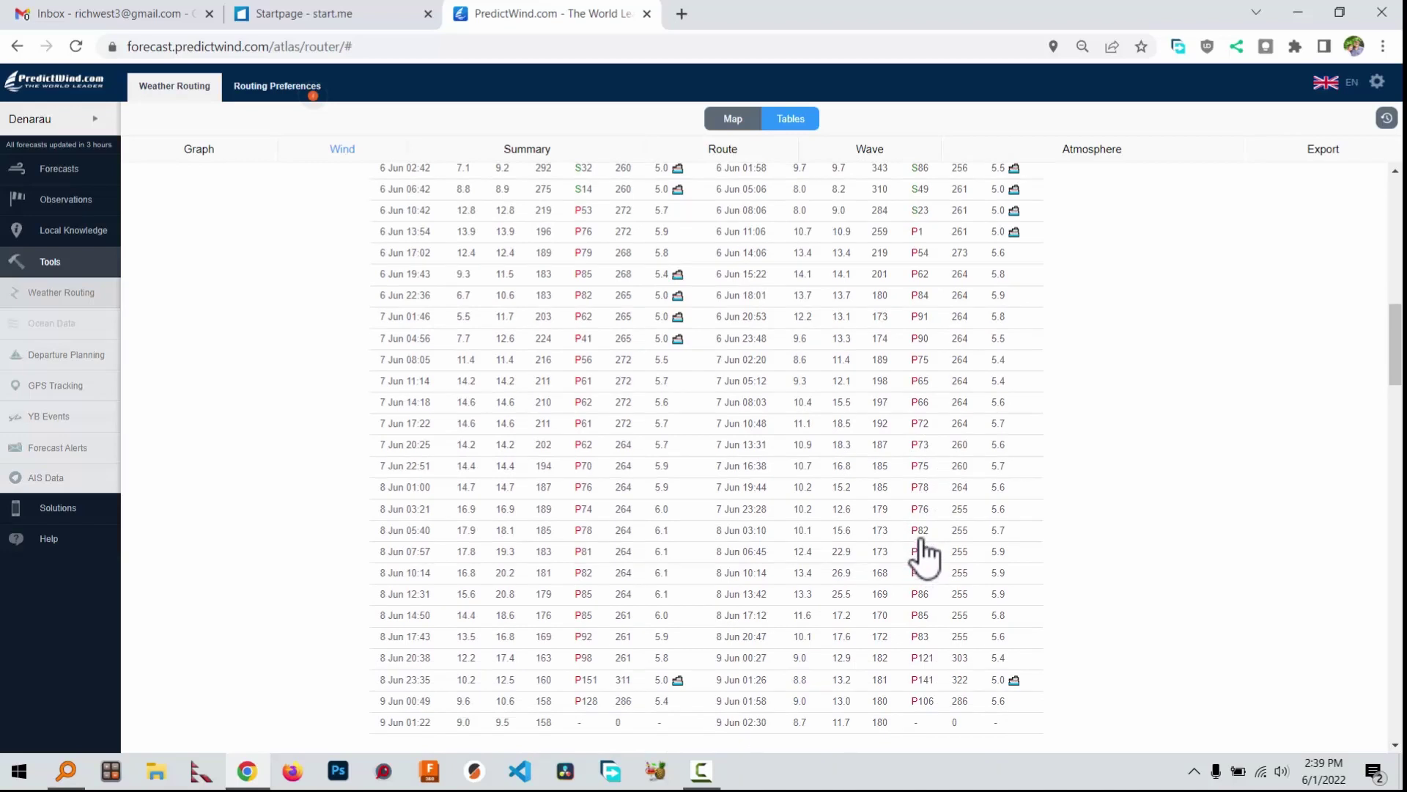
pyautogui.scroll(-1, 925, 557)
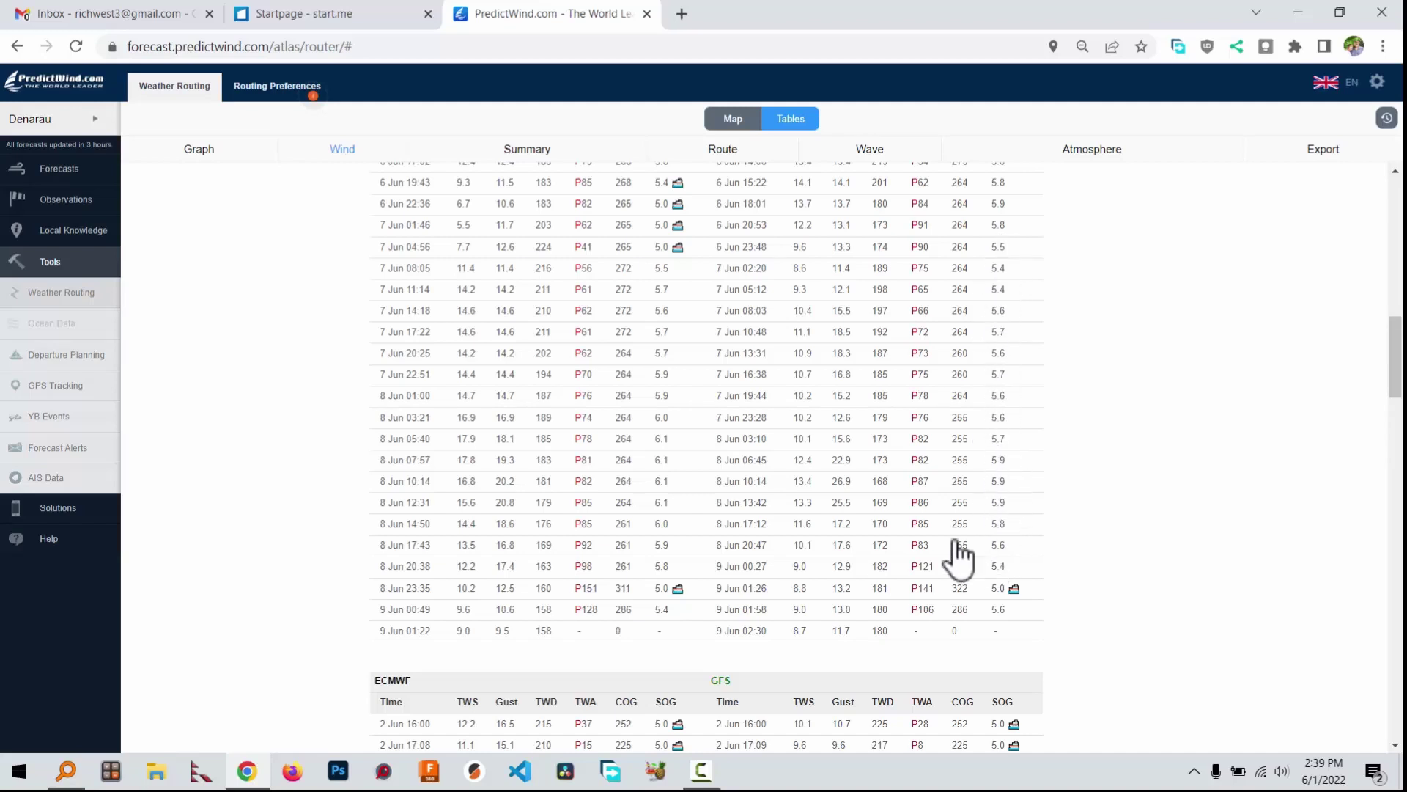
pyautogui.scroll(-2, 860, 540)
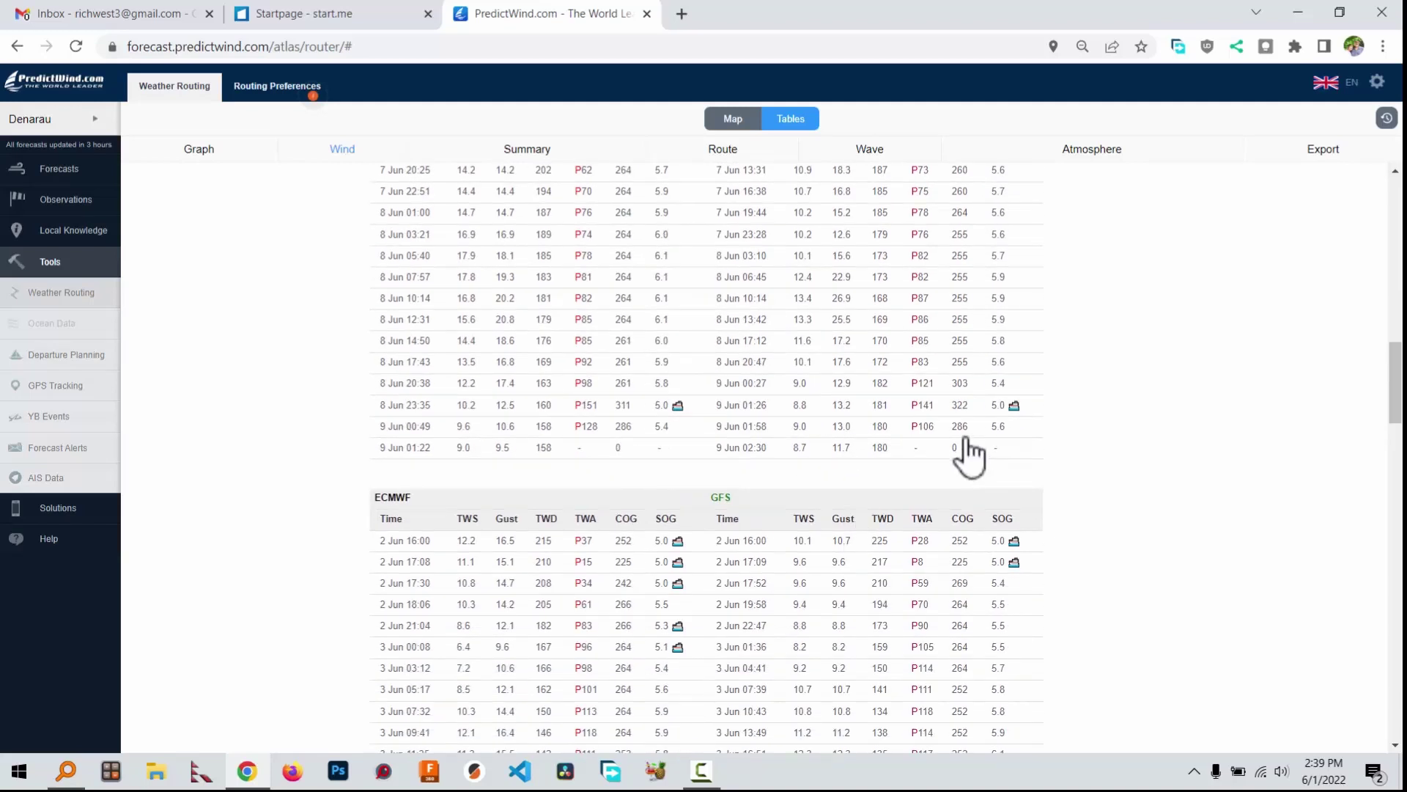
pyautogui.scroll(3, 961, 454)
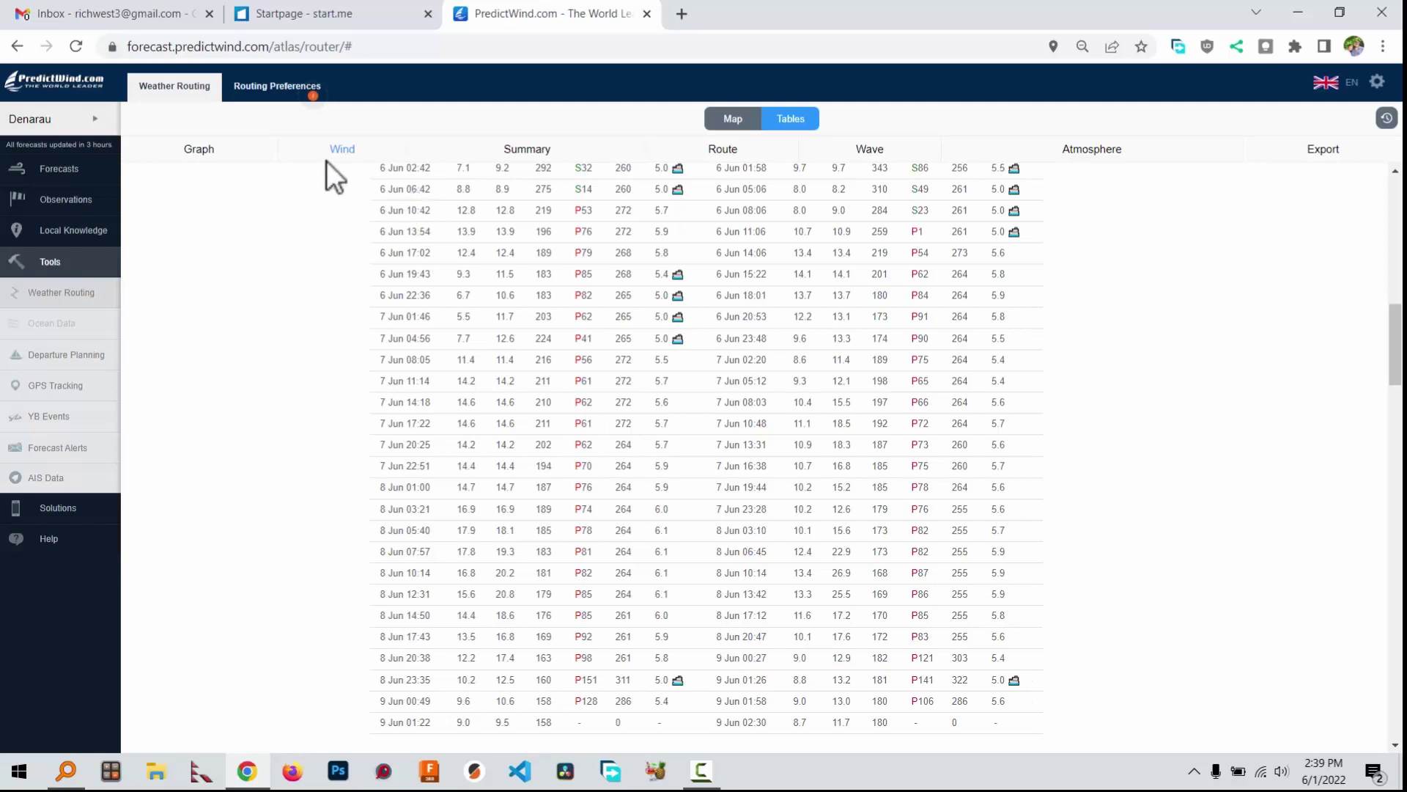
# Review the routing preferences, including the comfort limits, boat polar and motoring speed settings
pyautogui.click(267, 85)
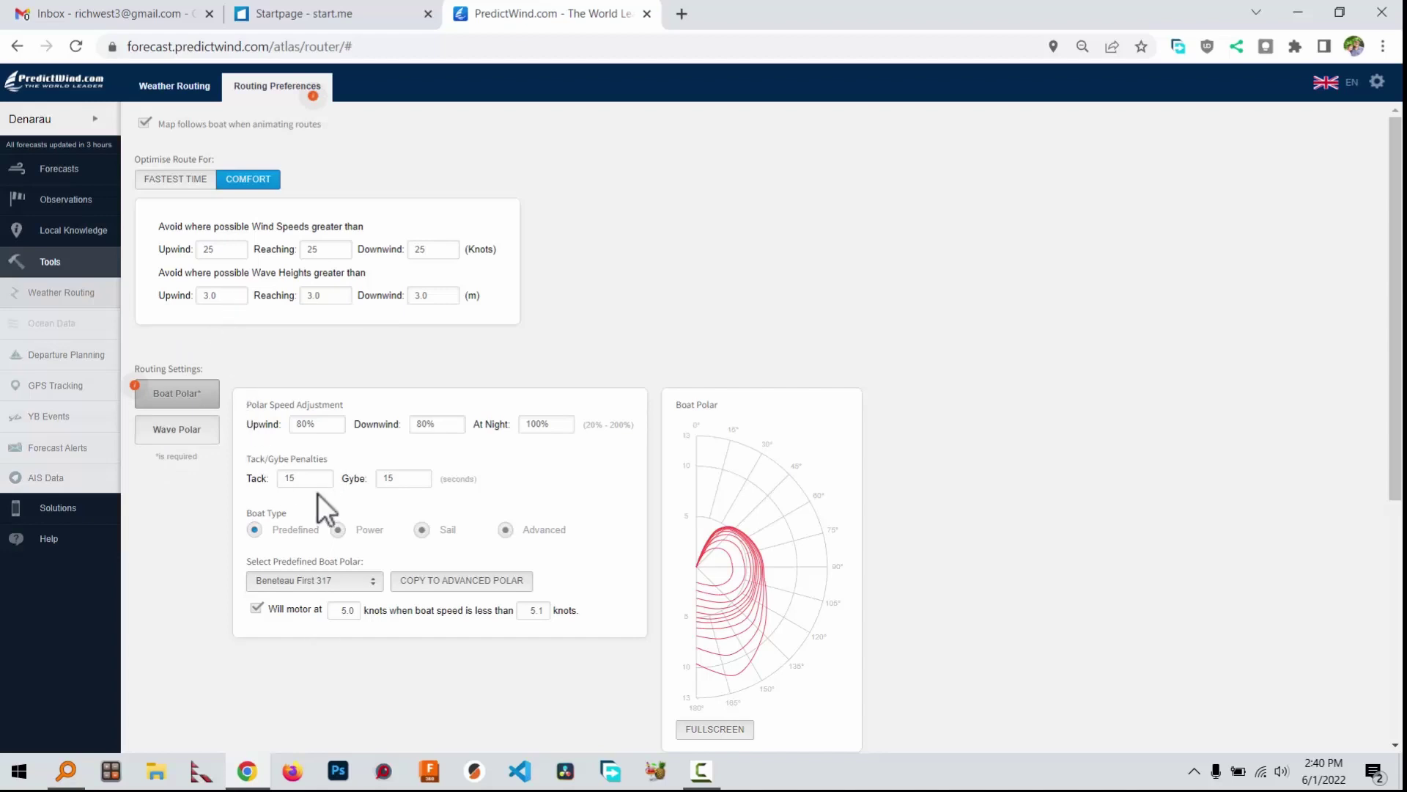
pyautogui.scroll(-3, 293, 483)
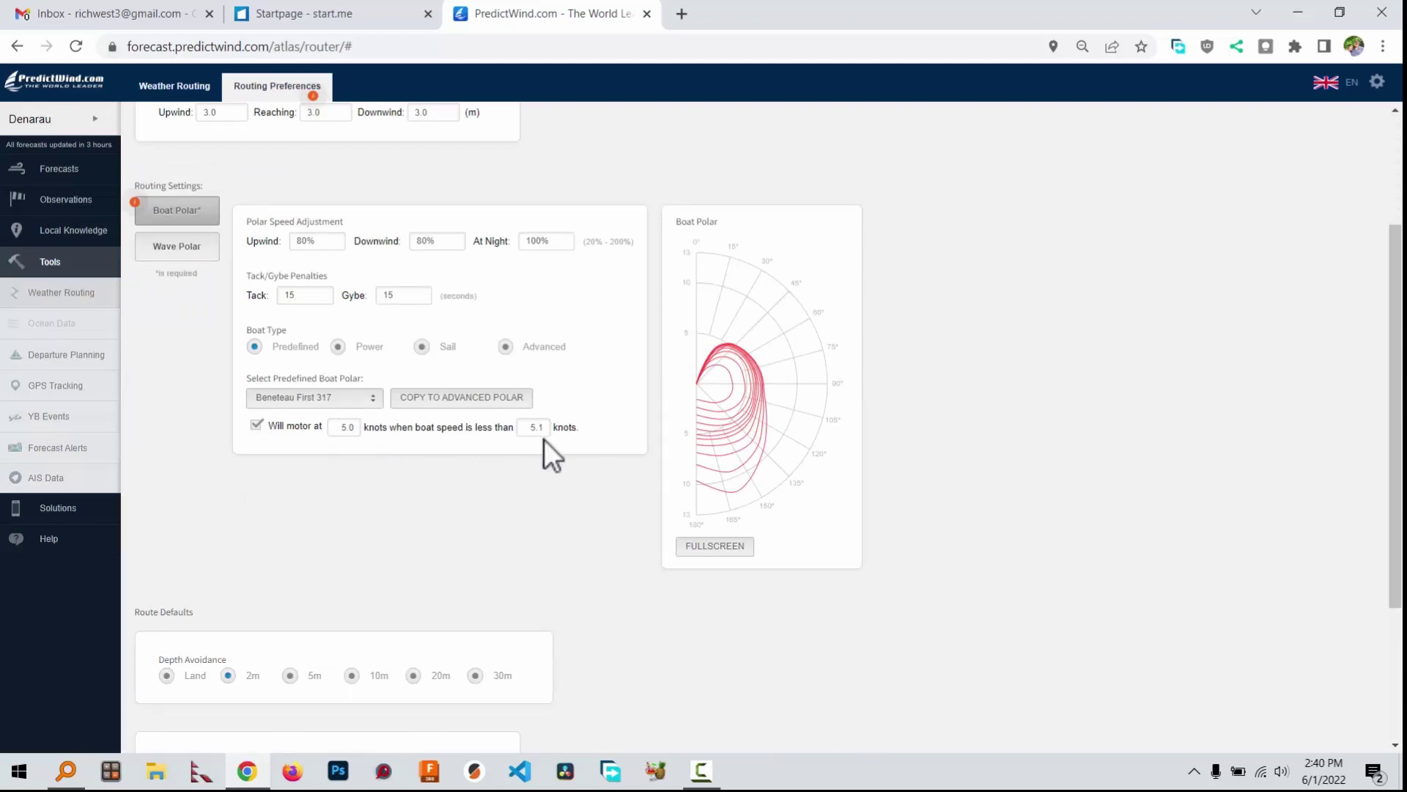
pyautogui.scroll(1, 544, 439)
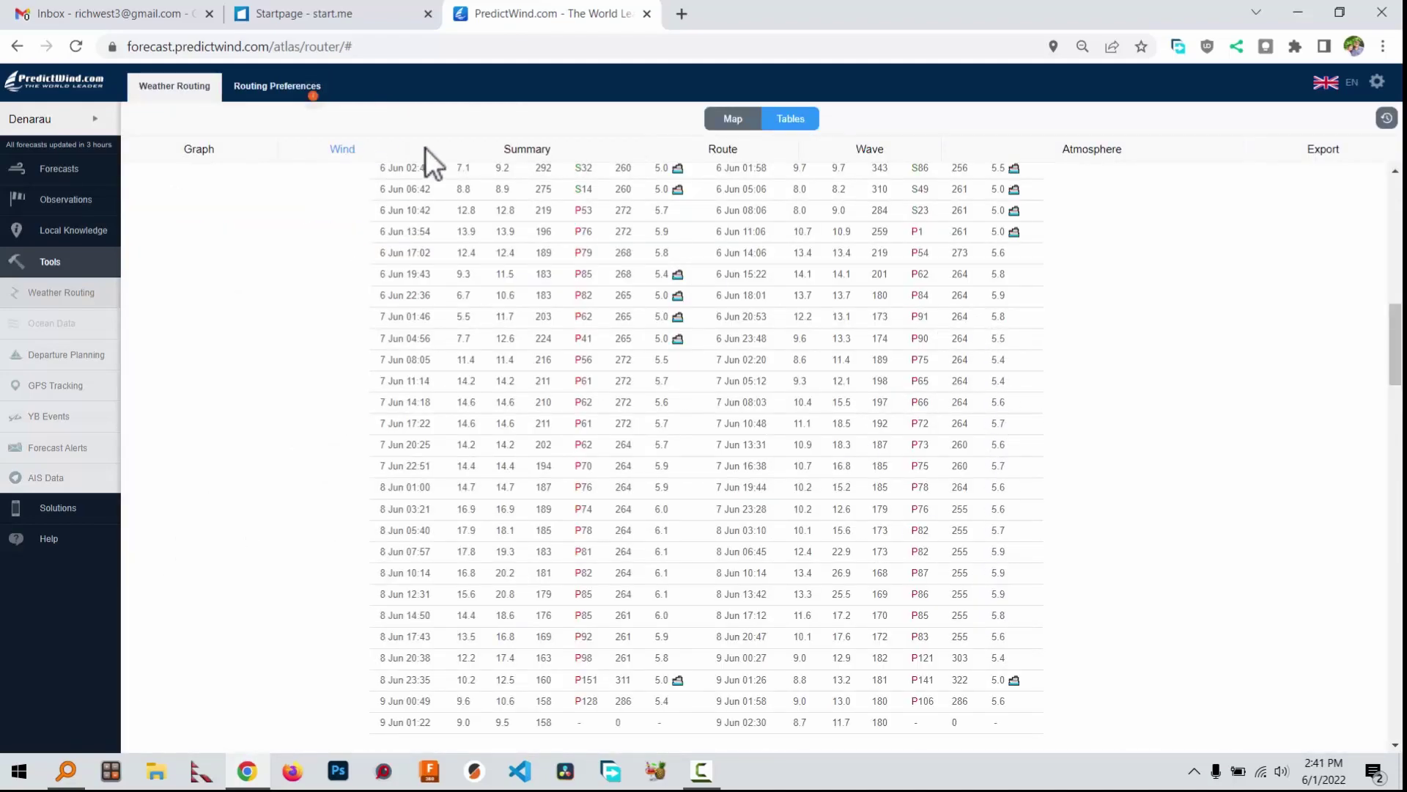
# Open the route summary and compare passage time, motoring time, wind, gusts, points of sail and wave-height percentages across the six models
pyautogui.click(522, 149)
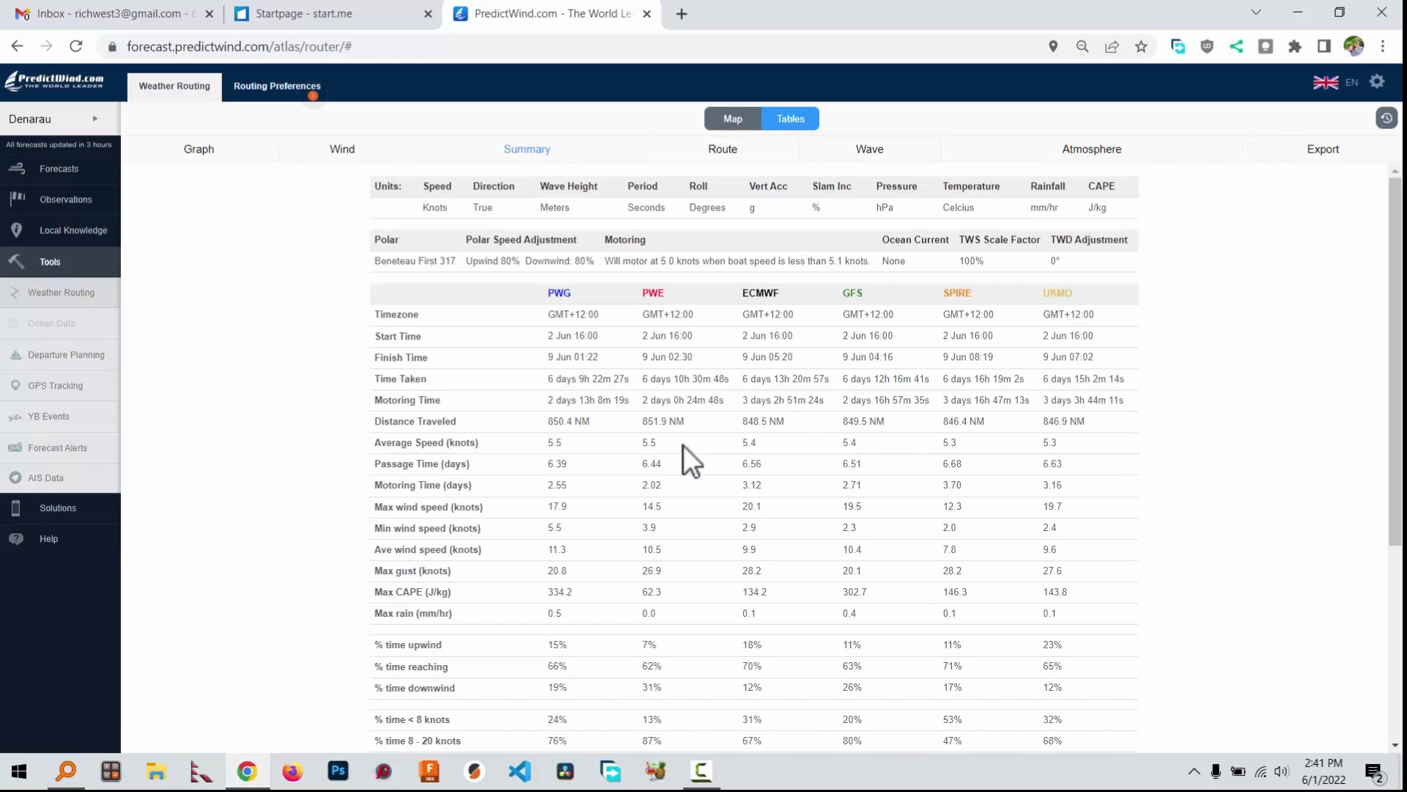
pyautogui.scroll(-2, 683, 446)
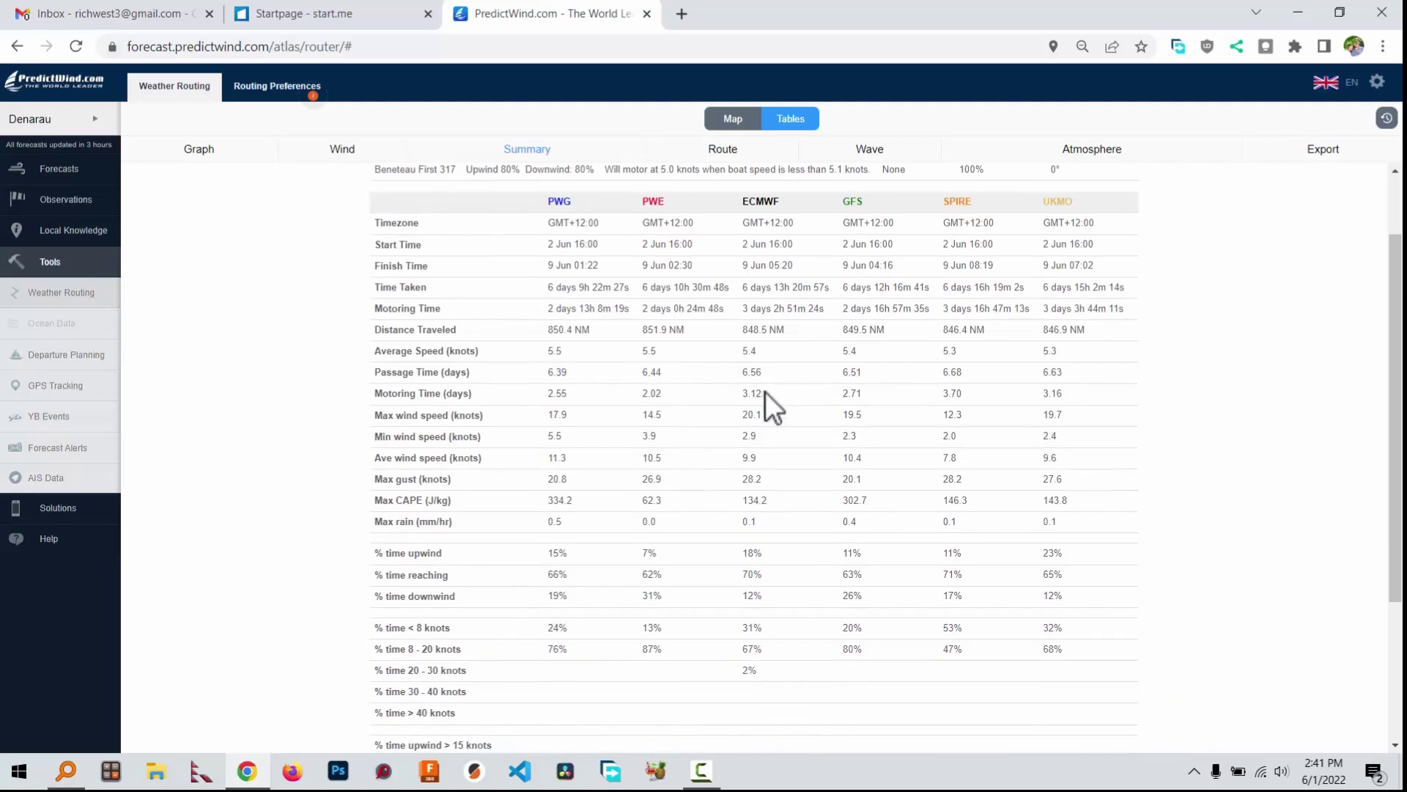
pyautogui.scroll(-2, 767, 379)
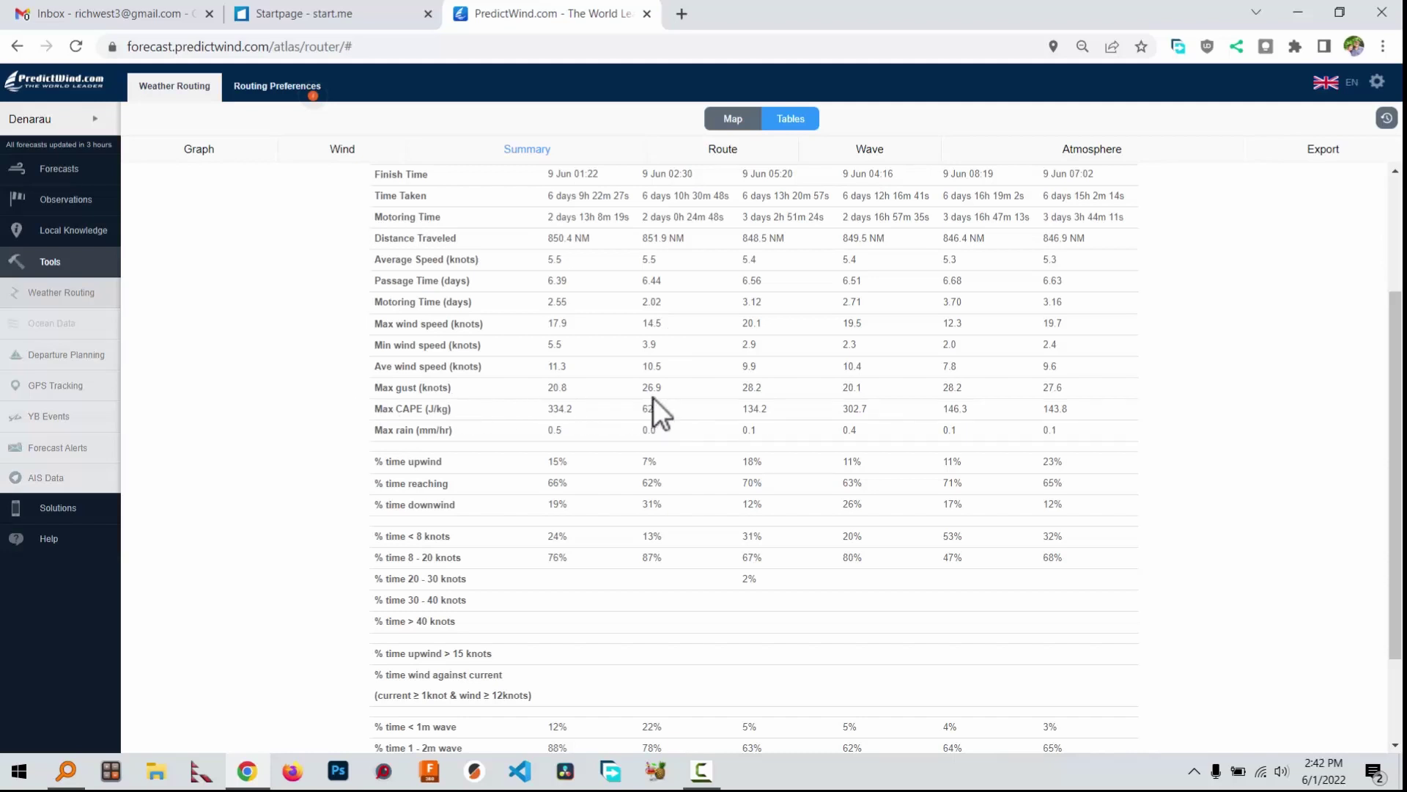
pyautogui.scroll(3, 657, 397)
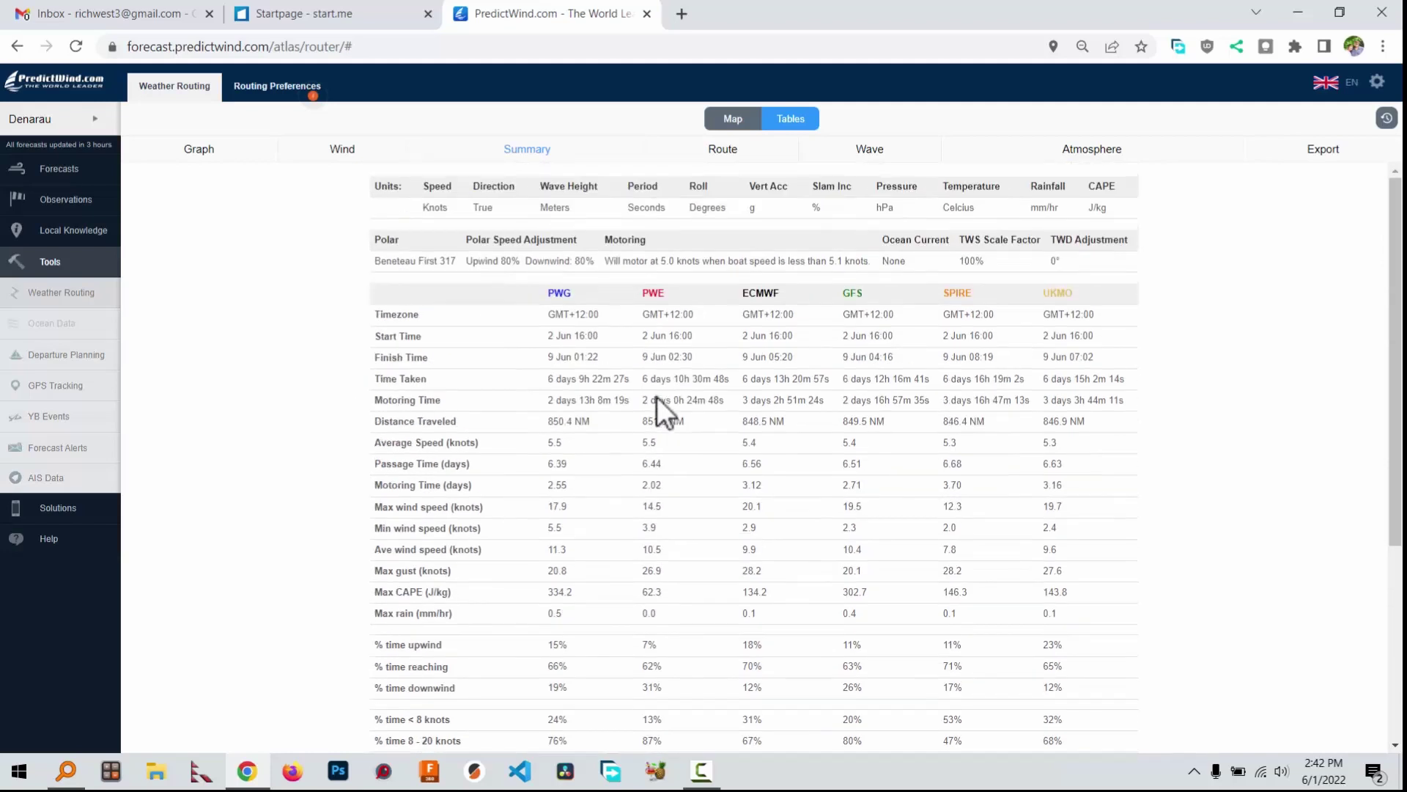
pyautogui.scroll(-1, 657, 400)
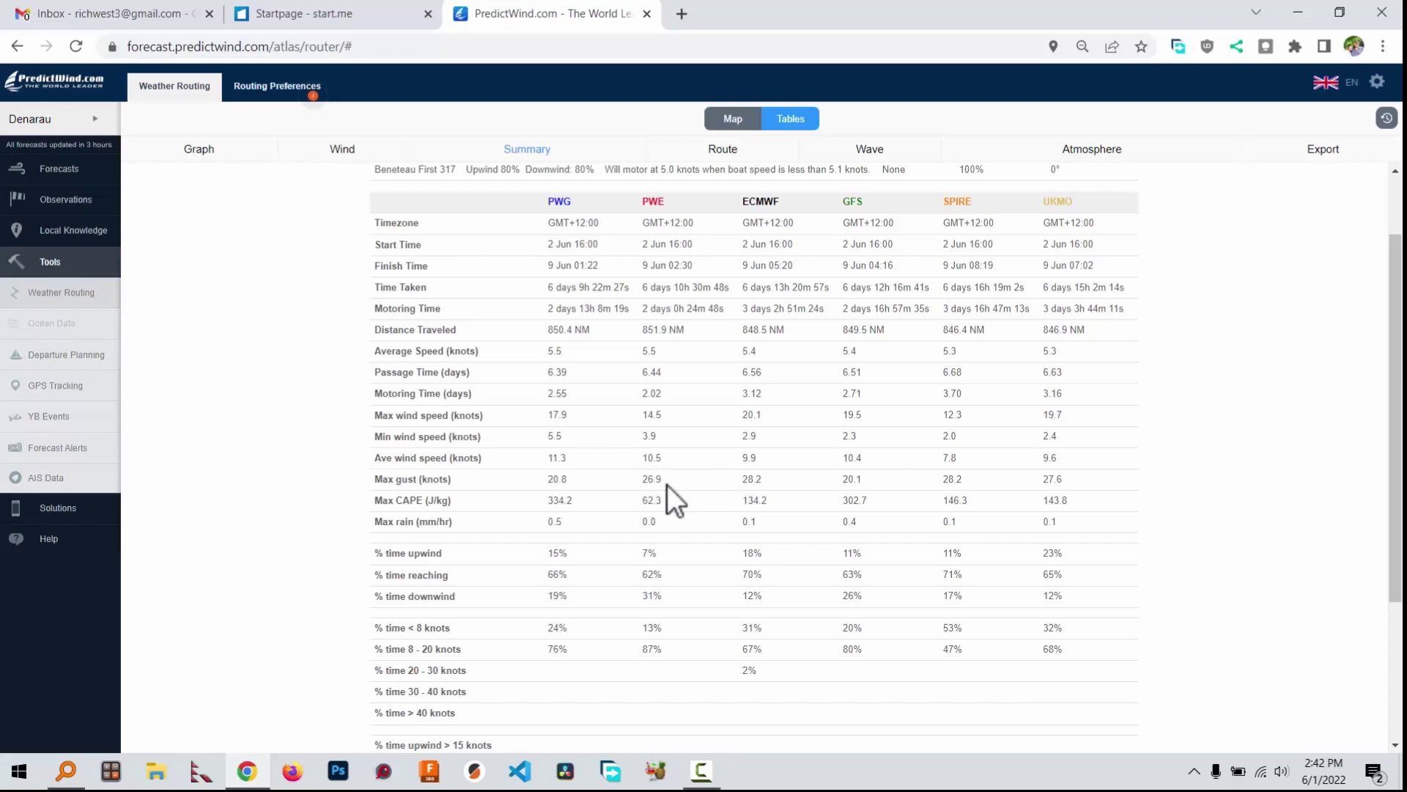
pyautogui.scroll(-3, 667, 485)
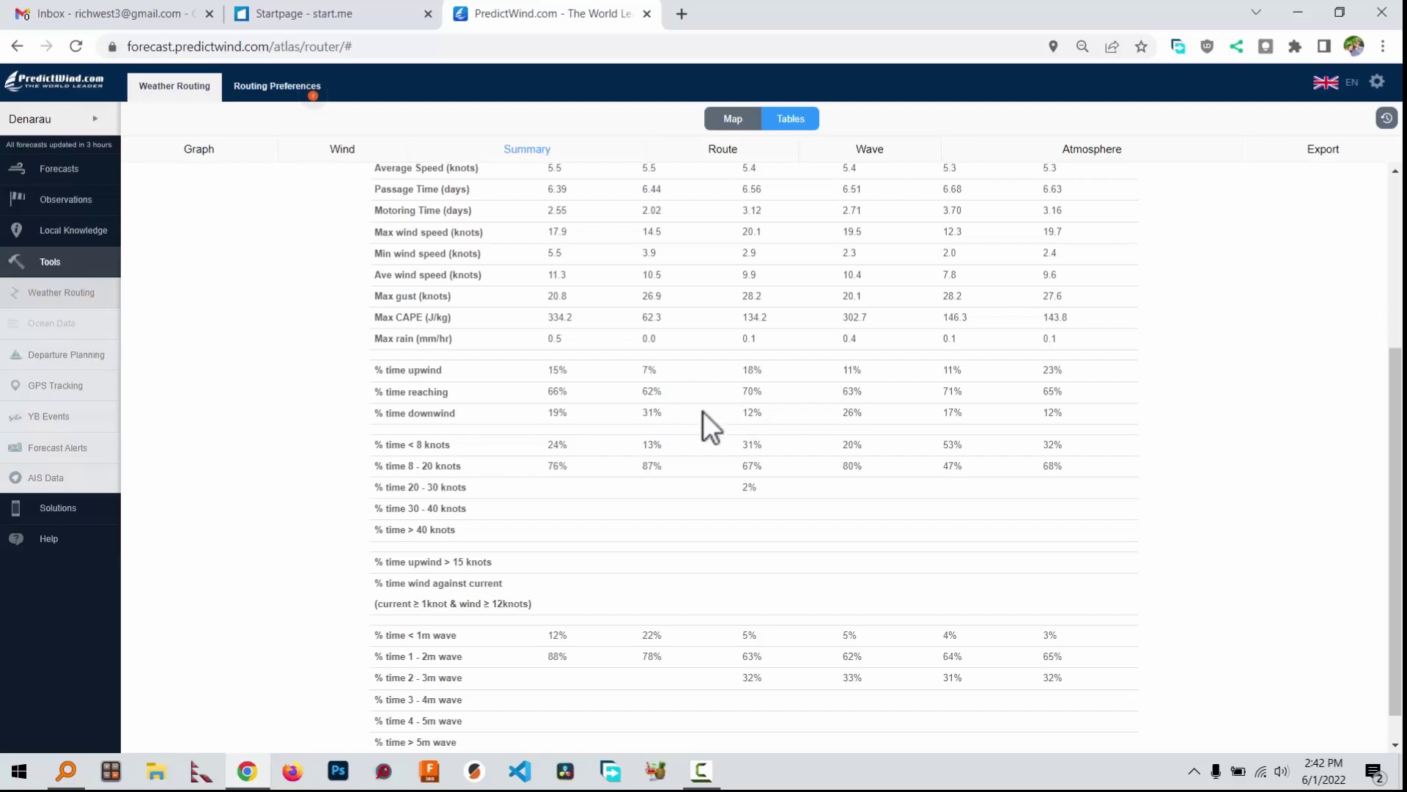
pyautogui.scroll(-1, 702, 411)
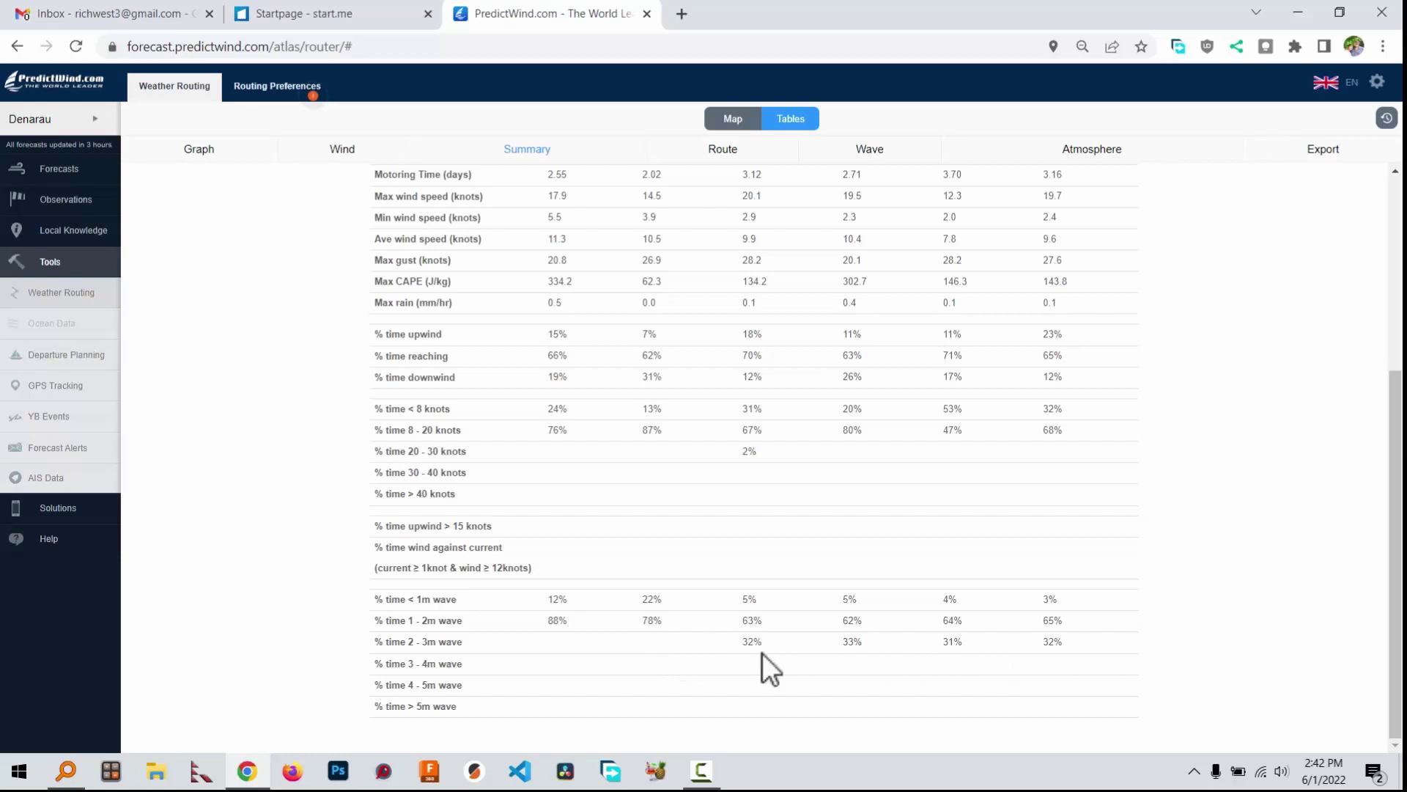
pyautogui.scroll(4, 705, 464)
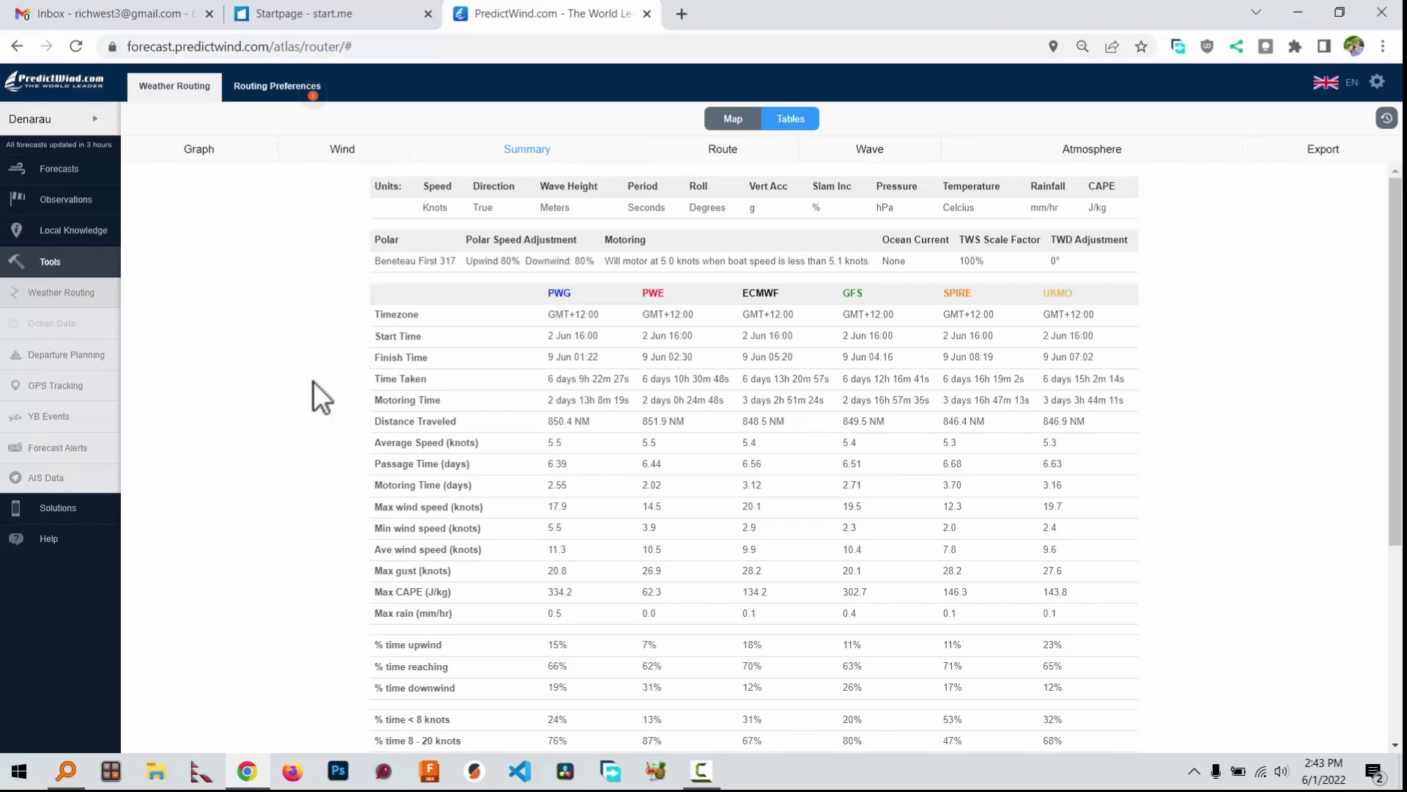
# Open Departure Planning, check the start time and departure spacing, and calculate the routes for the New Caledonia to Australia passage
pyautogui.click(70, 362)
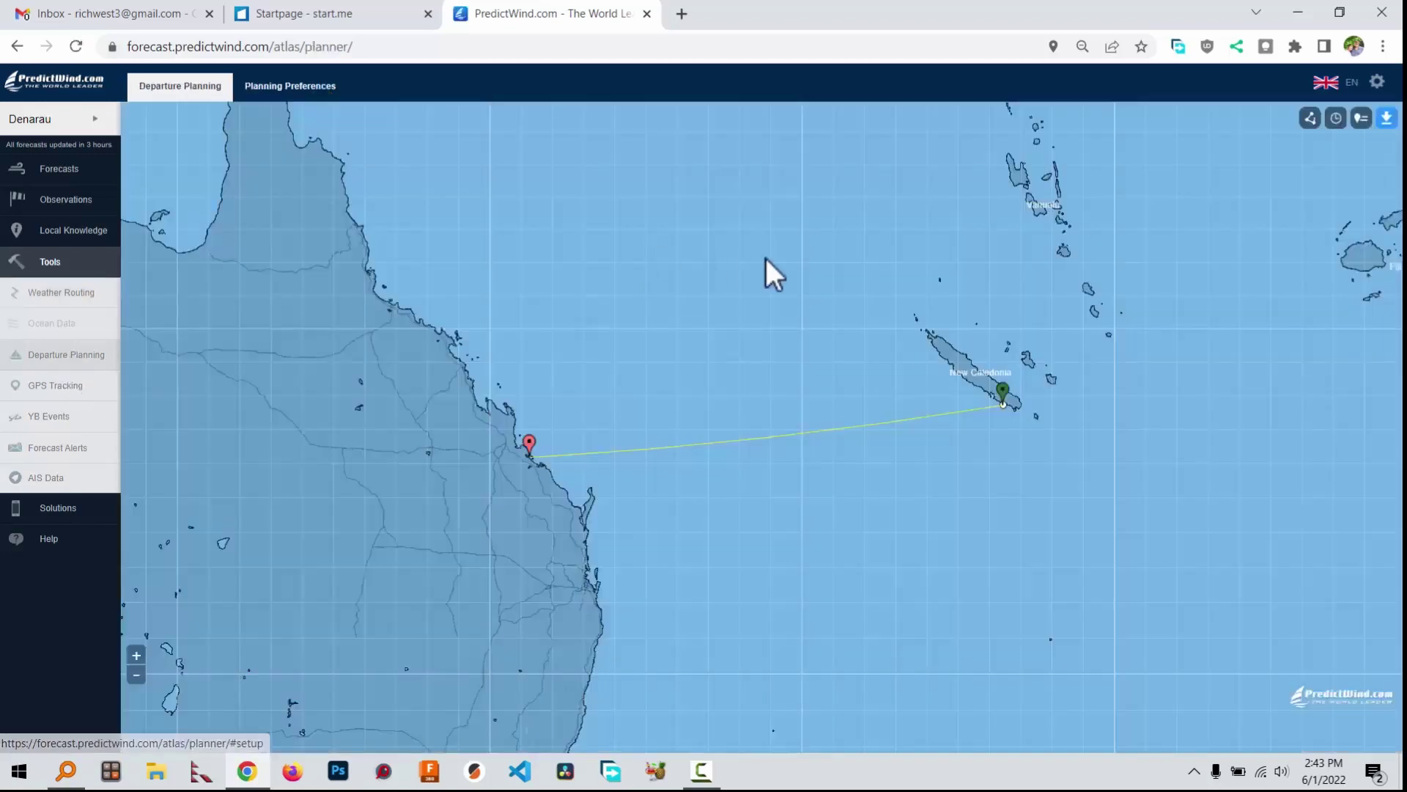
pyautogui.click(1335, 118)
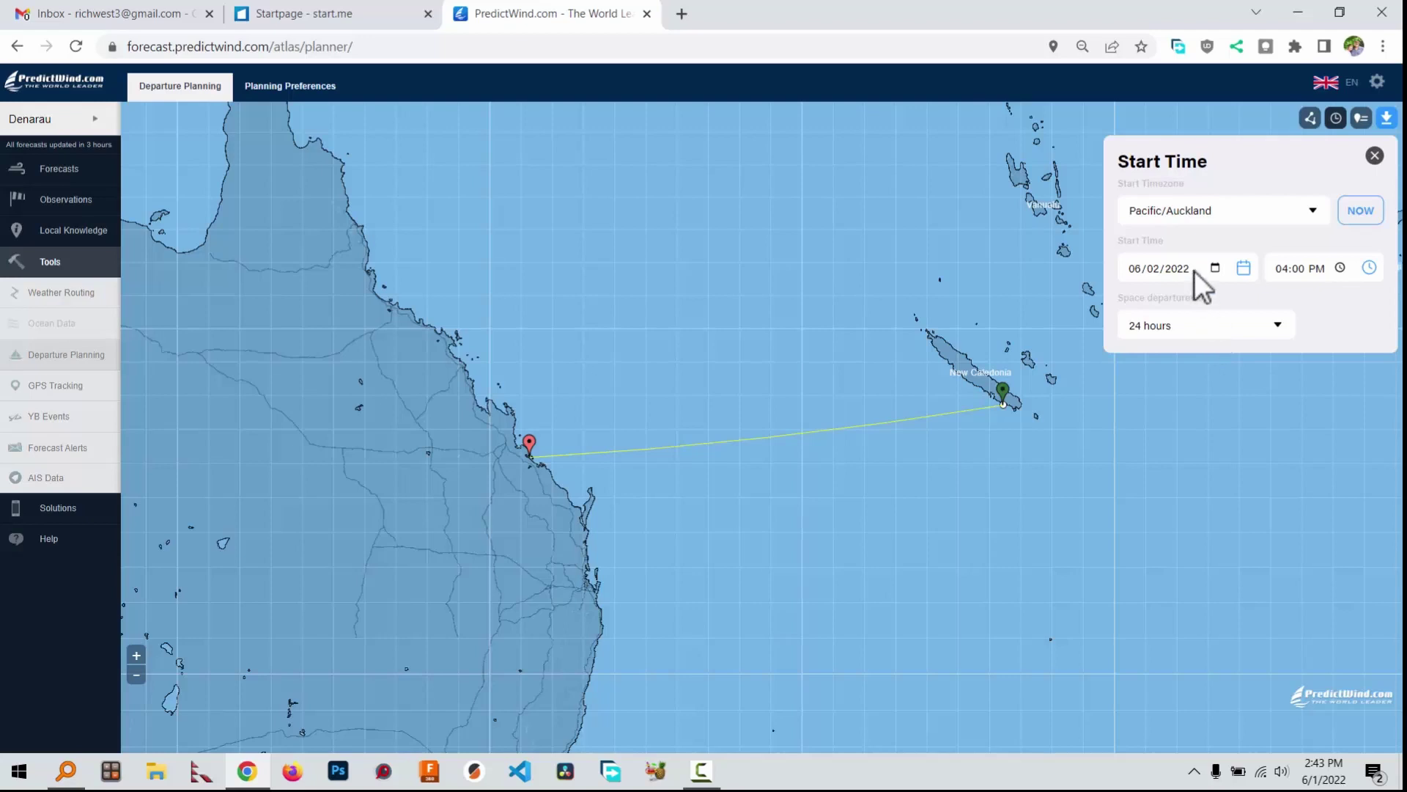
pyautogui.click(1375, 156)
pyautogui.click(1387, 119)
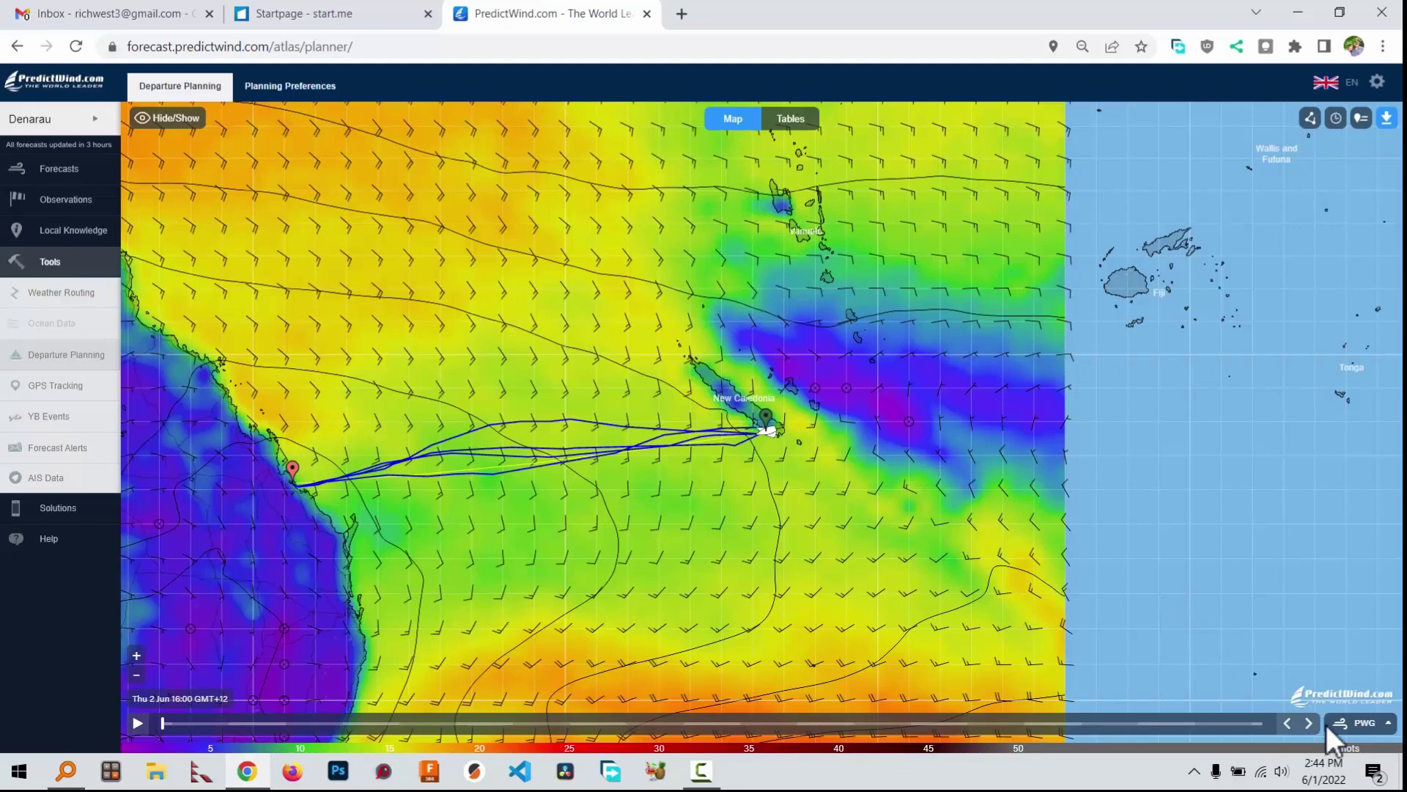
# Show the PWE departure routes and check their wind forecast at Mon 6 Jun 08:56 and Tue 7 Jun 00:44
pyautogui.click(1354, 723)
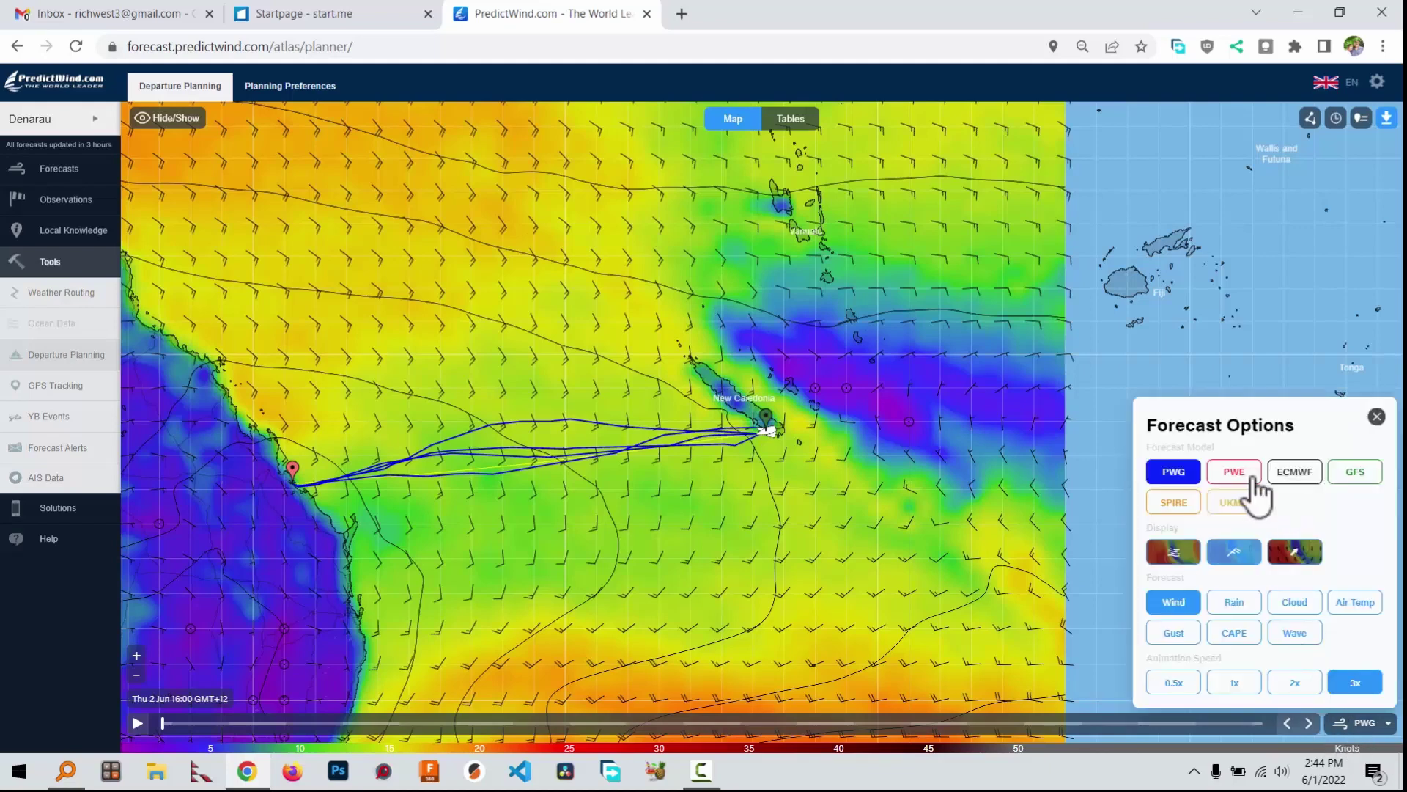
pyautogui.click(1237, 474)
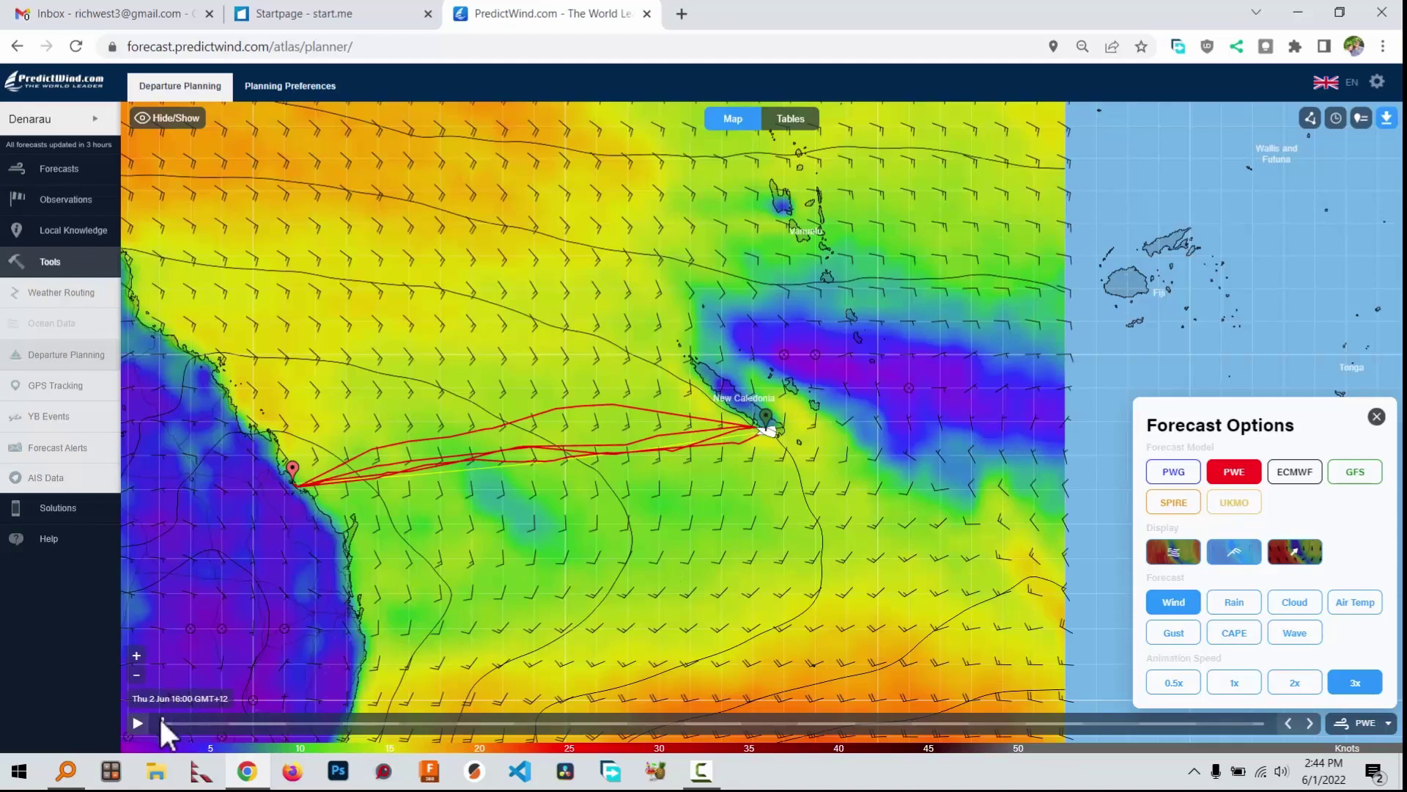
pyautogui.moveTo(162, 724); pyautogui.dragTo(574, 757)
pyautogui.click(580, 742)
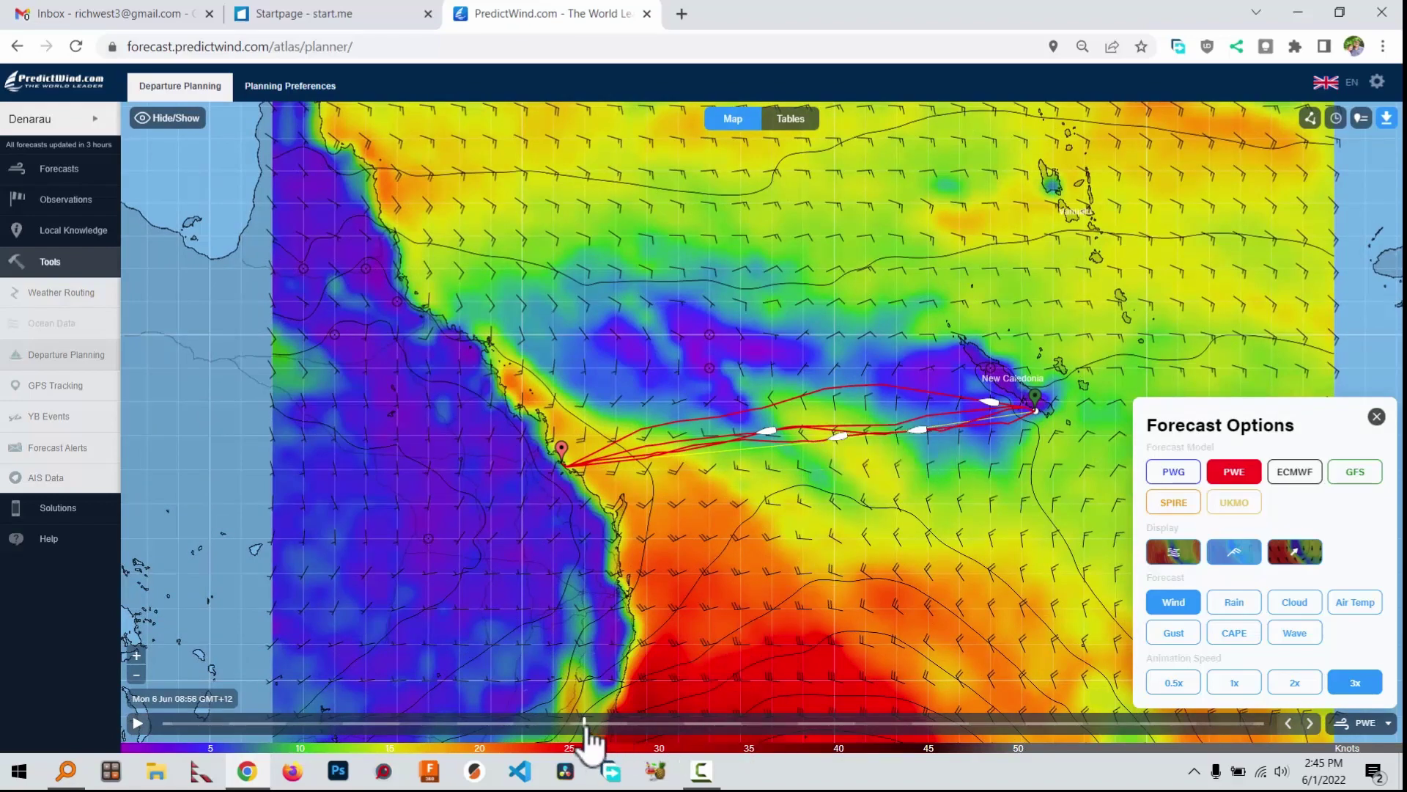
pyautogui.moveTo(585, 725); pyautogui.dragTo(659, 726)
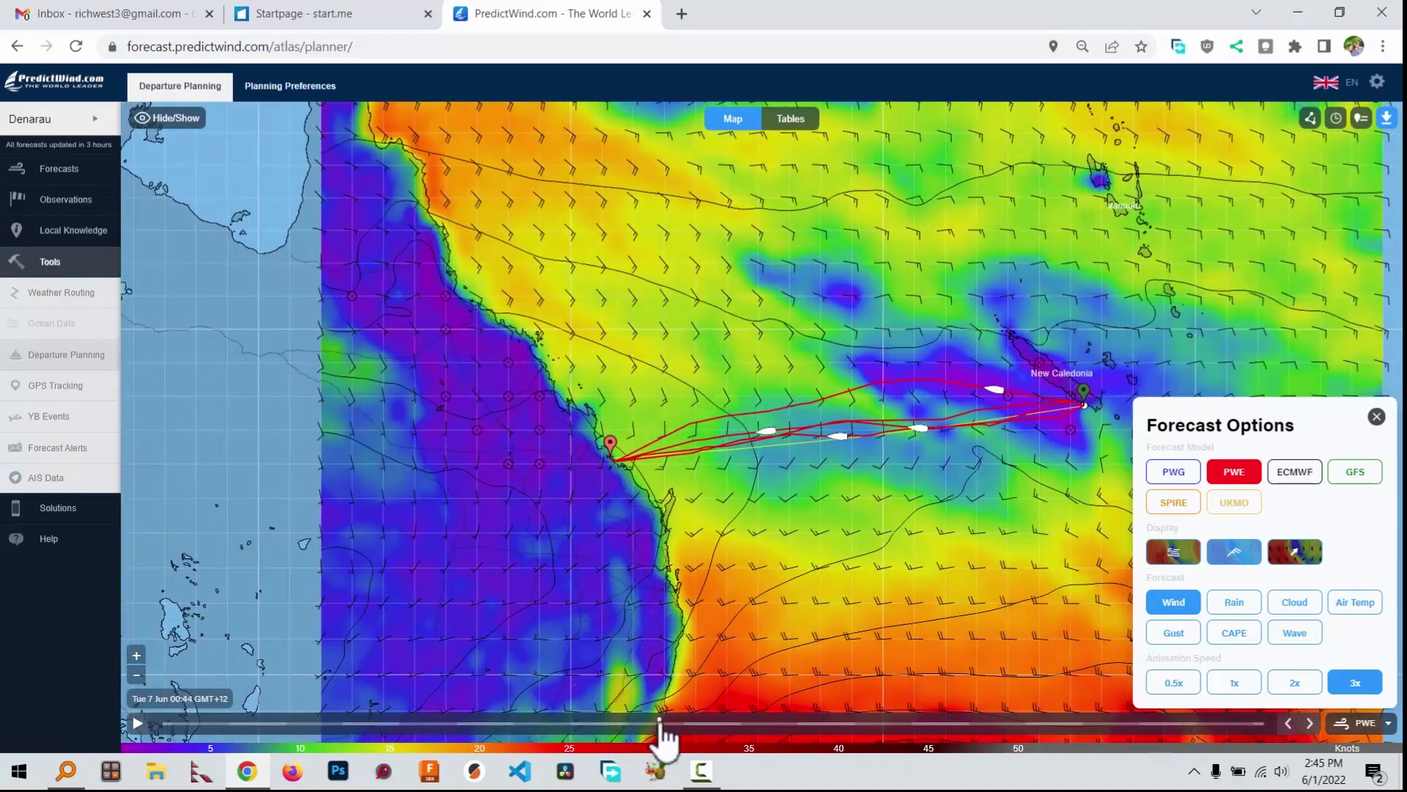
# Check the wind and boat positions on the PWE departure routes at Fri 10 Jun 14:24 and Sat 11 Jun 07:08
pyautogui.moveTo(1000, 390)
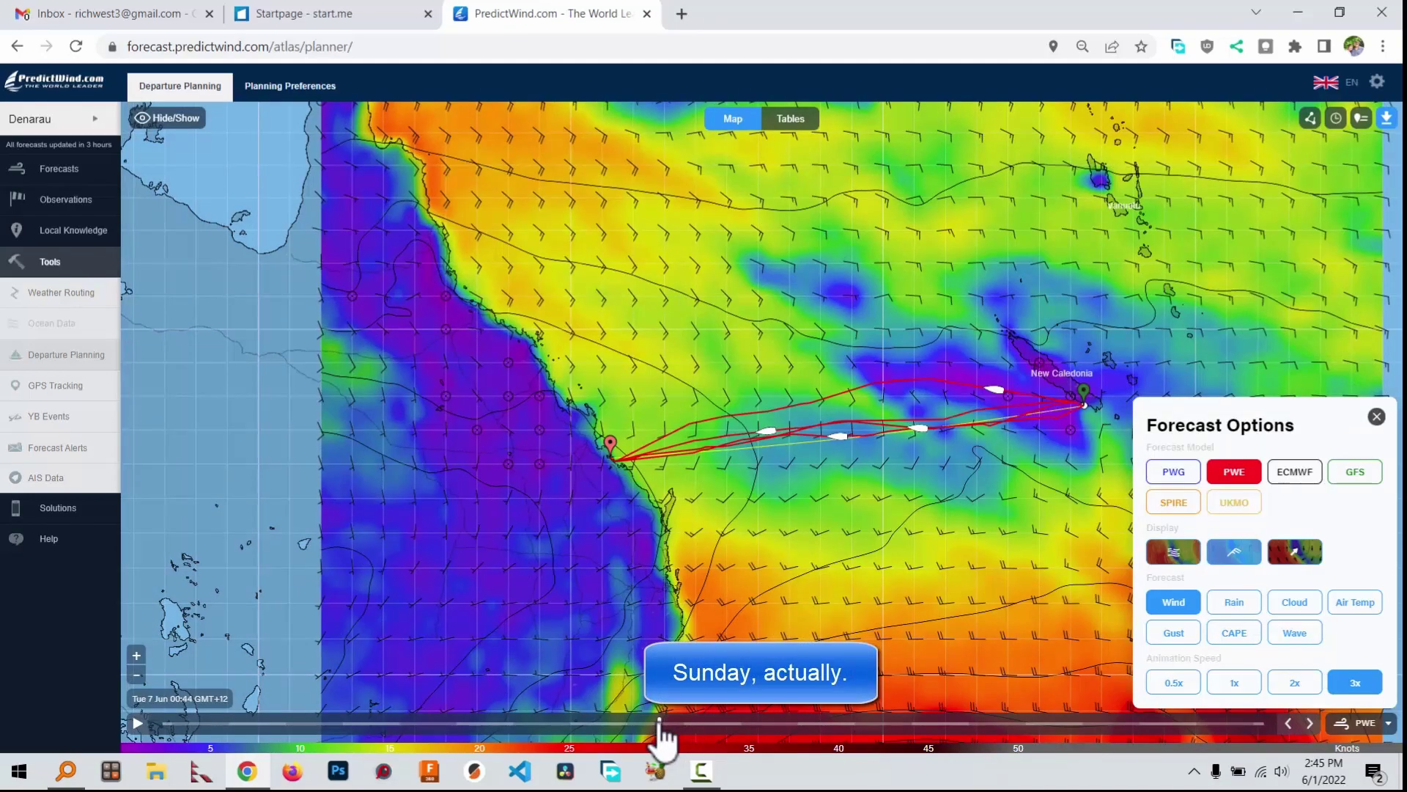
pyautogui.moveTo(659, 725); pyautogui.dragTo(1065, 724)
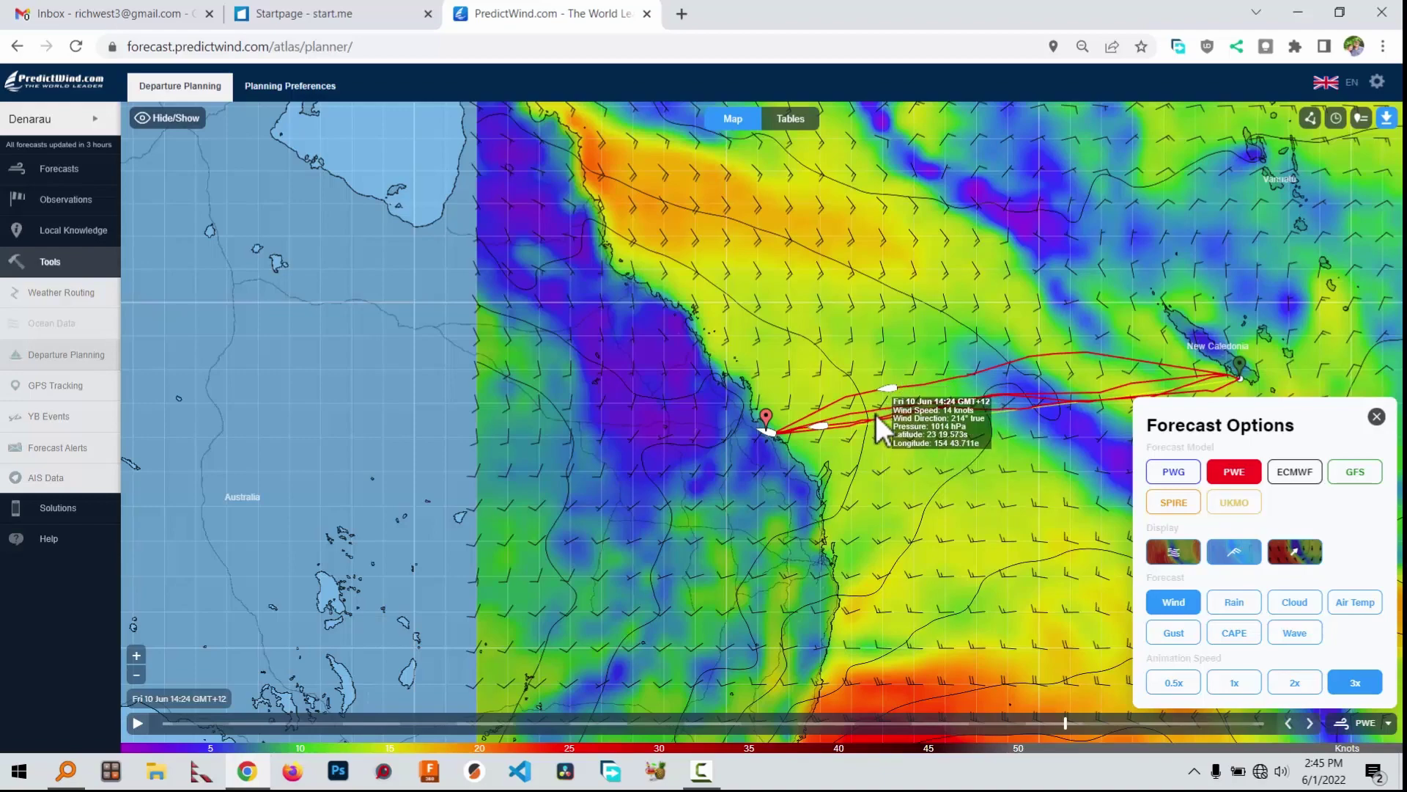
pyautogui.moveTo(1066, 722); pyautogui.dragTo(1145, 725)
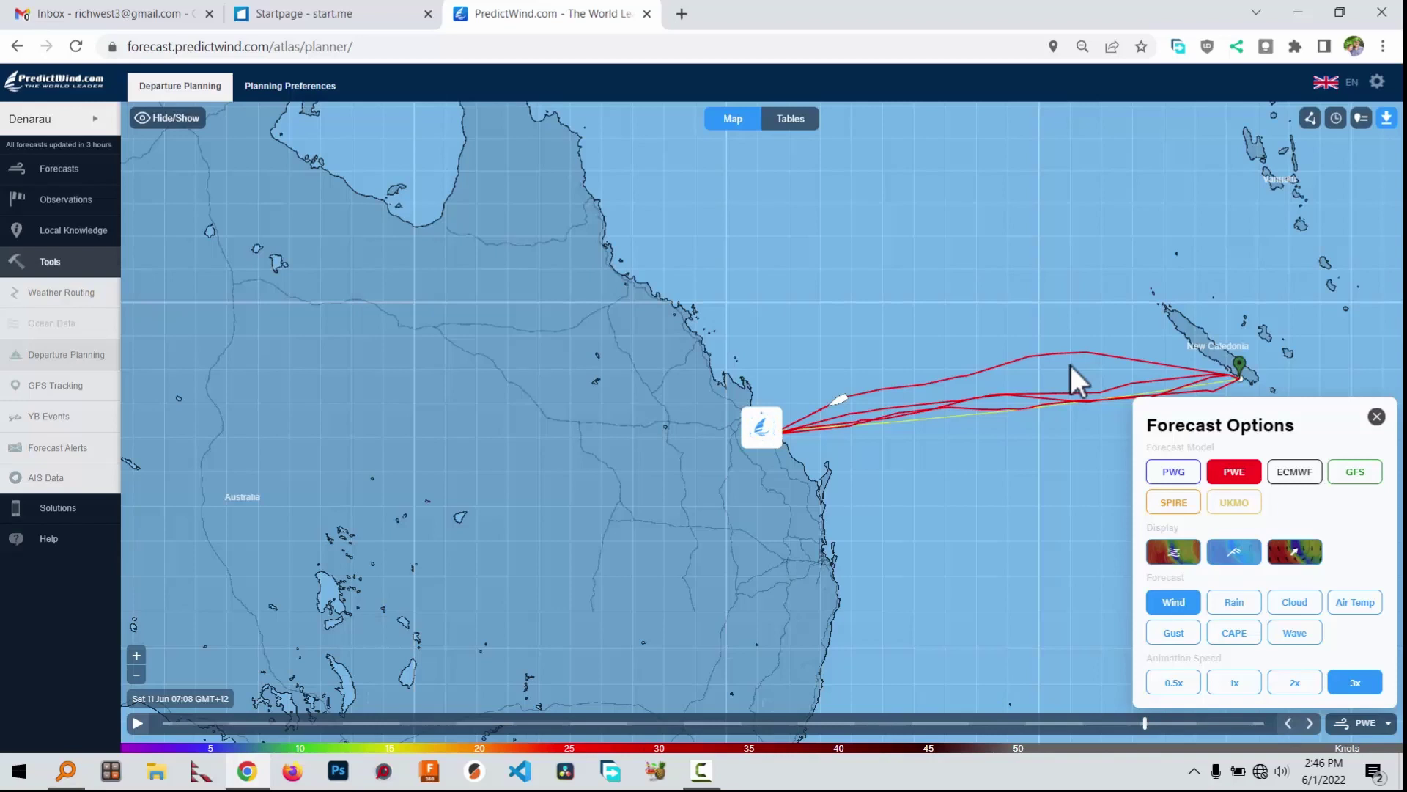
# Review the forecast models and boat polar settings in the planning preferences, then return to Departure Planning
pyautogui.click(288, 102)
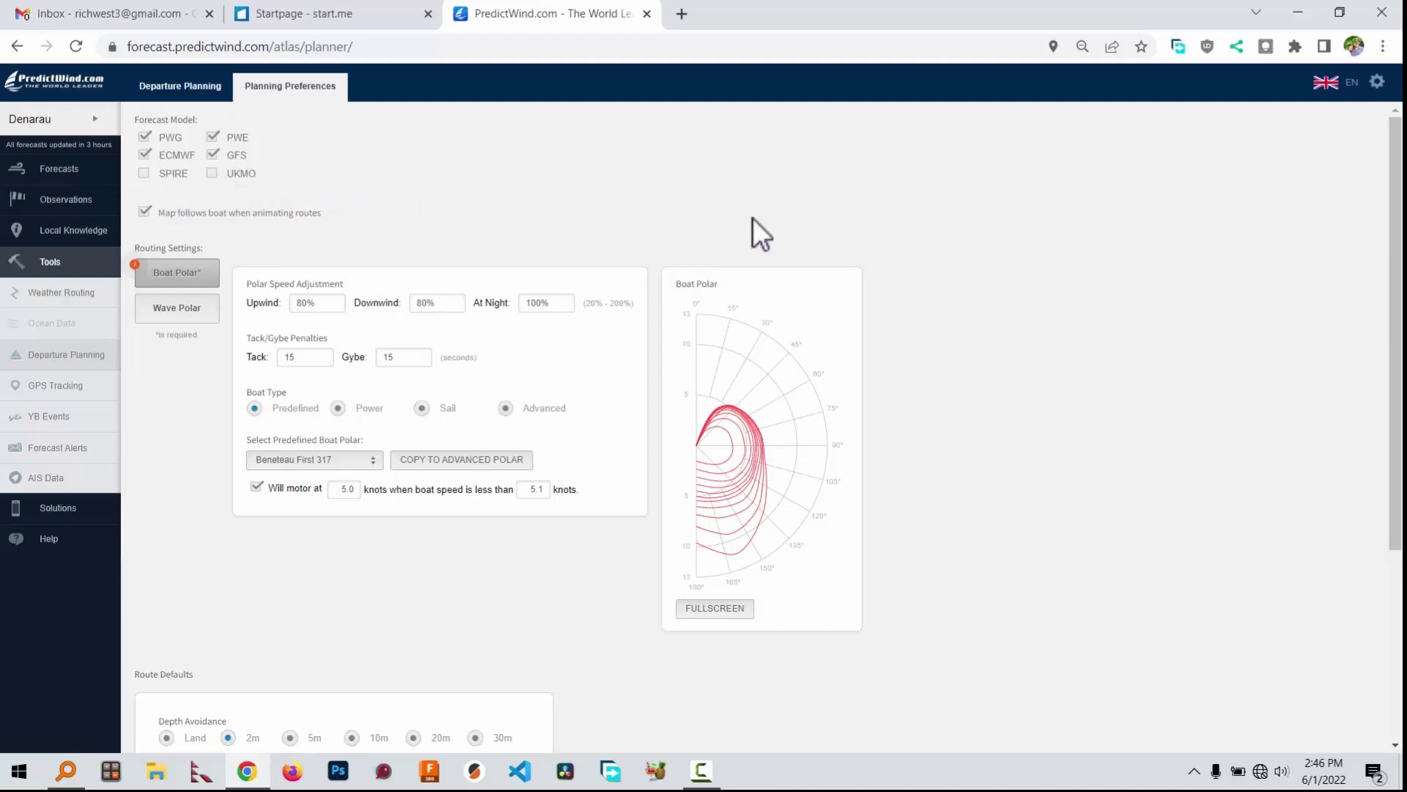
pyautogui.click(203, 93)
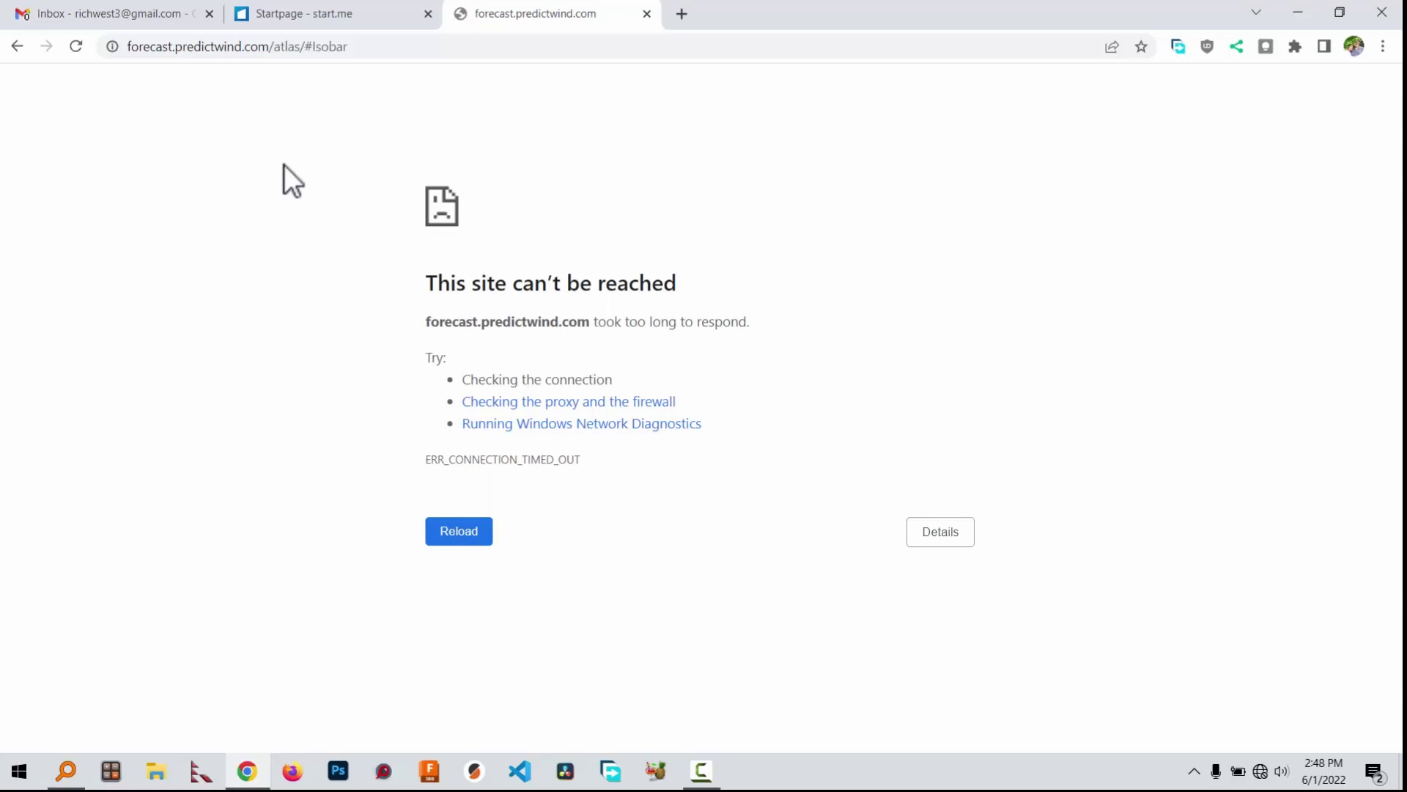
# Reload the PredictWind isobar forecast page
pyautogui.press('F5')
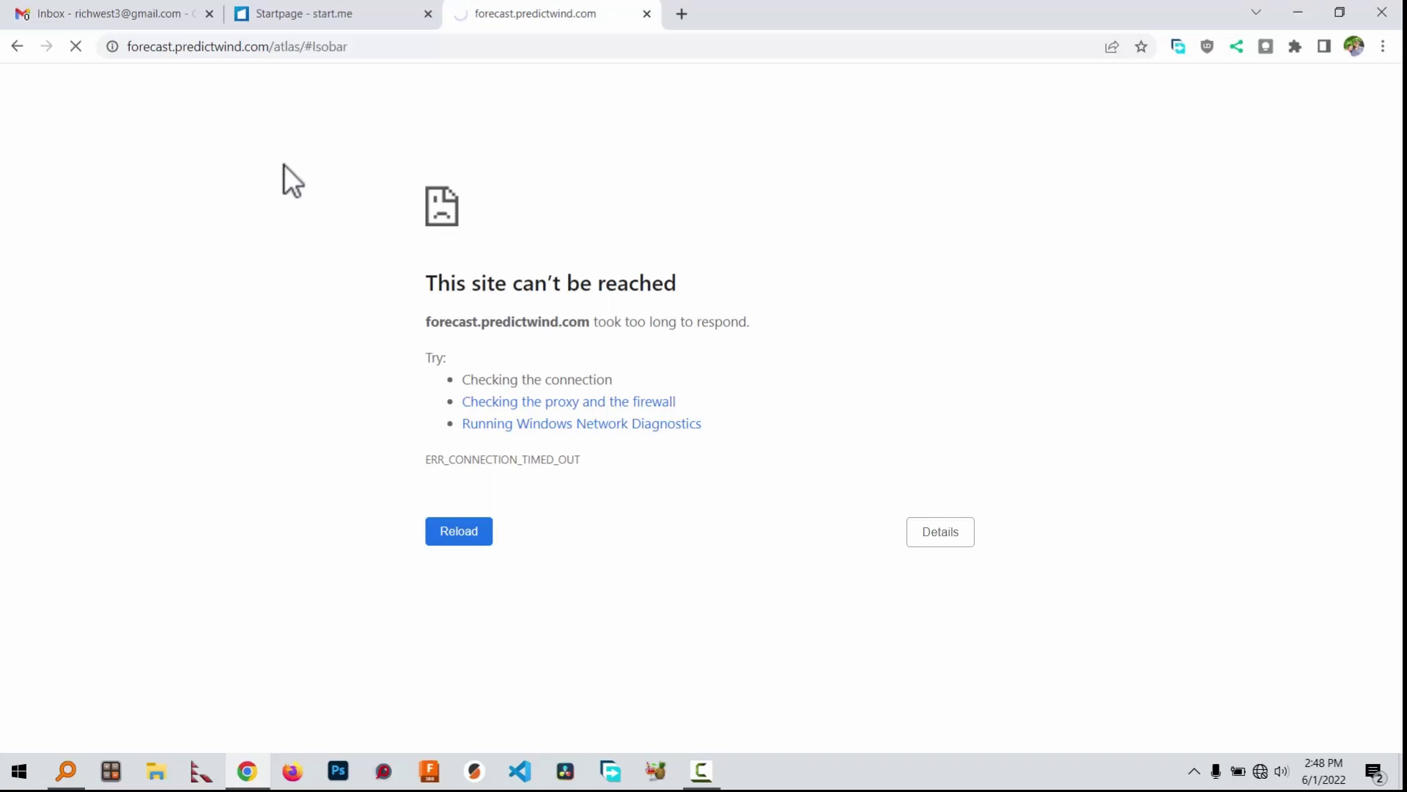